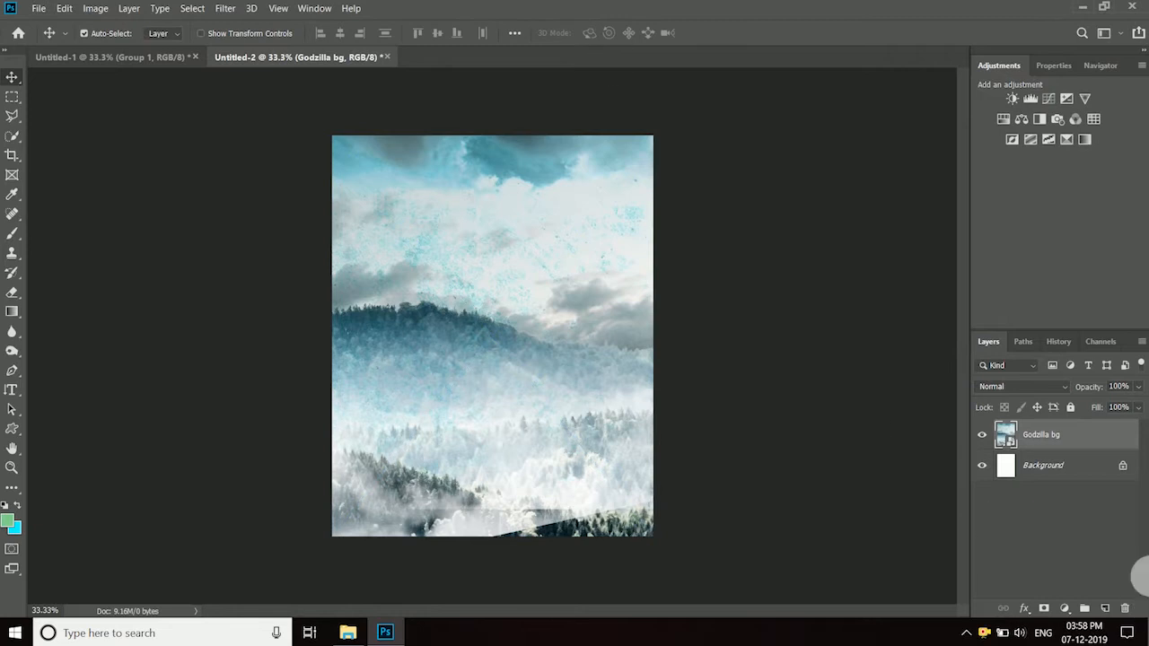
- Rasterize the Godzilla bg layer and place the godzilla sub image above it at 28.80% scale
{"action": "right_click", "coordinate": [1104, 446]}
{"action": "left_click", "coordinate": [983, 253]}
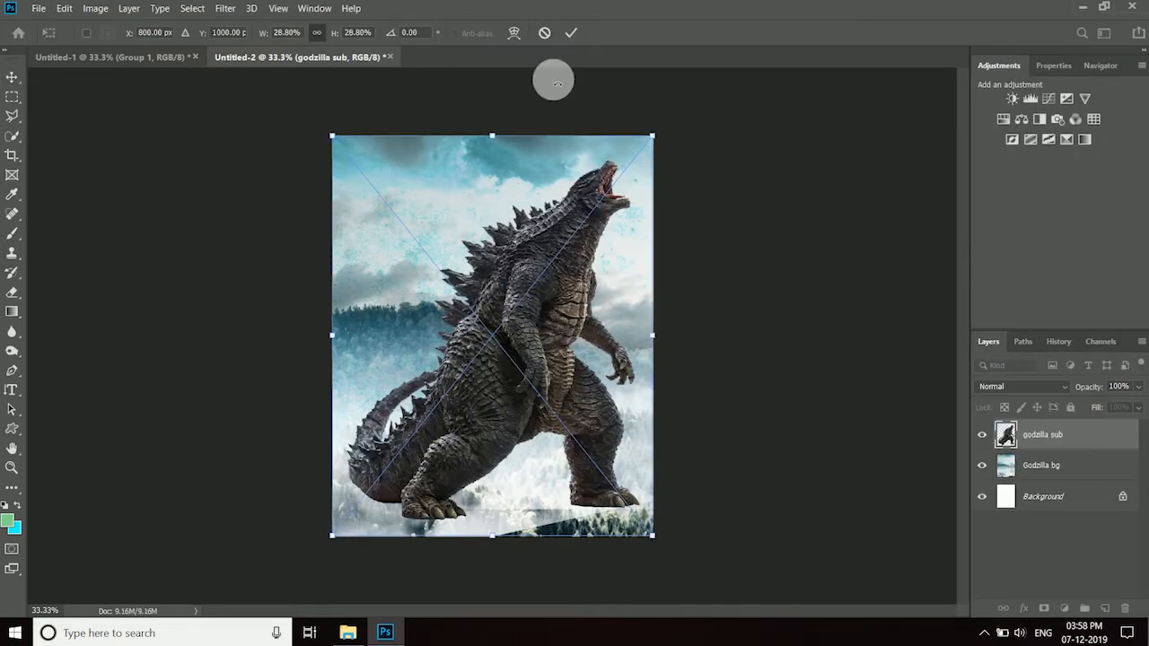
{"action": "left_click", "coordinate": [571, 33]}
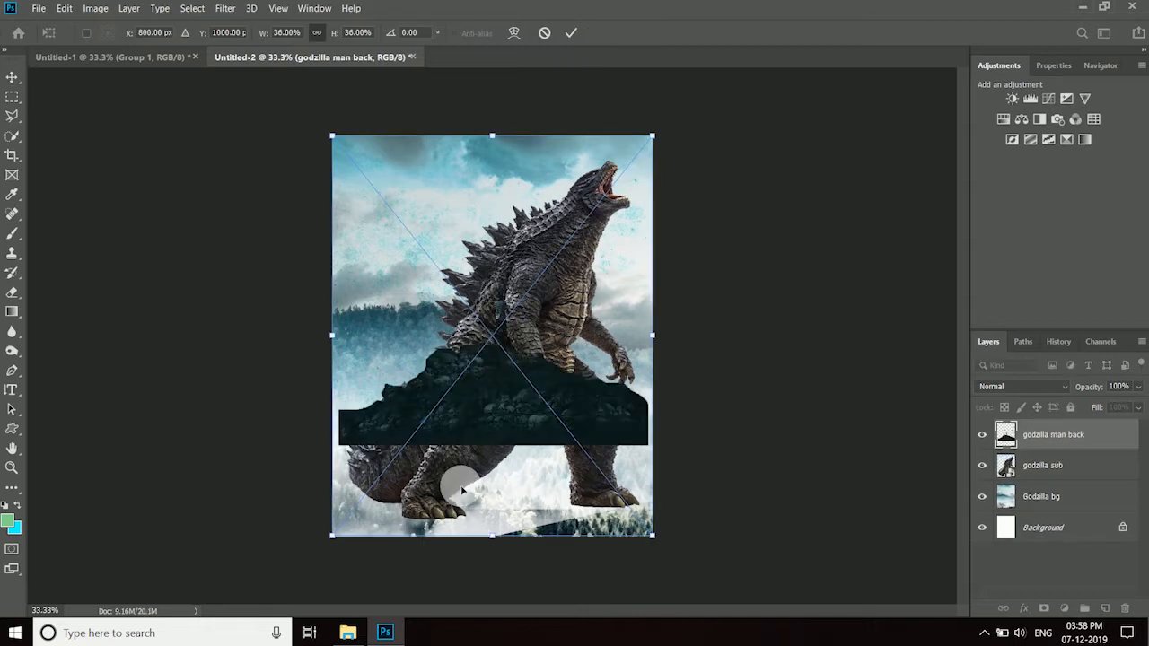
- Enlarge the placed godzilla man back image to about 38.67% and move it down so the hill fills the canvas bottom
{"action": "left_click_drag", "start_coordinate": [668, 583], "coordinate": [606, 540]}
{"action": "left_click_drag", "start_coordinate": [300, 191], "coordinate": [321, 205]}
{"action": "left_click_drag", "start_coordinate": [531, 470], "coordinate": [530, 464]}
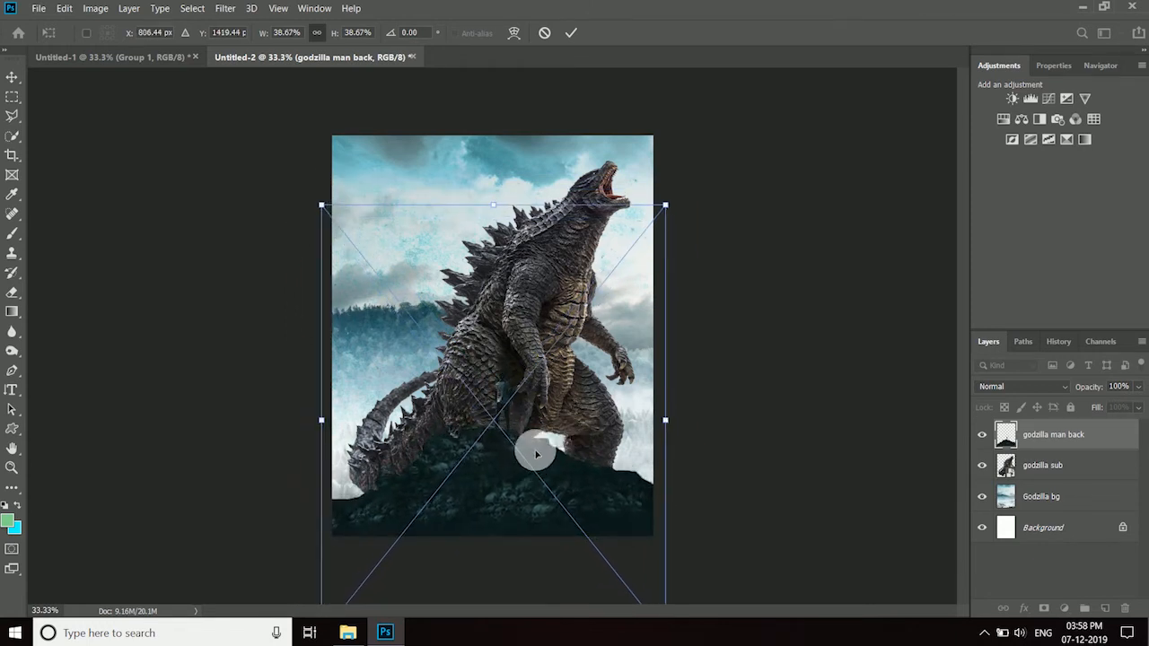
{"action": "left_click_drag", "start_coordinate": [592, 455], "coordinate": [585, 461]}
{"action": "left_click", "coordinate": [570, 33]}
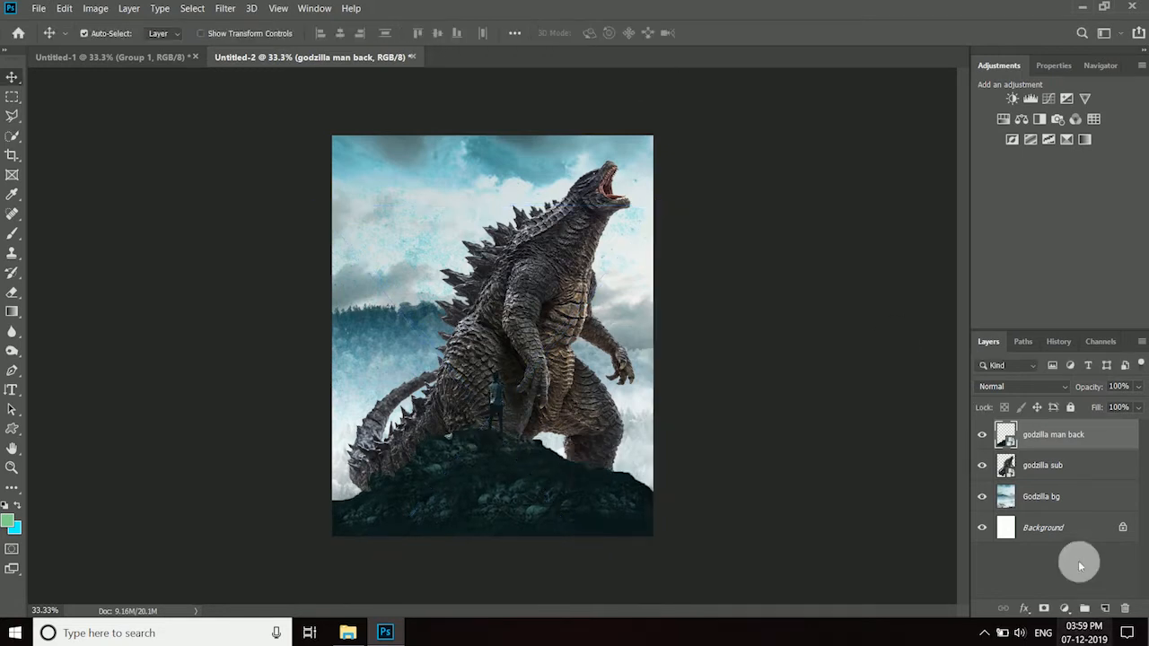
- Scale the godzilla sub layer to about 103% and reposition the creature behind the hill
{"action": "left_click", "coordinate": [1041, 465]}
{"action": "key", "text": "ctrl+t"}
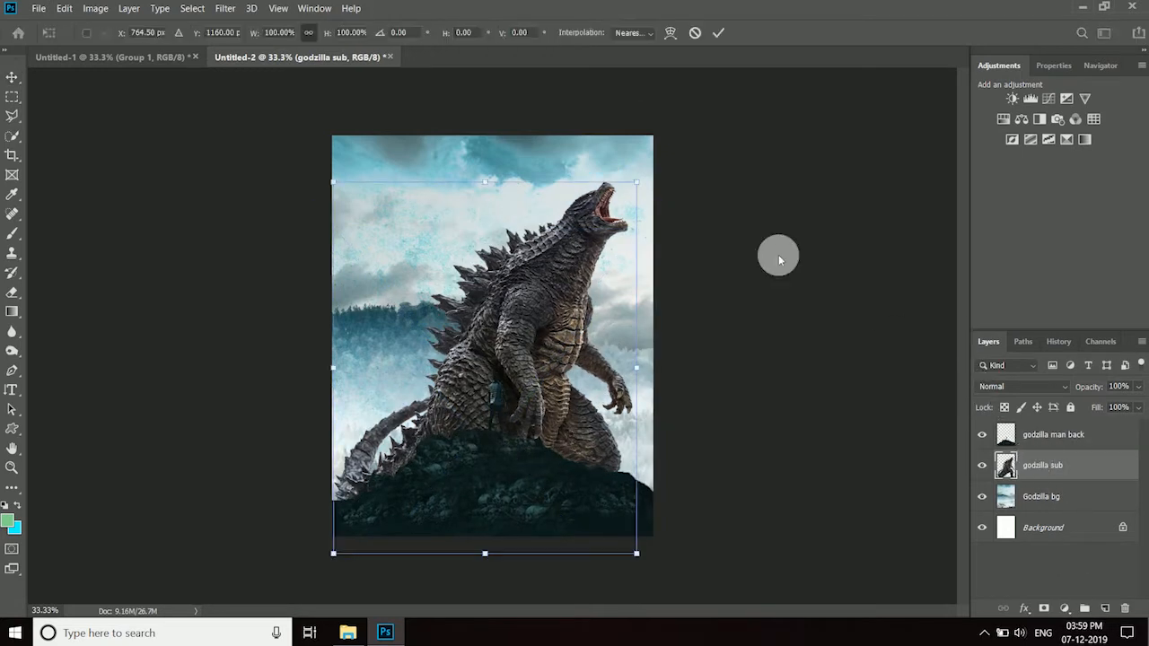
{"action": "left_click_drag", "start_coordinate": [638, 184], "coordinate": [658, 160]}
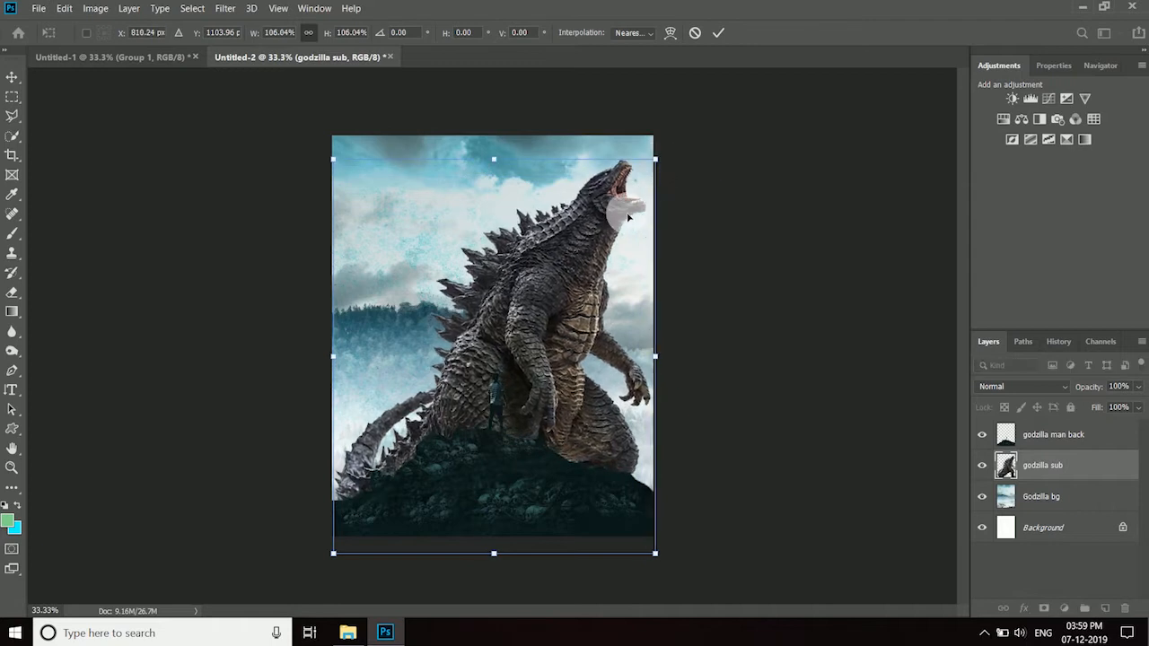
{"action": "left_click_drag", "start_coordinate": [627, 218], "coordinate": [621, 216]}
{"action": "left_click_drag", "start_coordinate": [327, 158], "coordinate": [334, 163]}
{"action": "left_click_drag", "start_coordinate": [575, 256], "coordinate": [578, 270]}
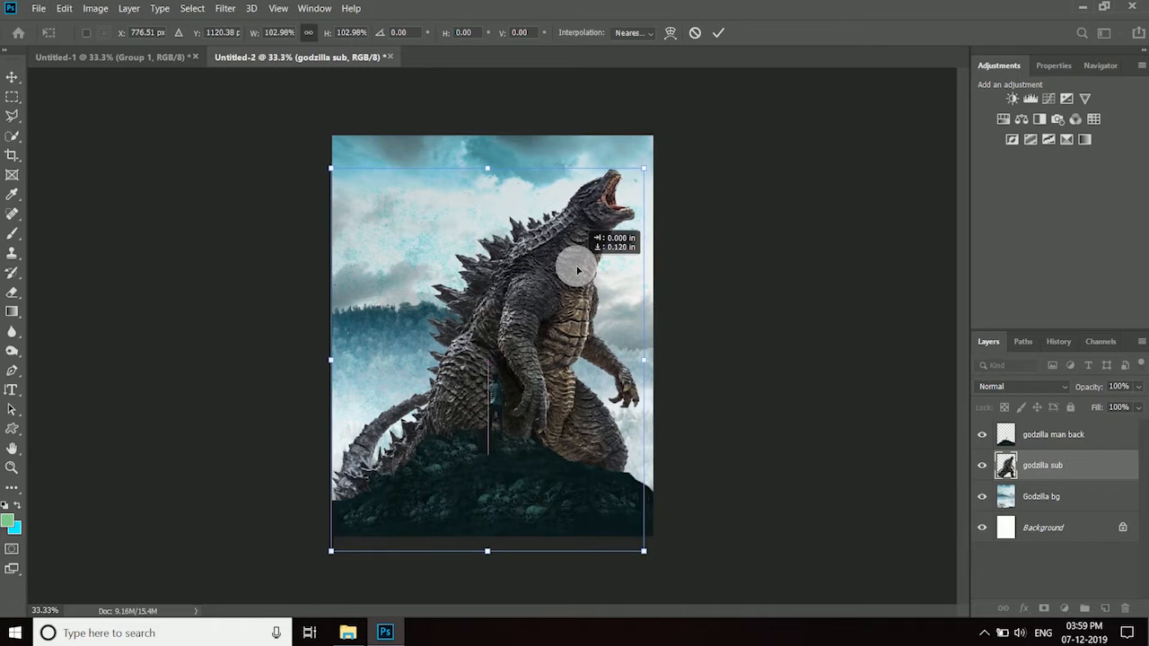
{"action": "left_click", "coordinate": [718, 36]}
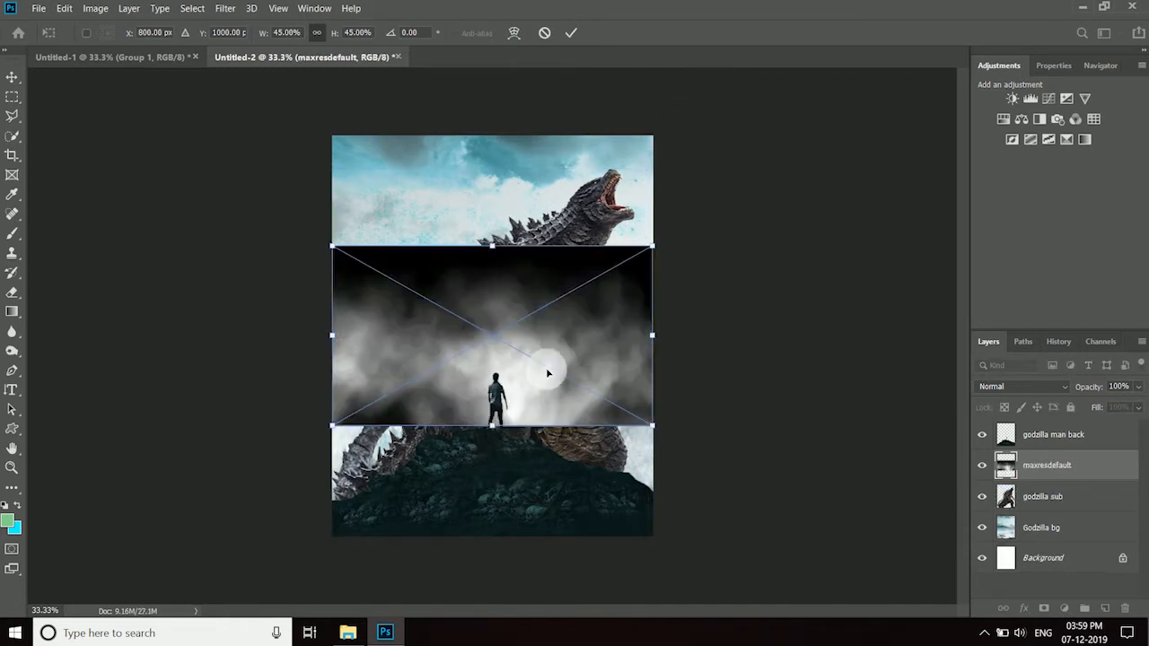
- Enlarge and align the placed maxresdefault fog image with the hill and man, and set its blend mode to Screen
{"action": "left_click_drag", "start_coordinate": [547, 375], "coordinate": [552, 455]}
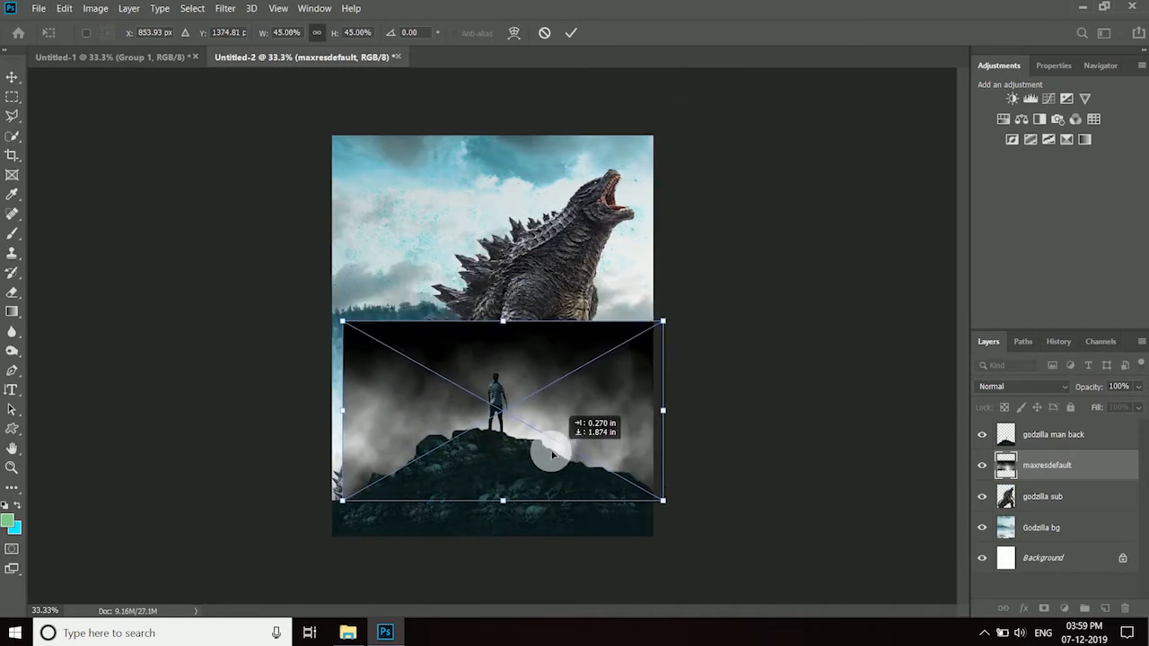
{"action": "left_click_drag", "start_coordinate": [342, 500], "coordinate": [310, 517]}
{"action": "left_click_drag", "start_coordinate": [487, 483], "coordinate": [482, 482]}
{"action": "left_click", "coordinate": [571, 32]}
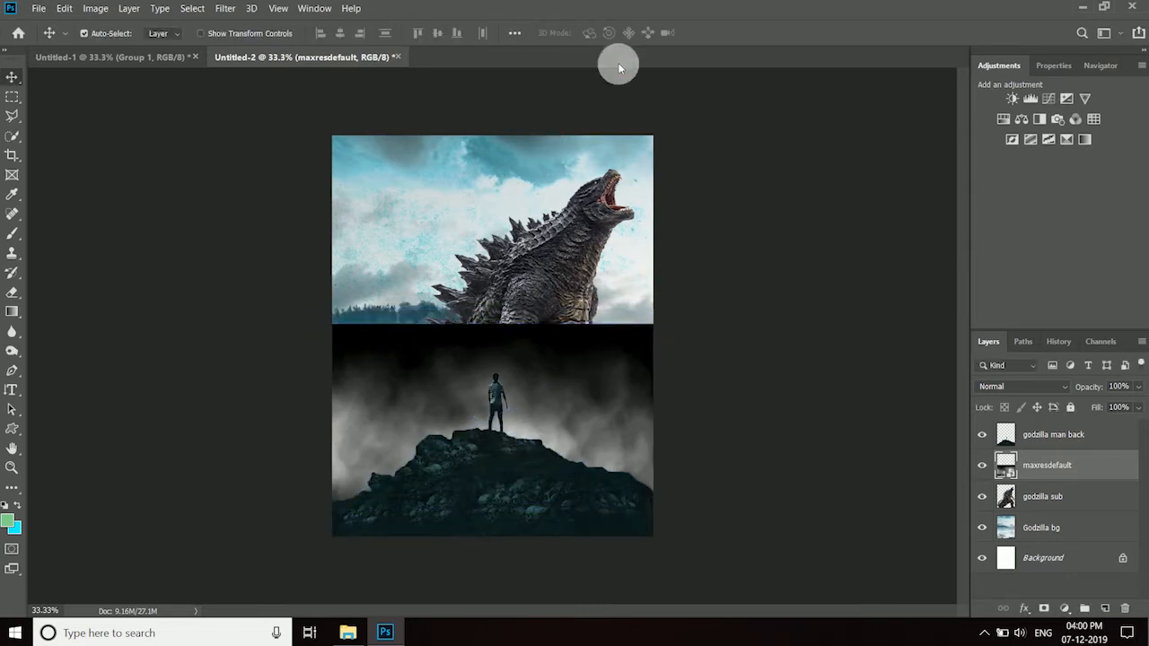
{"action": "left_click", "coordinate": [1024, 386]}
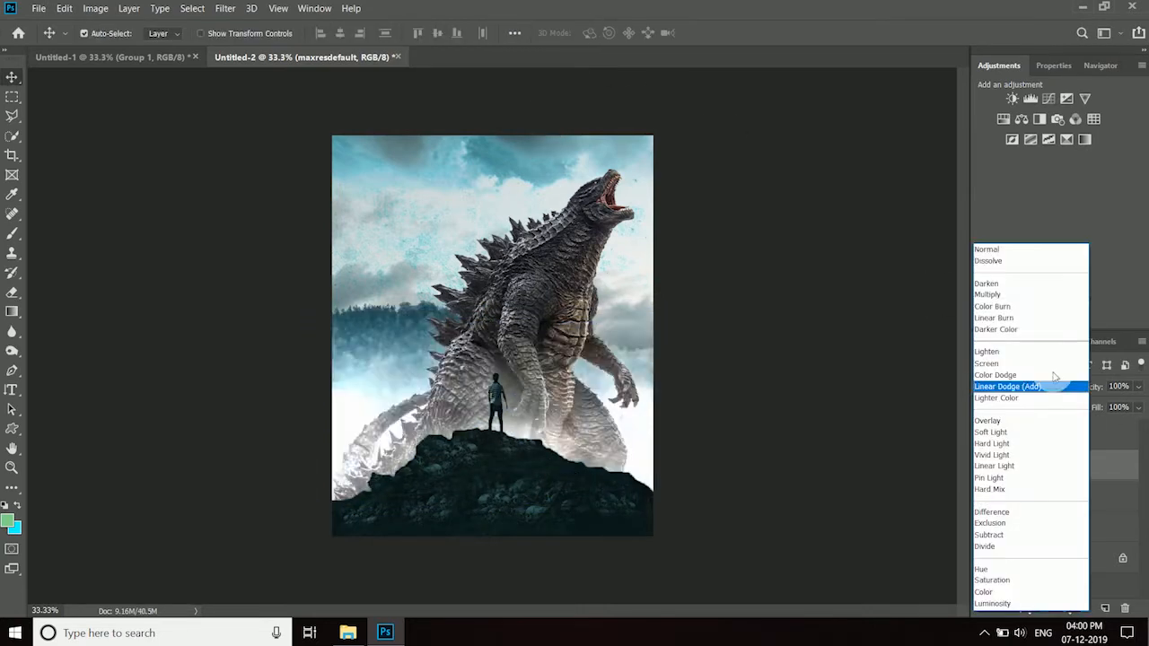
{"action": "left_click", "coordinate": [1002, 365]}
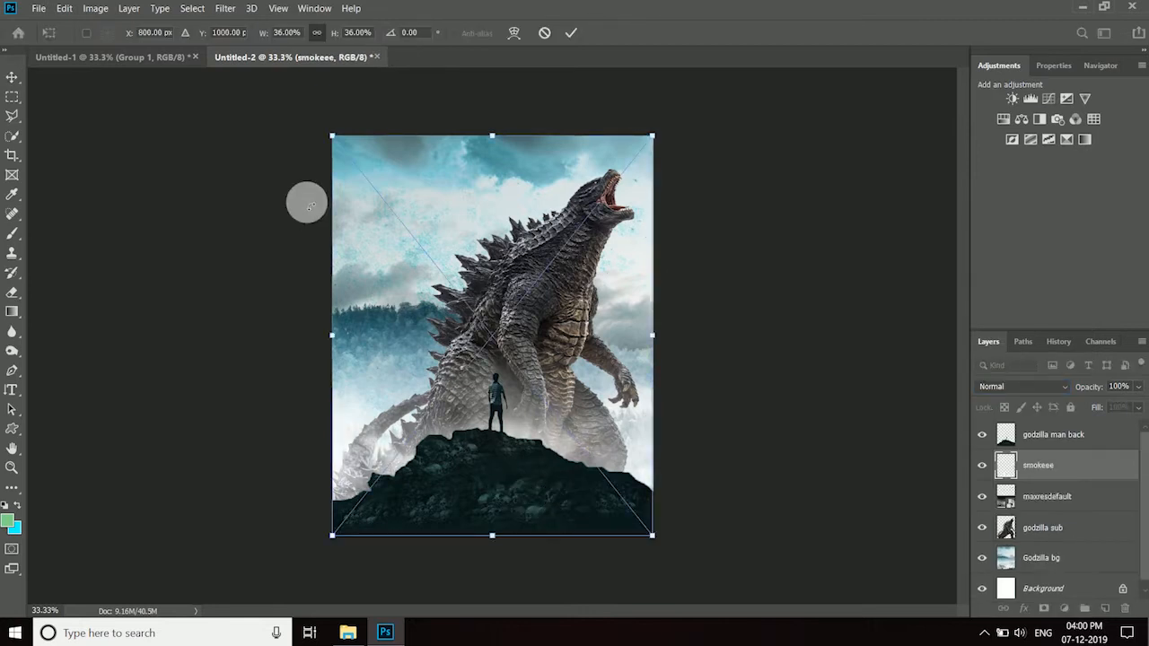
- Enlarge the placed smokeee image, rotate it about -2.9° and position its lower part behind the hill
{"action": "left_click_drag", "start_coordinate": [331, 536], "coordinate": [241, 593]}
{"action": "left_click_drag", "start_coordinate": [499, 471], "coordinate": [508, 367]}
{"action": "left_click_drag", "start_coordinate": [667, 562], "coordinate": [680, 551]}
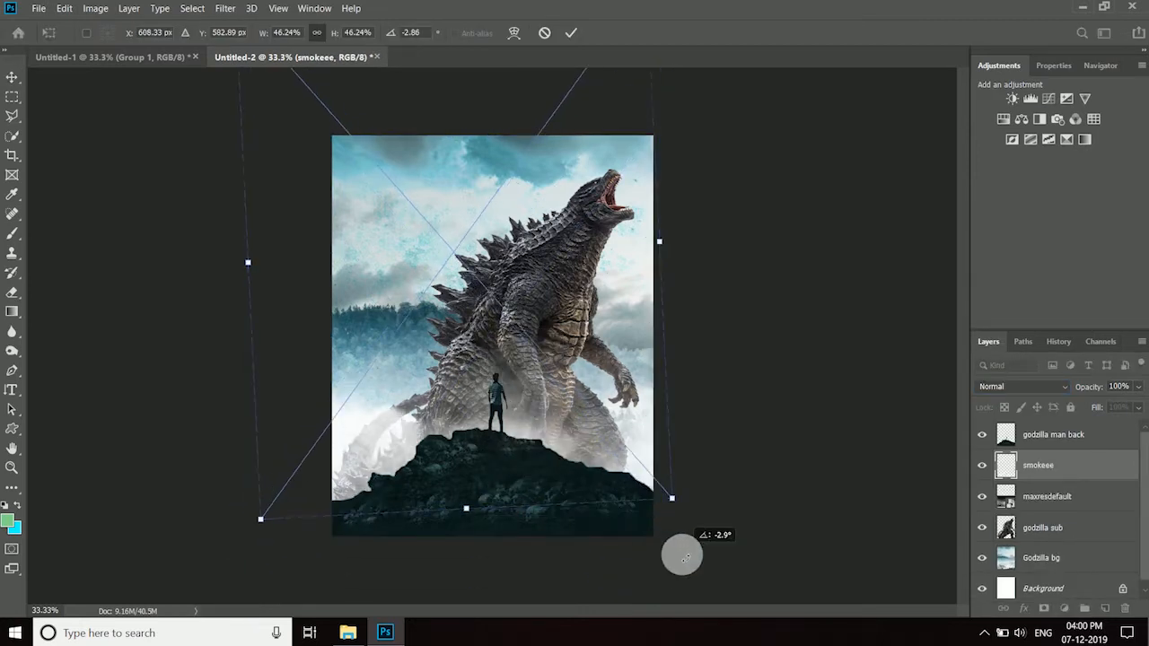
{"action": "left_click_drag", "start_coordinate": [261, 520], "coordinate": [219, 583]}
{"action": "left_click_drag", "start_coordinate": [372, 511], "coordinate": [431, 482]}
{"action": "left_click", "coordinate": [570, 33]}
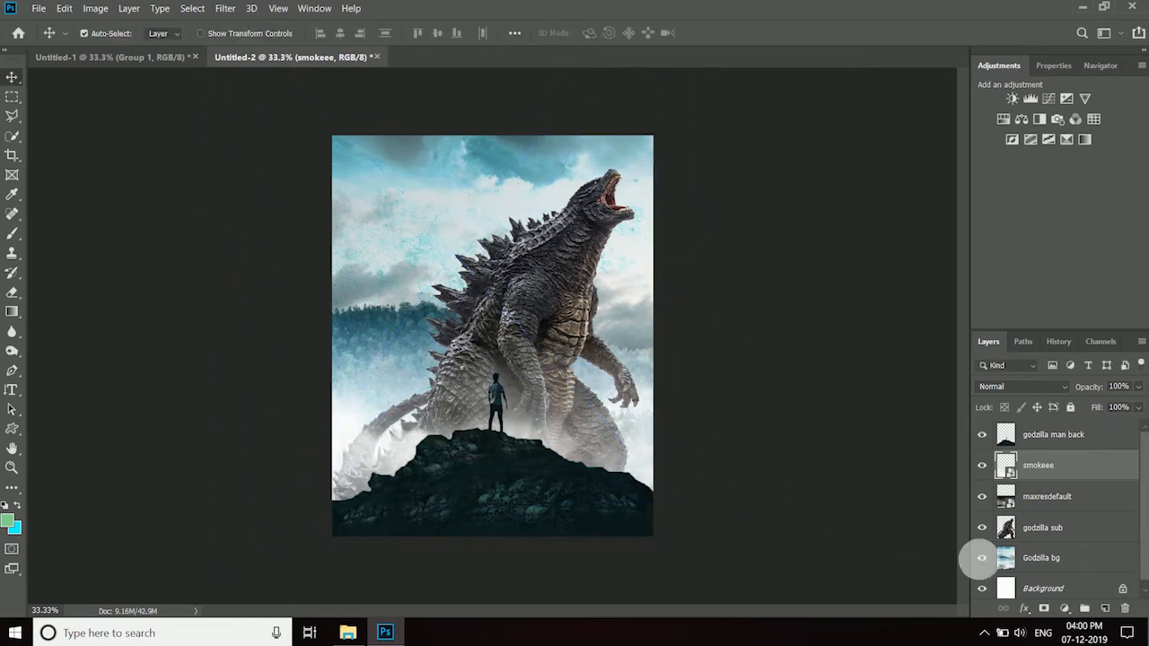
- Duplicate the maxresdefault fog layer, then enlarge and shift the copy to spread more fog over the creature's lower body
{"action": "left_click", "coordinate": [1047, 502]}
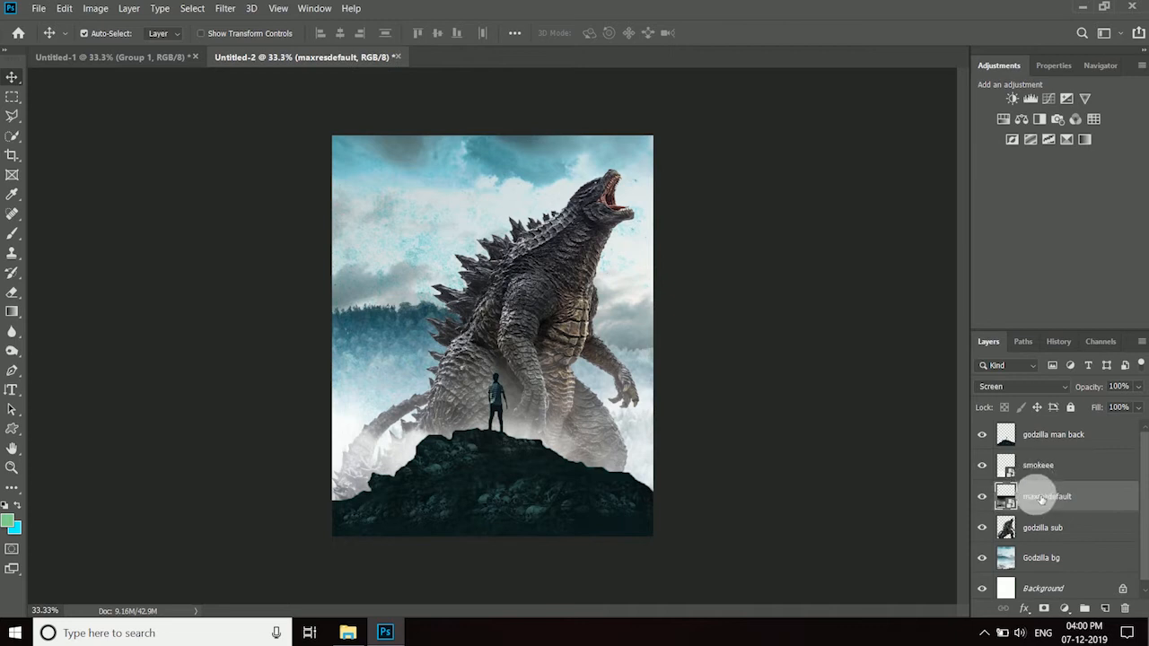
{"action": "key", "text": "ctrl+j"}
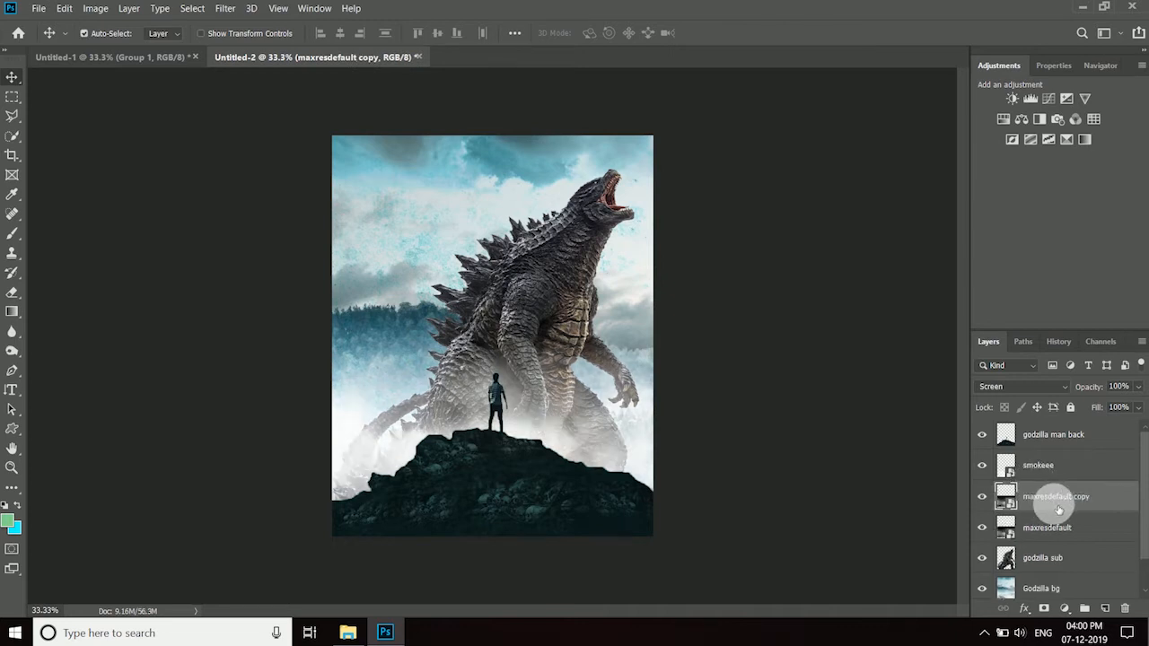
{"action": "key", "text": "ctrl+t"}
{"action": "left_click_drag", "start_coordinate": [659, 321], "coordinate": [745, 273]}
{"action": "left_click_drag", "start_coordinate": [663, 387], "coordinate": [645, 396]}
{"action": "left_click", "coordinate": [572, 33]}
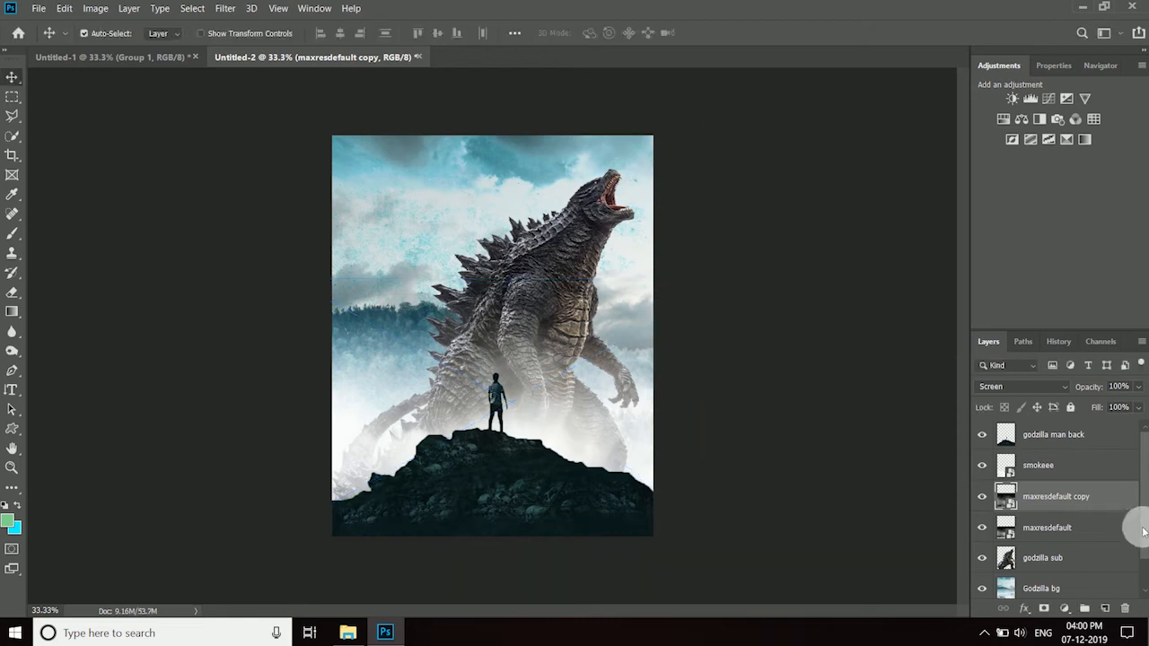
- Rasterize the smokeee, maxresdefault copy and maxresdefault layers together
{"action": "left_click", "coordinate": [1082, 475]}
{"action": "left_click", "coordinate": [1047, 528], "text": "shift"}
{"action": "right_click", "coordinate": [1059, 525]}
{"action": "left_click", "coordinate": [996, 255]}
- Lower the Fill of the original maxresdefault layer to 68%
{"action": "left_click", "coordinate": [1064, 499]}
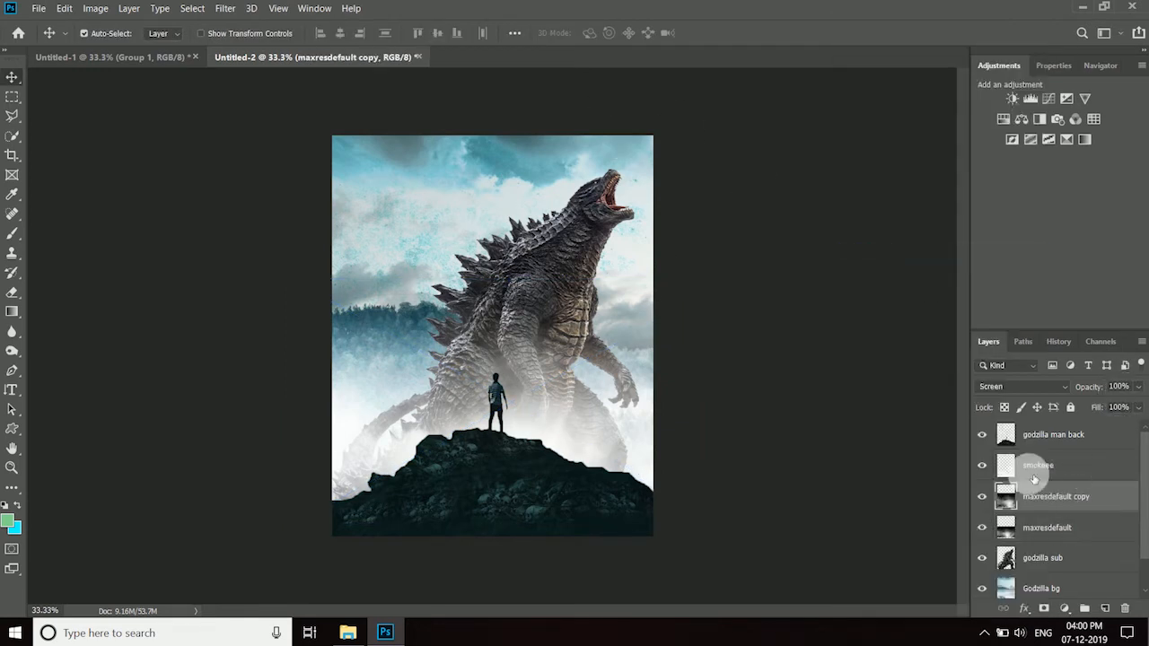
{"action": "left_click", "coordinate": [1108, 405]}
{"action": "left_click", "coordinate": [1049, 518]}
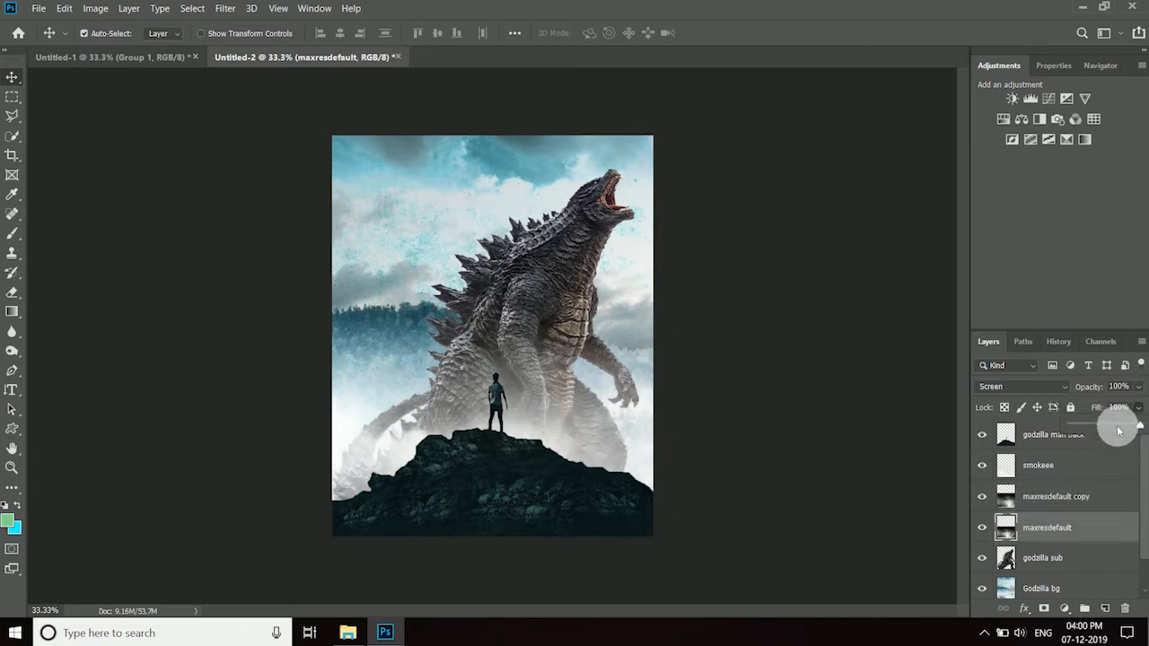
{"action": "left_click_drag", "start_coordinate": [1123, 429], "coordinate": [1123, 438]}
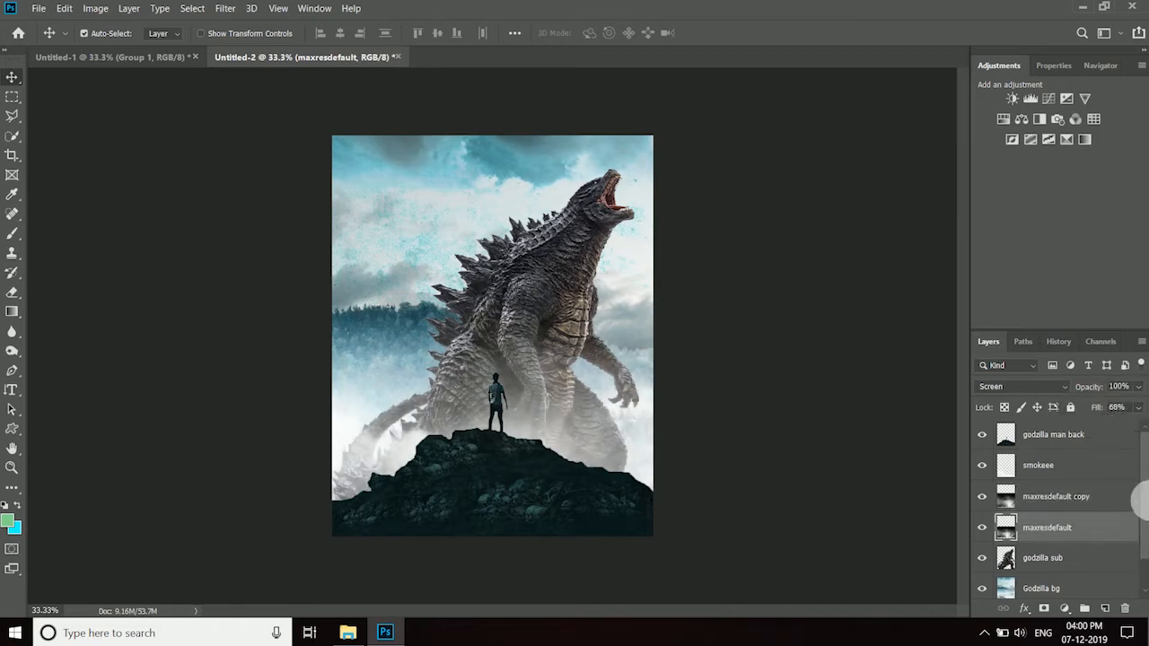
- Add a Levels adjustment clipped to the godzilla sub layer, with midtones at 3.38 and the white input at 116
{"action": "left_click", "coordinate": [1101, 447]}
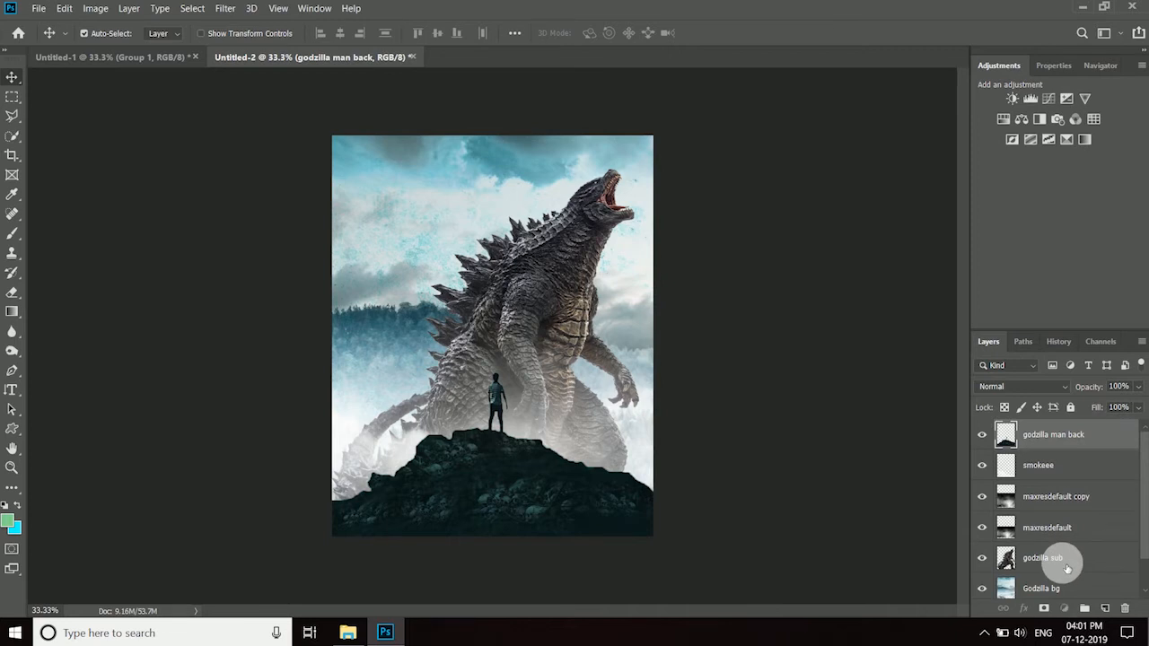
{"action": "left_click", "coordinate": [1067, 568]}
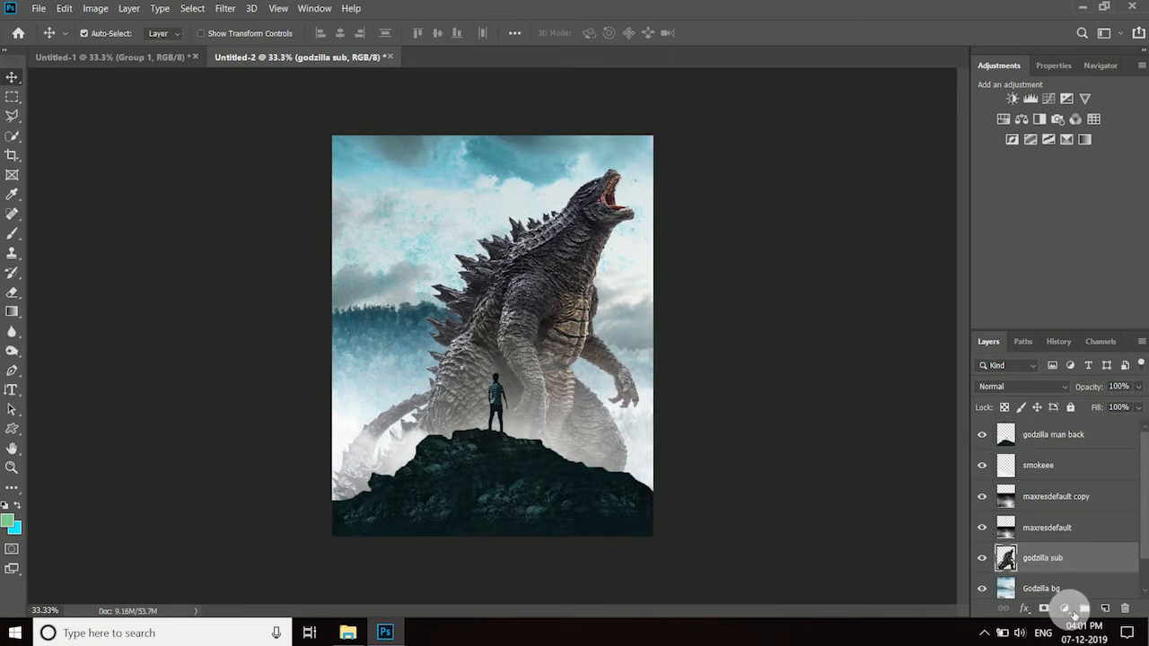
{"action": "left_click", "coordinate": [1064, 610]}
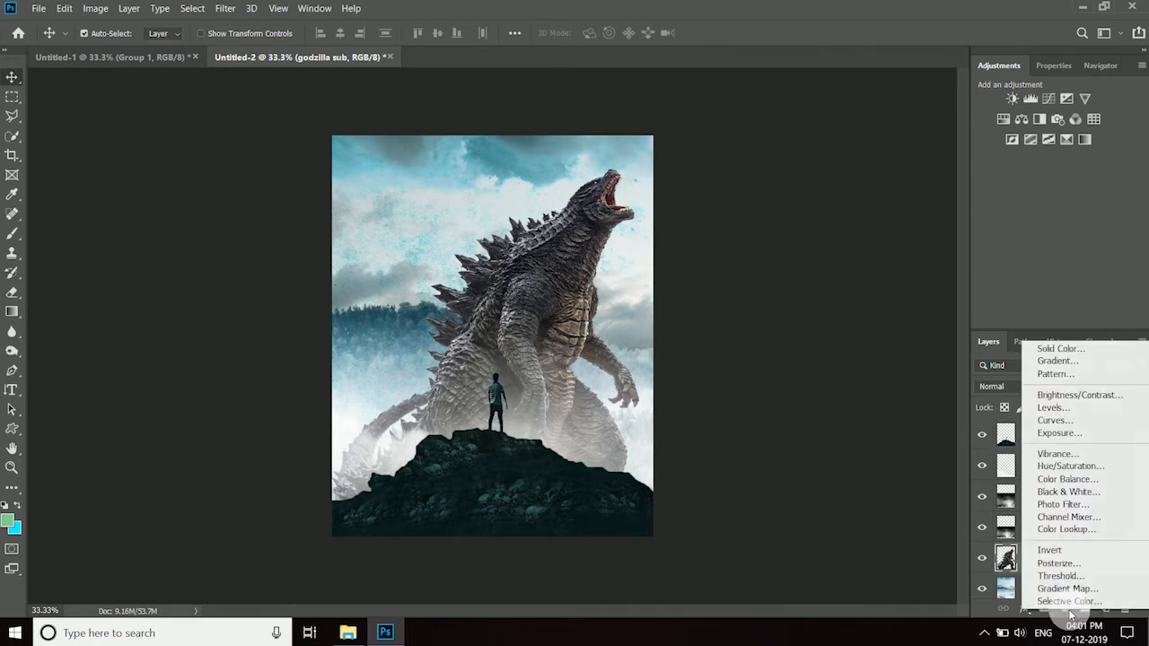
{"action": "left_click", "coordinate": [1063, 409]}
{"action": "left_click", "coordinate": [1041, 323]}
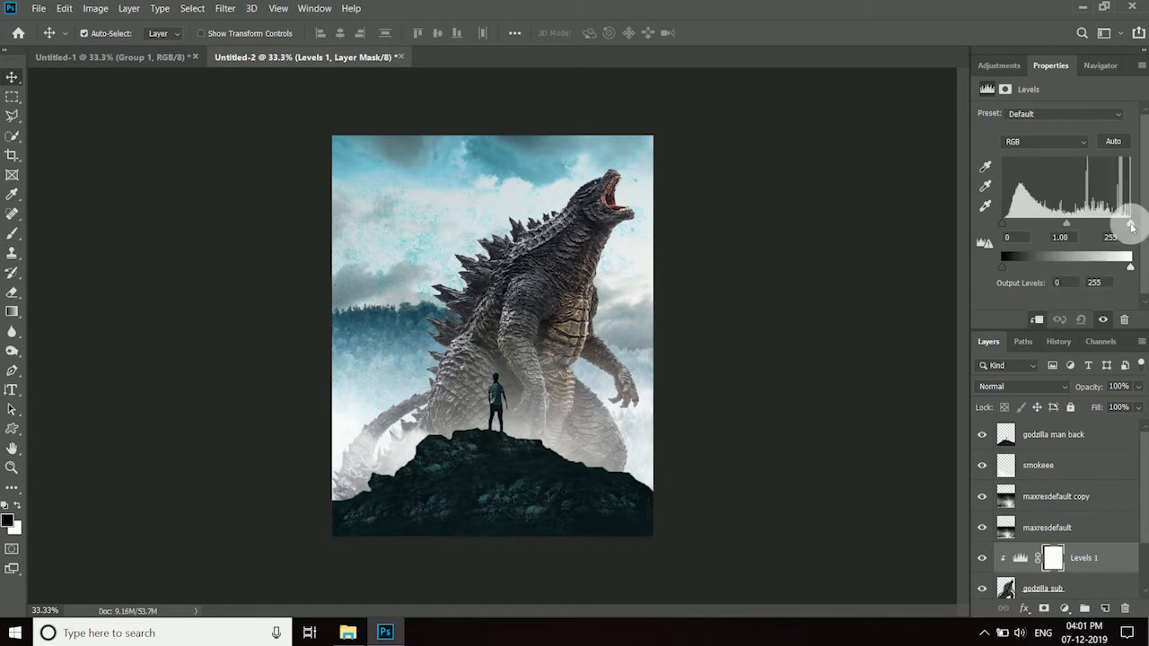
{"action": "left_click_drag", "start_coordinate": [1128, 223], "coordinate": [1011, 236]}
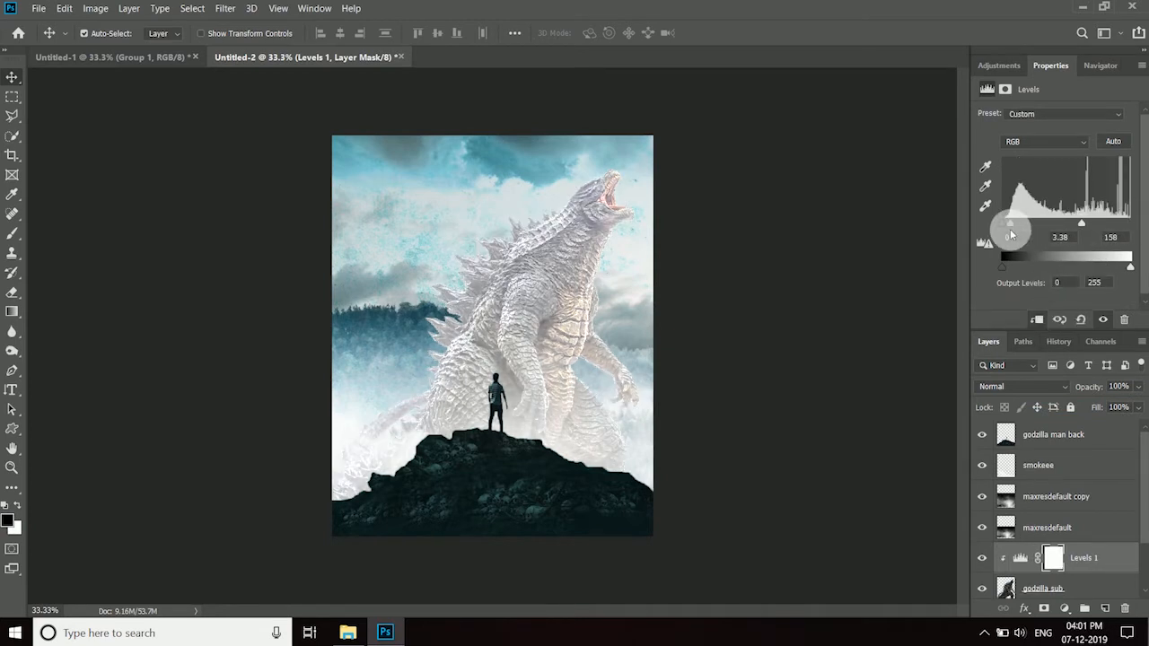
{"action": "left_click_drag", "start_coordinate": [1083, 222], "coordinate": [1061, 225]}
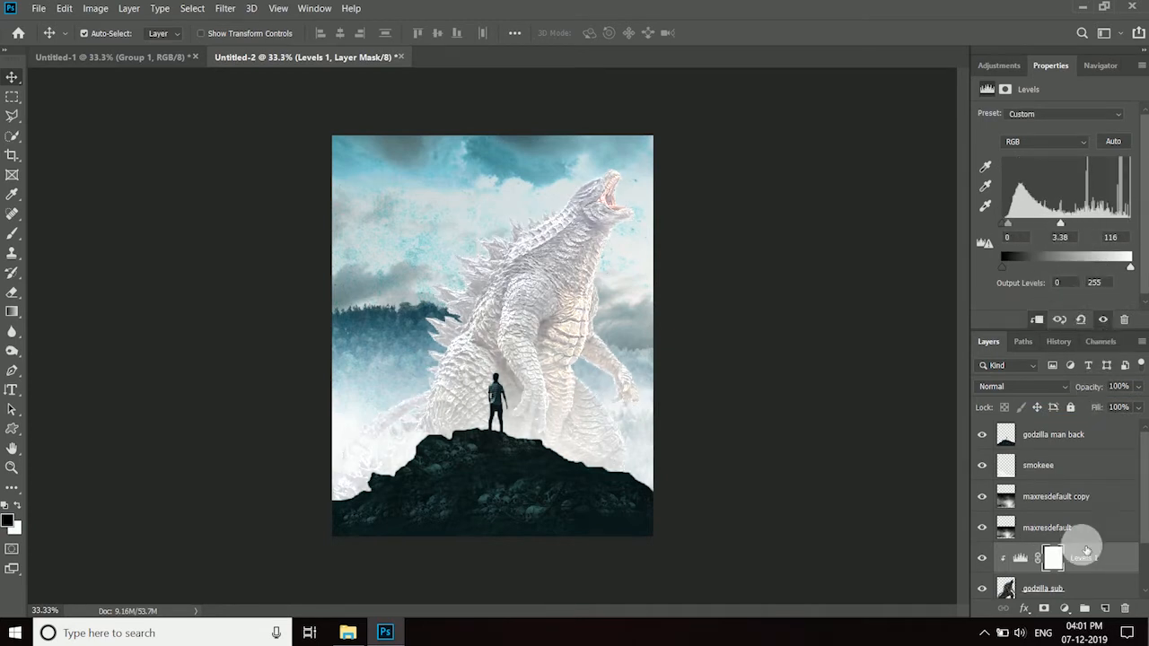
- Invert the Levels adjustment's mask to black and set up a soft 44 px brush at 17% opacity
{"action": "left_click", "coordinate": [1055, 559]}
{"action": "key", "text": "ctrl+i"}
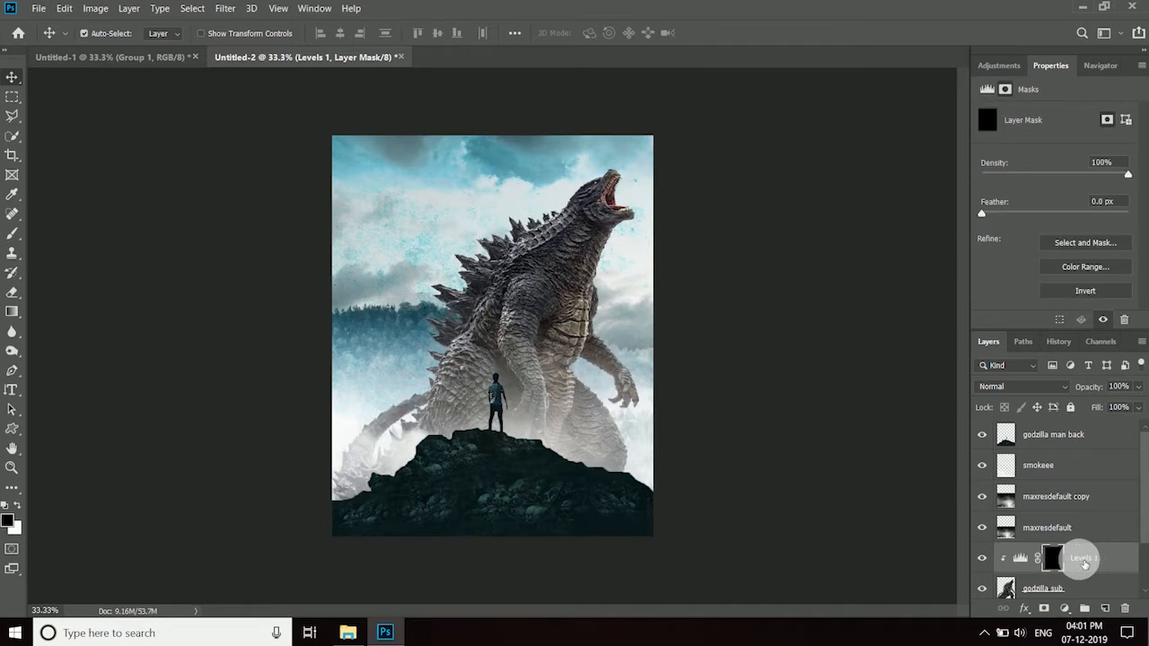
{"action": "left_click", "coordinate": [16, 240]}
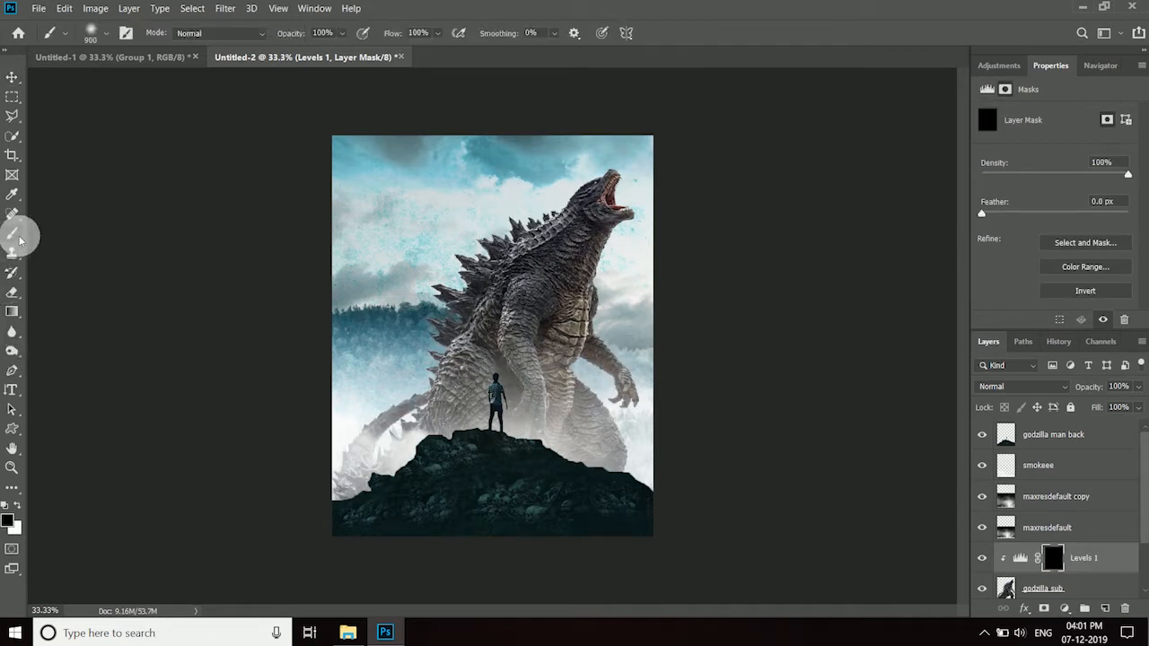
{"action": "left_click", "coordinate": [98, 32]}
{"action": "left_click", "coordinate": [108, 81]}
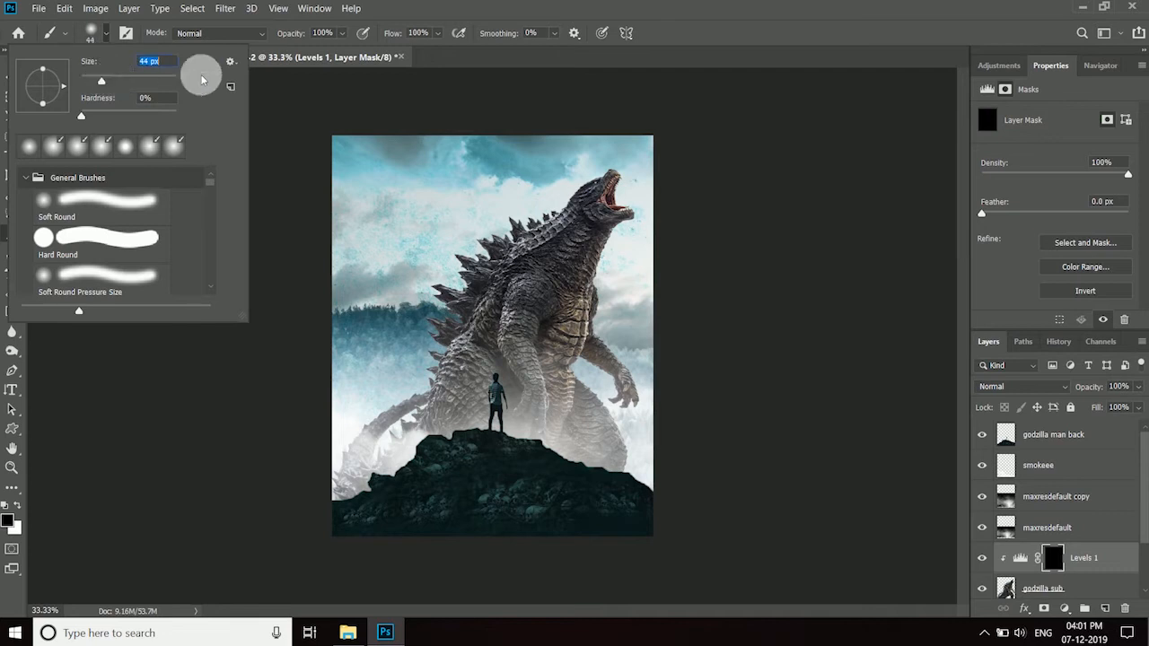
{"action": "left_click", "coordinate": [340, 37]}
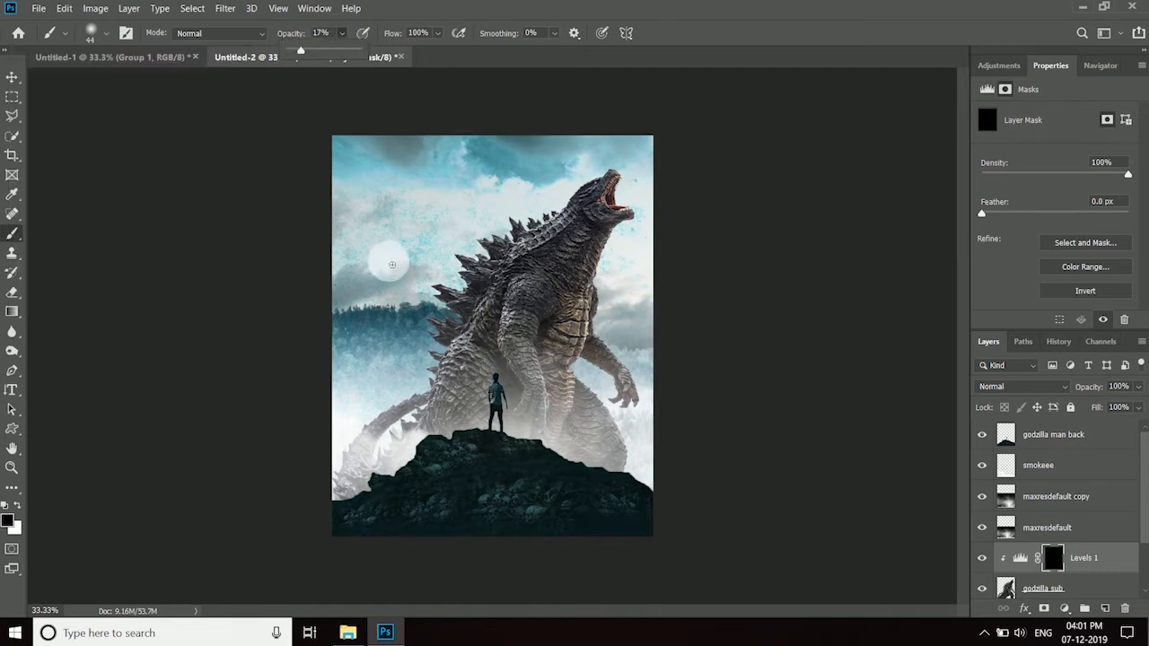
- Select the godzilla sub layer's outline and paint white on the Levels 1 mask along the creature's back spikes
{"action": "key", "text": "ctrl+1"}
{"action": "left_click", "coordinate": [1010, 588]}
{"action": "scroll", "coordinate": [964, 333], "scroll_direction": "up", "scroll_amount": 5}
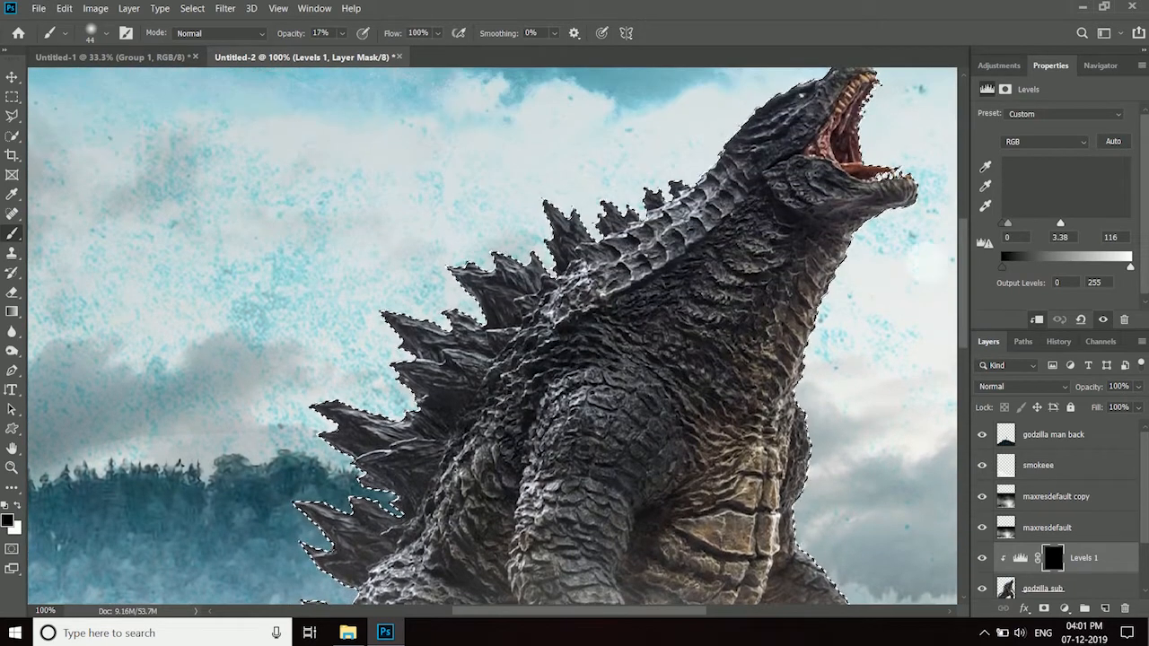
{"action": "scroll", "coordinate": [966, 265], "scroll_direction": "up", "scroll_amount": 2}
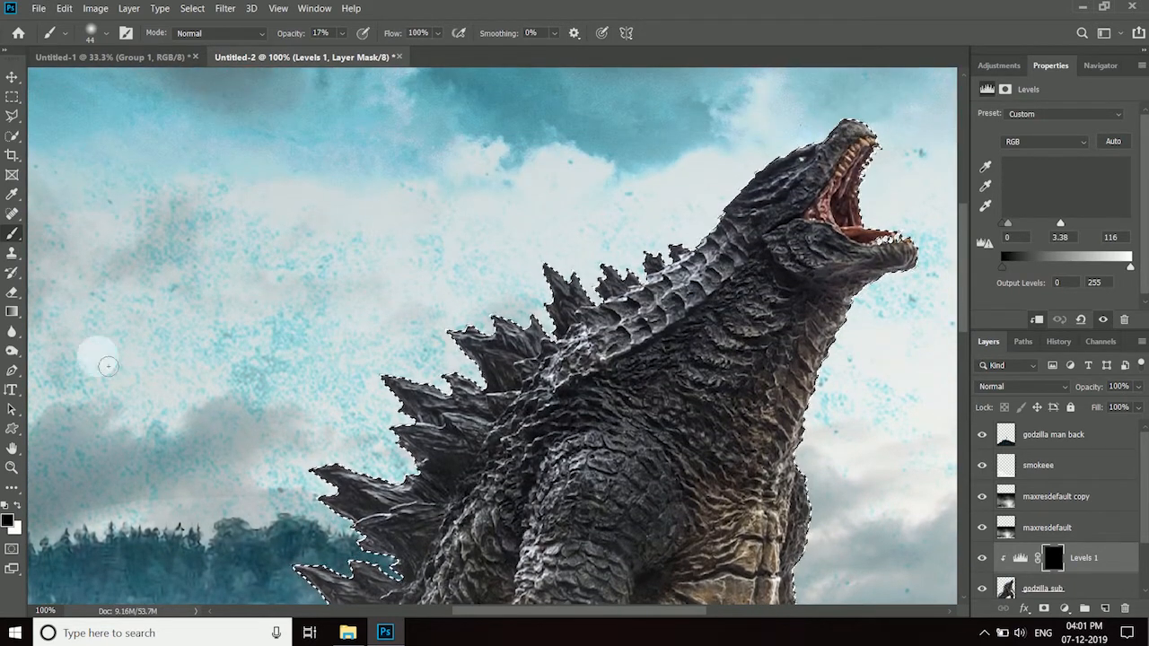
{"action": "left_click", "coordinate": [16, 504]}
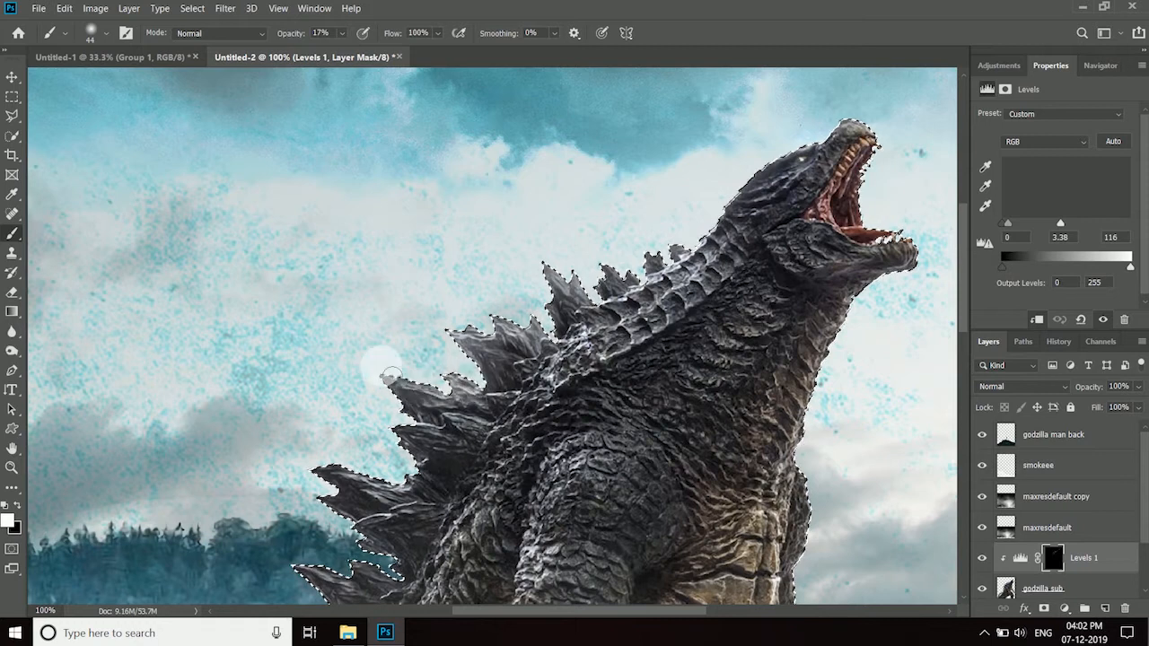
{"action": "scroll", "coordinate": [404, 393], "scroll_direction": "down", "scroll_amount": 5}
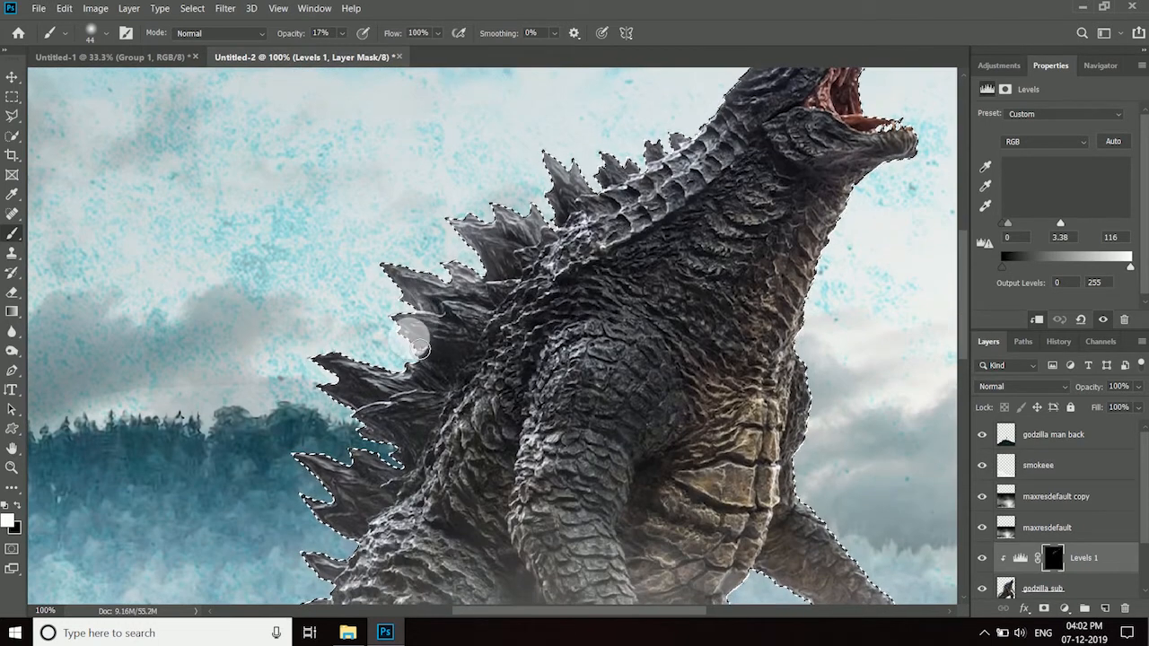
{"action": "mouse_move", "coordinate": [339, 375]}
{"action": "left_mouse_down"}
{"action": "mouse_move", "coordinate": [327, 381]}
{"action": "mouse_move", "coordinate": [368, 426]}
{"action": "mouse_move", "coordinate": [319, 474]}
{"action": "mouse_move", "coordinate": [353, 535]}
{"action": "left_mouse_up"}
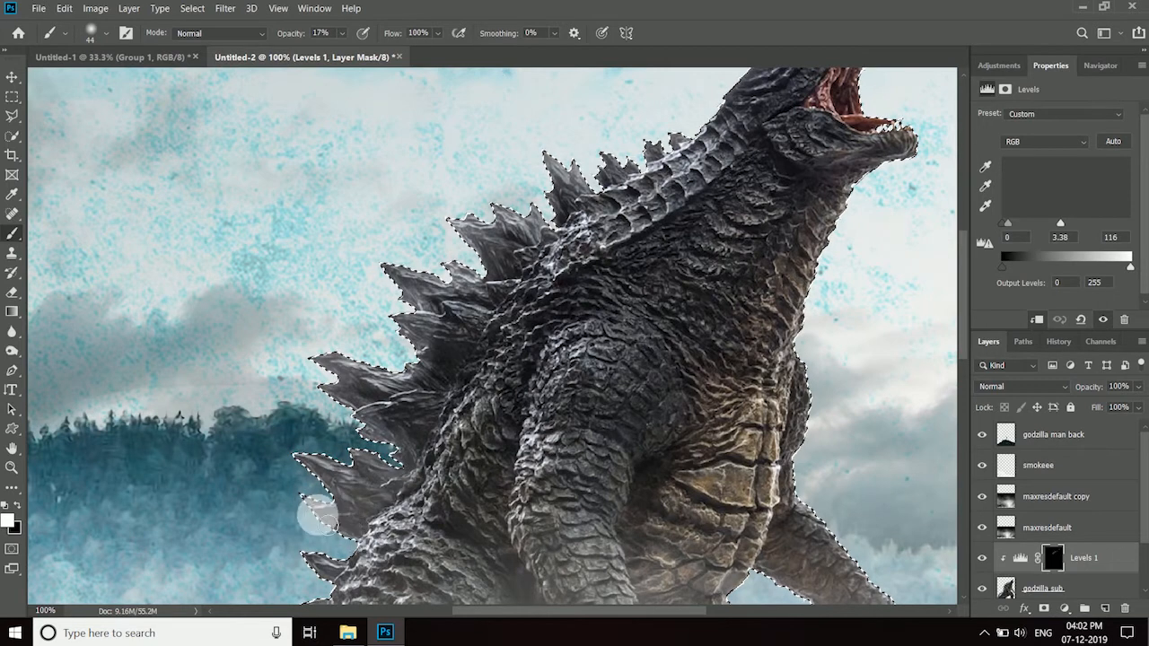
{"action": "scroll", "coordinate": [332, 404], "scroll_direction": "down", "scroll_amount": 8}
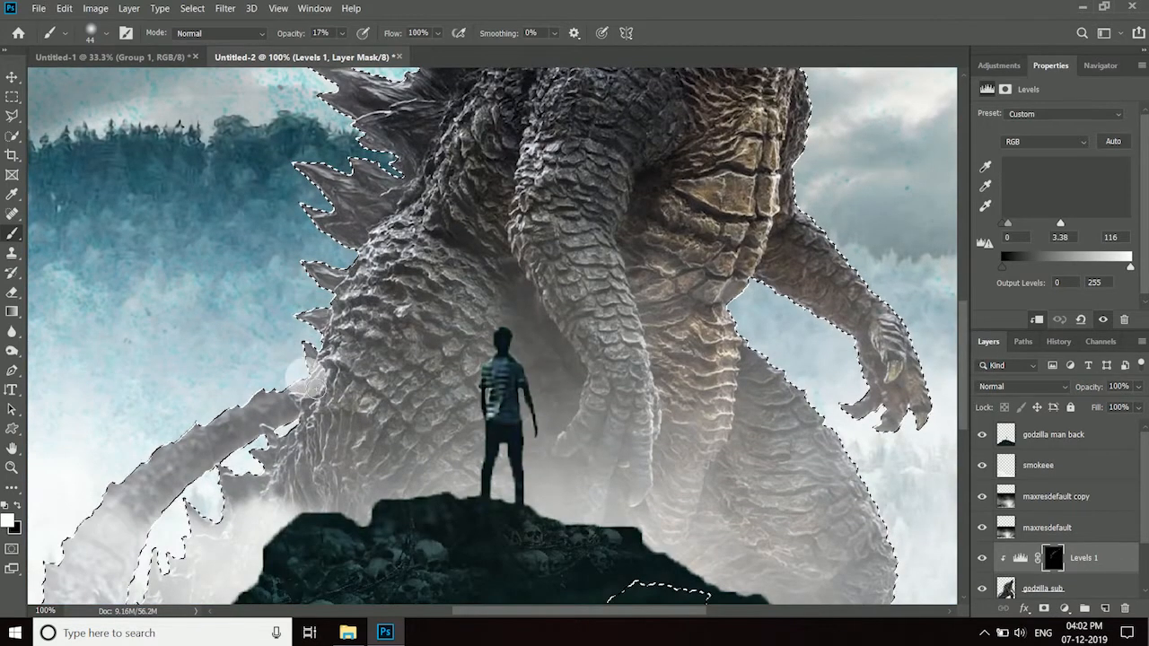
- Paint white edge highlights on the Levels 1 mask along the creature's tail, chest and head with the brush reduced to 35 px, and deselect
{"action": "scroll", "coordinate": [962, 364], "scroll_direction": "up", "scroll_amount": 5}
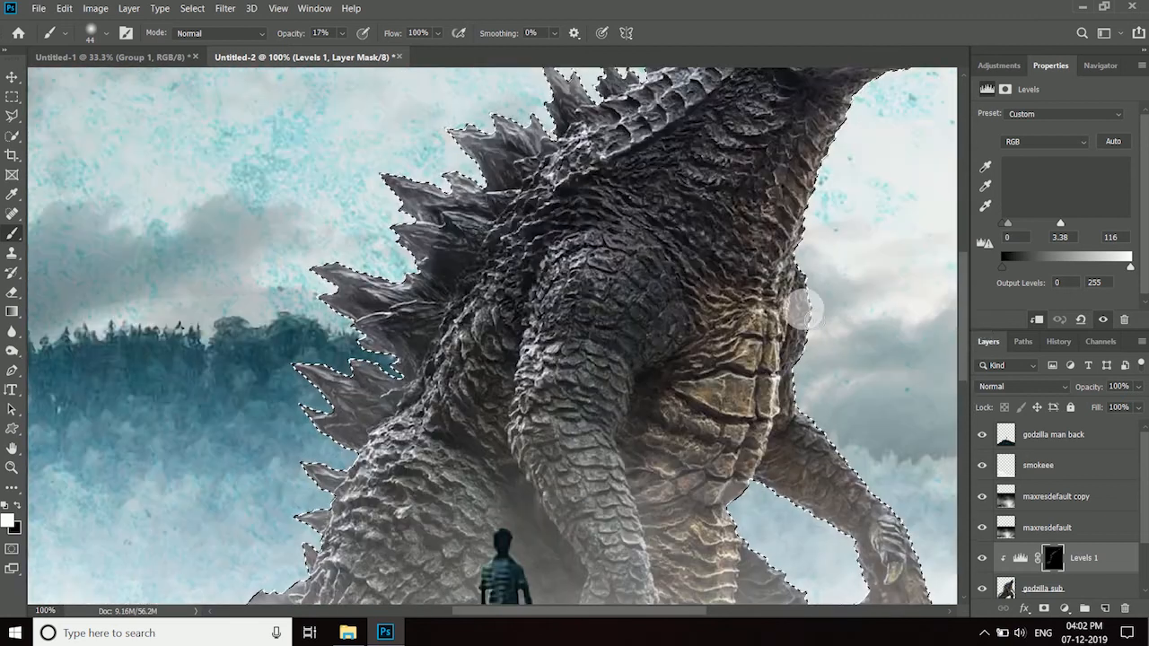
{"action": "key", "text": "bracketleft"}
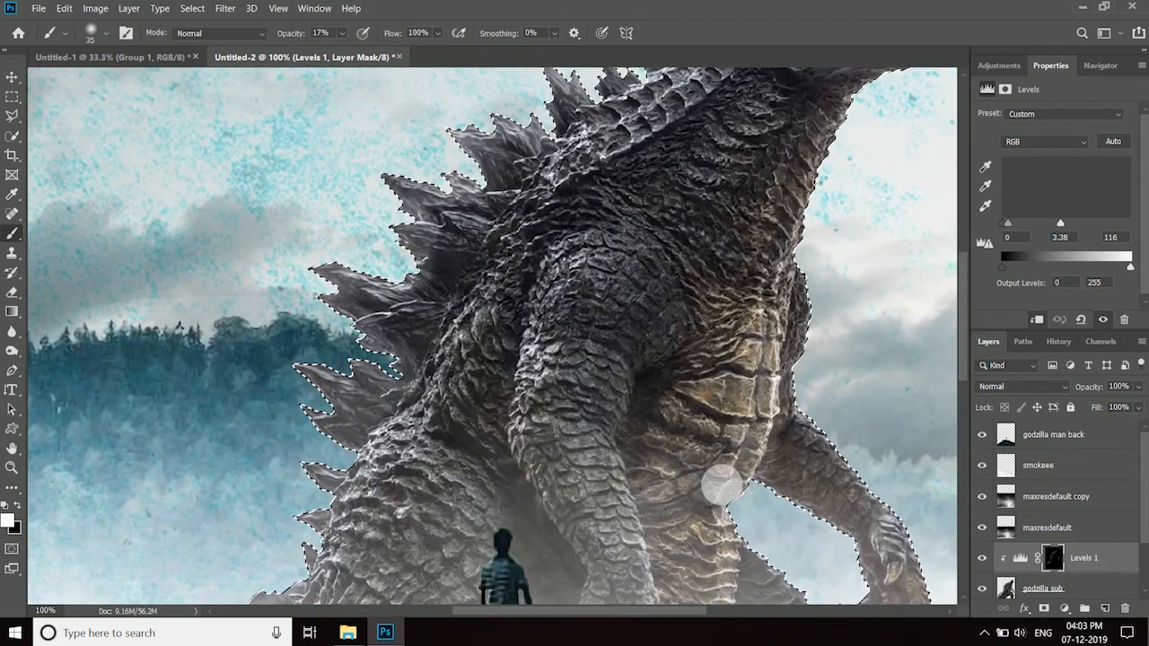
{"action": "scroll", "coordinate": [962, 377], "scroll_direction": "up", "scroll_amount": 4}
{"action": "scroll", "coordinate": [963, 333], "scroll_direction": "up", "scroll_amount": 1}
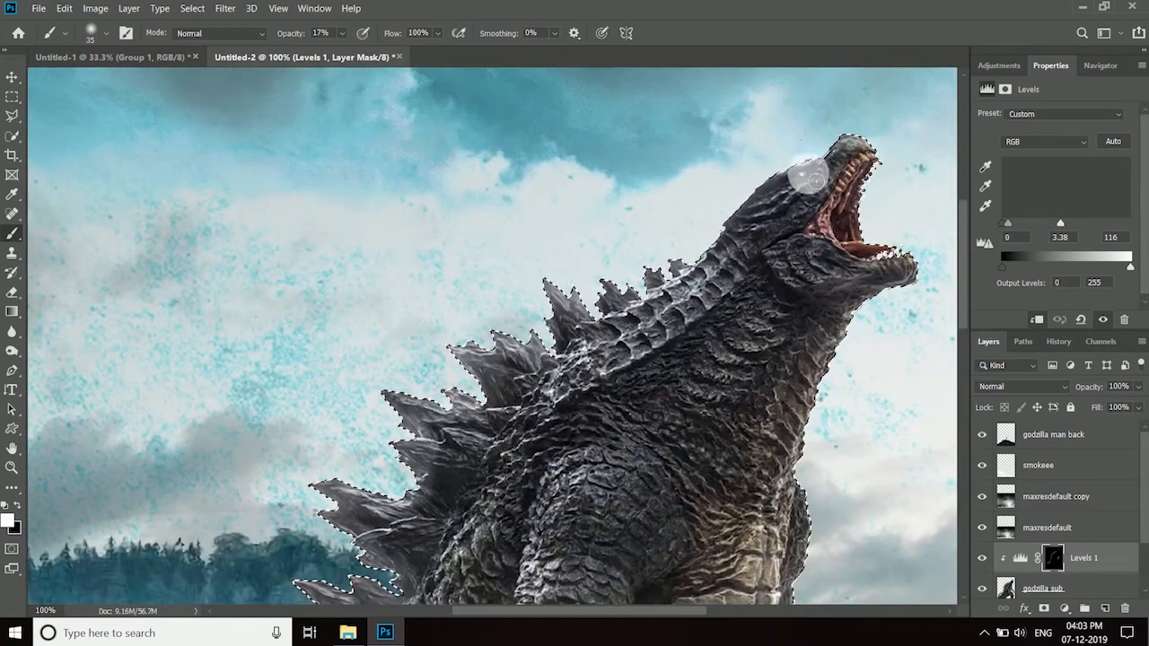
{"action": "scroll", "coordinate": [853, 297], "scroll_direction": "down", "scroll_amount": 3}
{"action": "key", "text": "ctrl+d"}
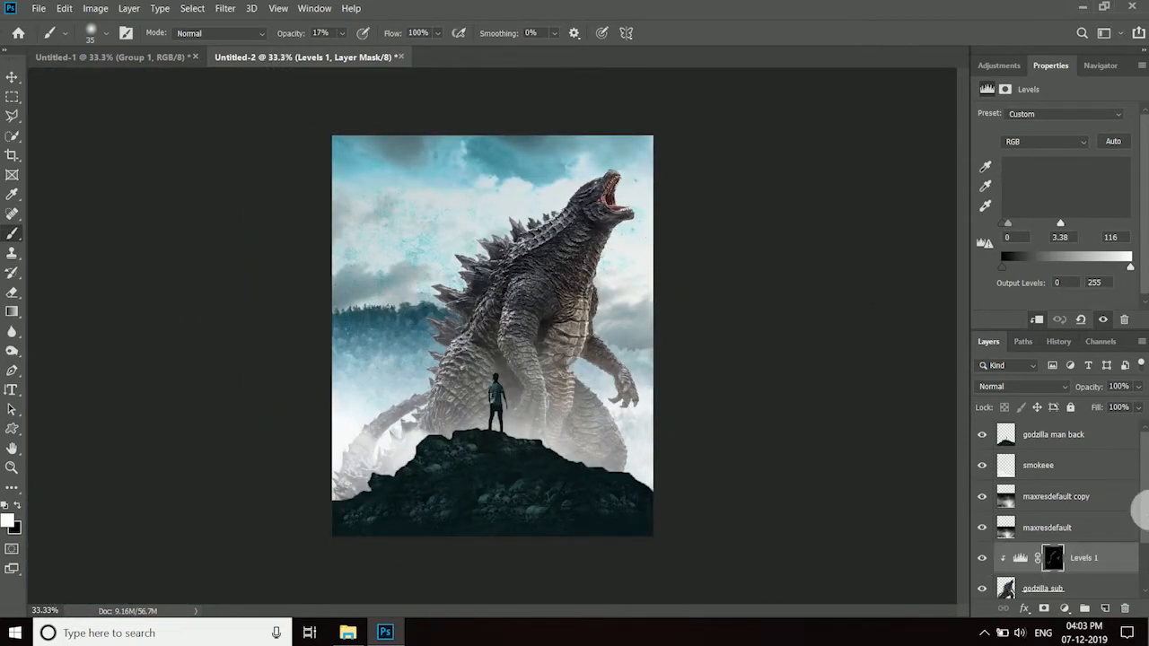
- On a new layer, paint cyan at 100% brush opacity over the spikes and tail within the creature's selection, and deselect
{"action": "left_click", "coordinate": [1105, 609]}
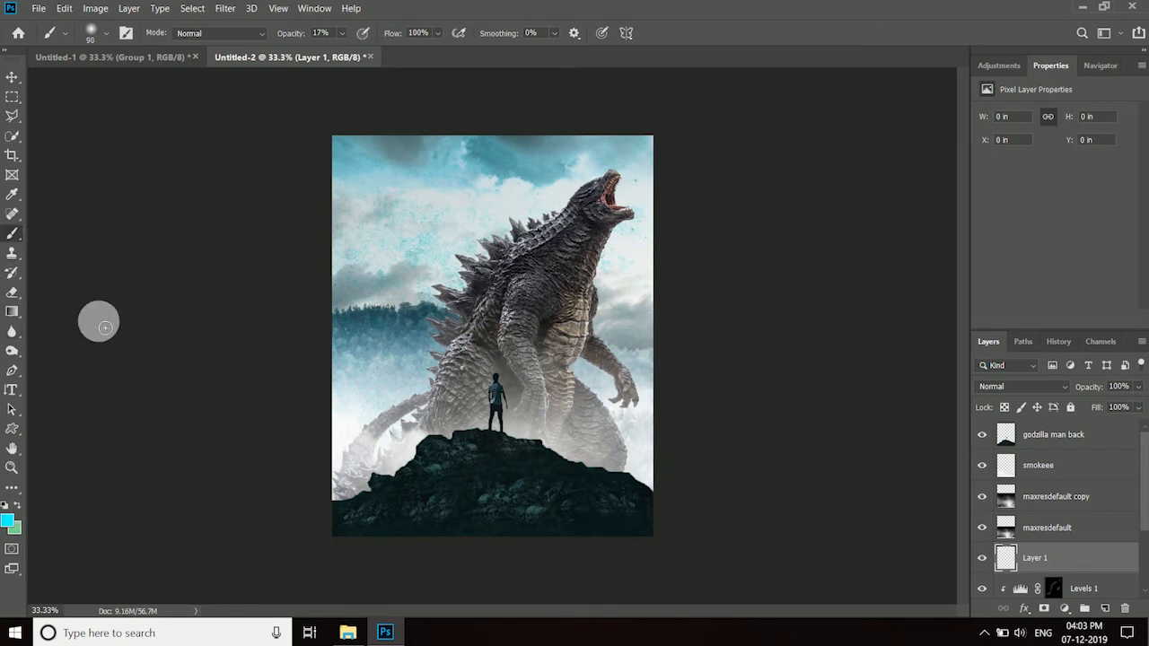
{"action": "scroll", "coordinate": [1077, 539], "scroll_direction": "down", "scroll_amount": 1}
{"action": "left_click", "coordinate": [1005, 583], "text": "ctrl"}
{"action": "left_click", "coordinate": [546, 295]}
{"action": "left_click_drag", "start_coordinate": [341, 33], "coordinate": [469, 71]}
{"action": "left_click_drag", "start_coordinate": [461, 263], "coordinate": [511, 265]}
{"action": "mouse_move", "coordinate": [462, 218]}
{"action": "left_mouse_down"}
{"action": "mouse_move", "coordinate": [404, 244]}
{"action": "mouse_move", "coordinate": [413, 239]}
{"action": "mouse_move", "coordinate": [373, 360]}
{"action": "mouse_move", "coordinate": [320, 423]}
{"action": "mouse_move", "coordinate": [389, 374]}
{"action": "mouse_move", "coordinate": [335, 242]}
{"action": "mouse_move", "coordinate": [413, 256]}
{"action": "left_mouse_up"}
{"action": "key", "text": "ctrl+d"}
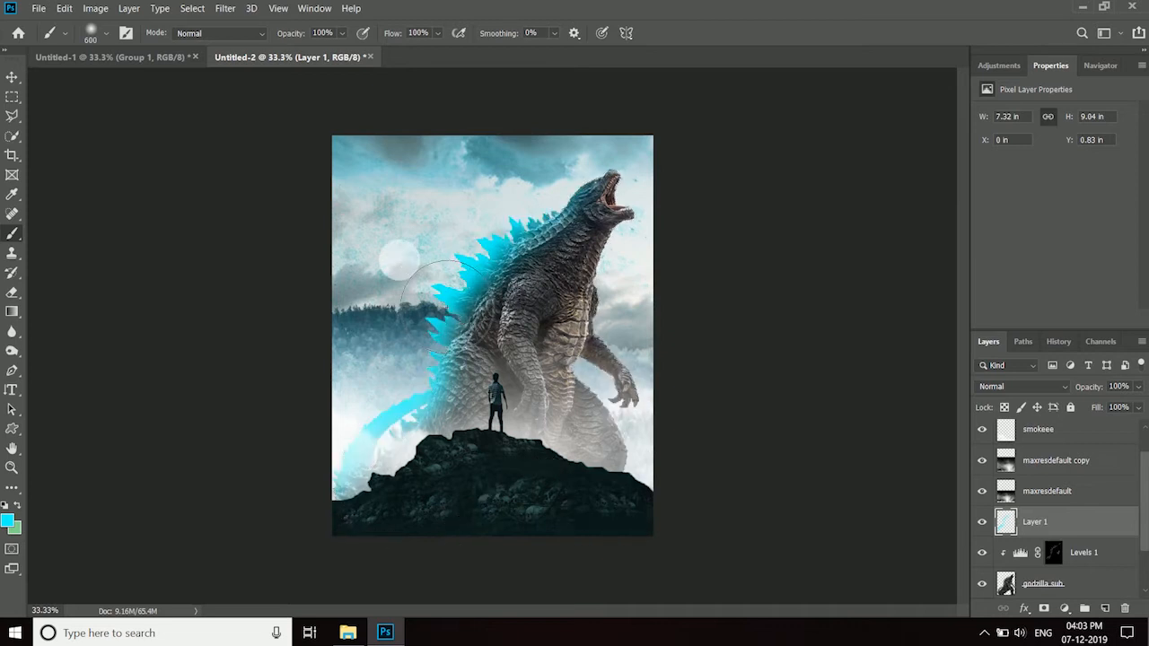
- Set the cyan paint layer to Overlay with 64% opacity
{"action": "left_click", "coordinate": [13, 78]}
{"action": "left_click", "coordinate": [1024, 386]}
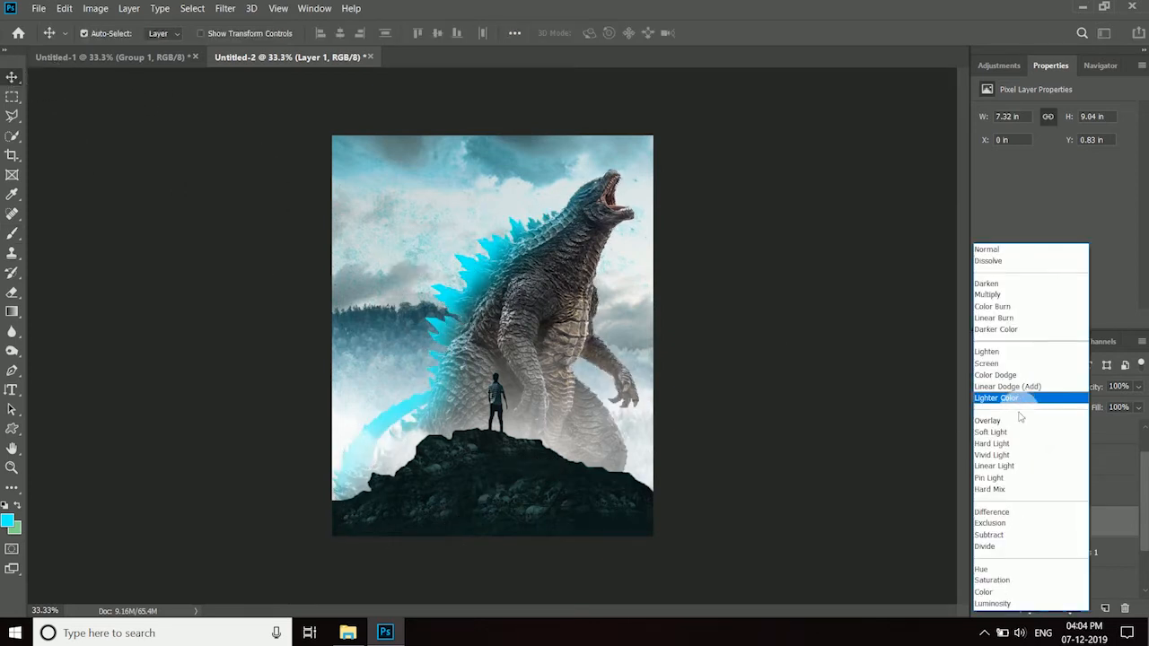
{"action": "left_click", "coordinate": [1028, 399]}
{"action": "left_click_drag", "start_coordinate": [1117, 403], "coordinate": [1125, 409]}
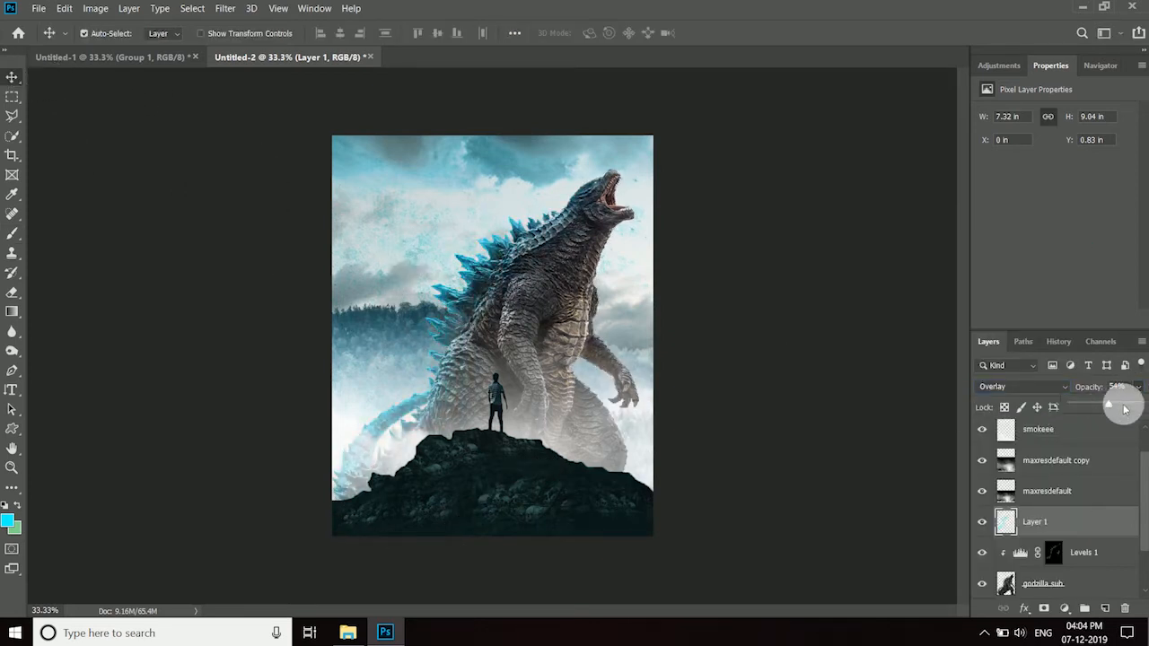
{"action": "mouse_move", "coordinate": [1146, 505]}
{"action": "left_mouse_down"}
{"action": "mouse_move", "coordinate": [1141, 478]}
{"action": "mouse_move", "coordinate": [1148, 496]}
{"action": "left_mouse_up"}
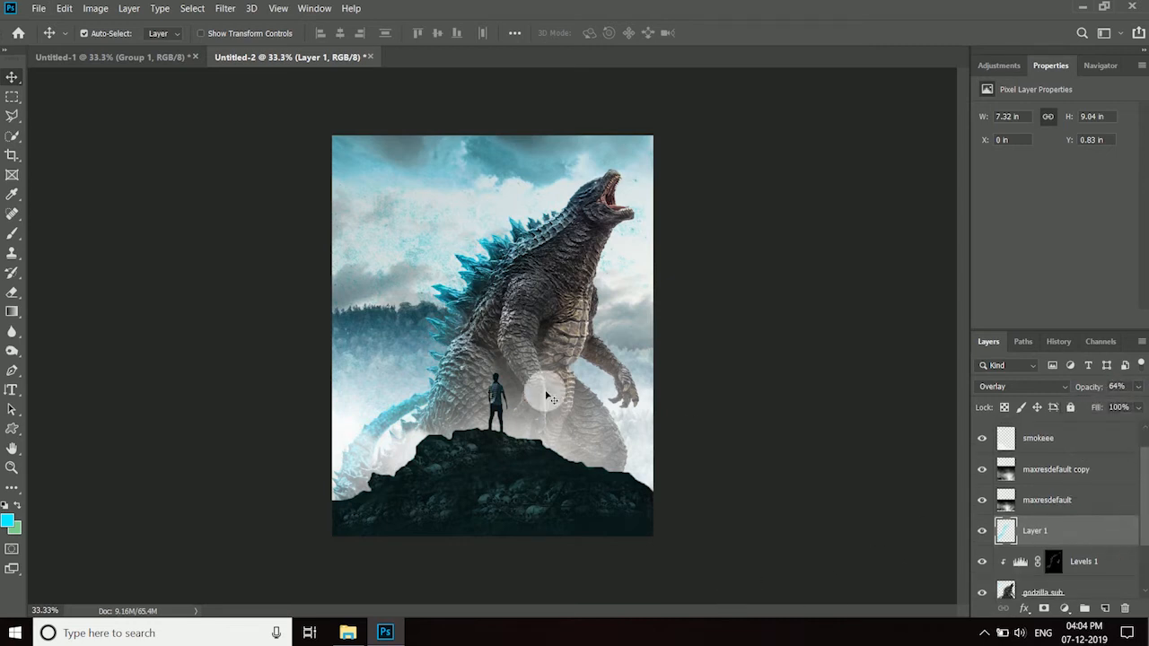
- Within the creature's selection, paint a faint cyan tint over the head and chest with a 175 px brush at 9% opacity, and deselect
{"action": "left_click", "coordinate": [12, 234]}
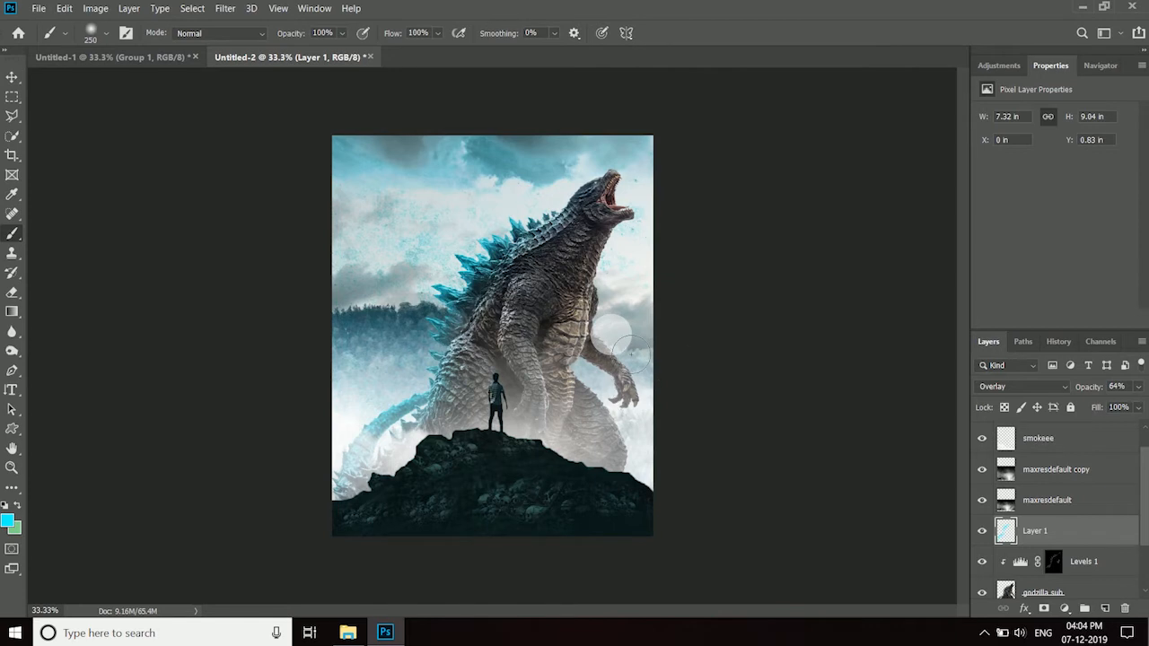
{"action": "left_click", "coordinate": [342, 34]}
{"action": "left_click_drag", "start_coordinate": [357, 52], "coordinate": [327, 51]}
{"action": "left_click", "coordinate": [1006, 591], "text": "ctrl"}
{"action": "left_click", "coordinate": [342, 34]}
{"action": "mouse_move", "coordinate": [613, 186]}
{"action": "left_mouse_down"}
{"action": "mouse_move", "coordinate": [638, 232]}
{"action": "mouse_move", "coordinate": [597, 214]}
{"action": "mouse_move", "coordinate": [586, 310]}
{"action": "left_mouse_up"}
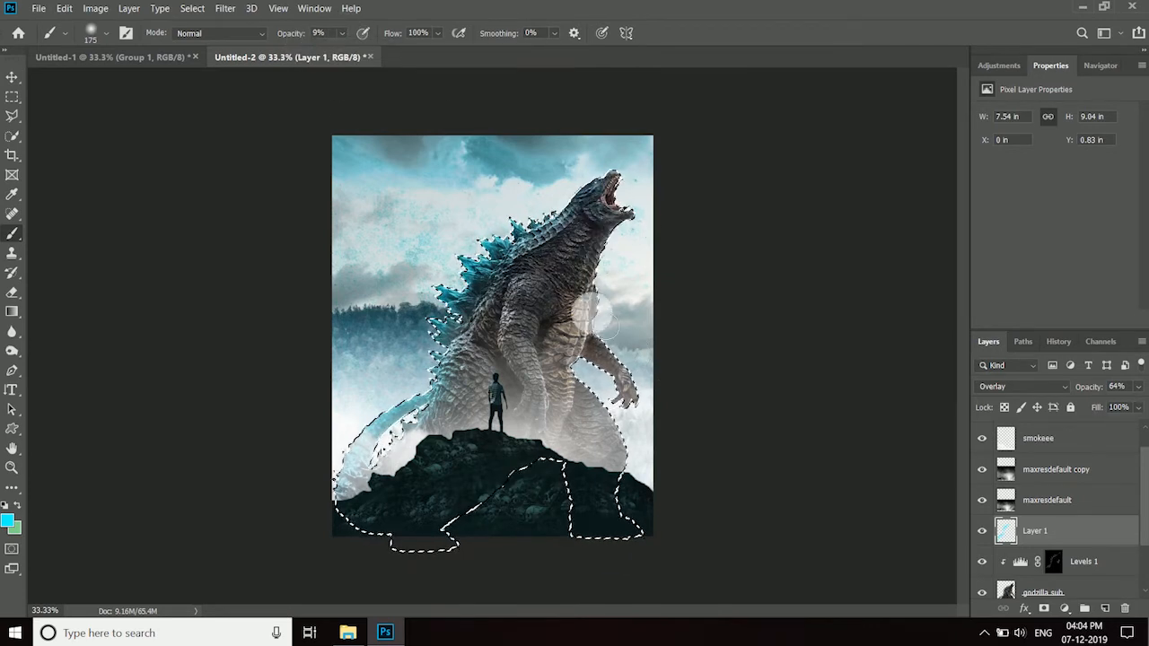
{"action": "mouse_move", "coordinate": [593, 364]}
{"action": "left_mouse_down"}
{"action": "mouse_move", "coordinate": [543, 305]}
{"action": "mouse_move", "coordinate": [554, 420]}
{"action": "mouse_move", "coordinate": [627, 463]}
{"action": "mouse_move", "coordinate": [583, 463]}
{"action": "mouse_move", "coordinate": [629, 483]}
{"action": "mouse_move", "coordinate": [447, 457]}
{"action": "mouse_move", "coordinate": [512, 437]}
{"action": "mouse_move", "coordinate": [546, 281]}
{"action": "mouse_move", "coordinate": [567, 370]}
{"action": "mouse_move", "coordinate": [635, 241]}
{"action": "left_mouse_up"}
{"action": "key", "text": "ctrl+d"}
{"action": "left_click_drag", "start_coordinate": [1146, 495], "coordinate": [1146, 476]}
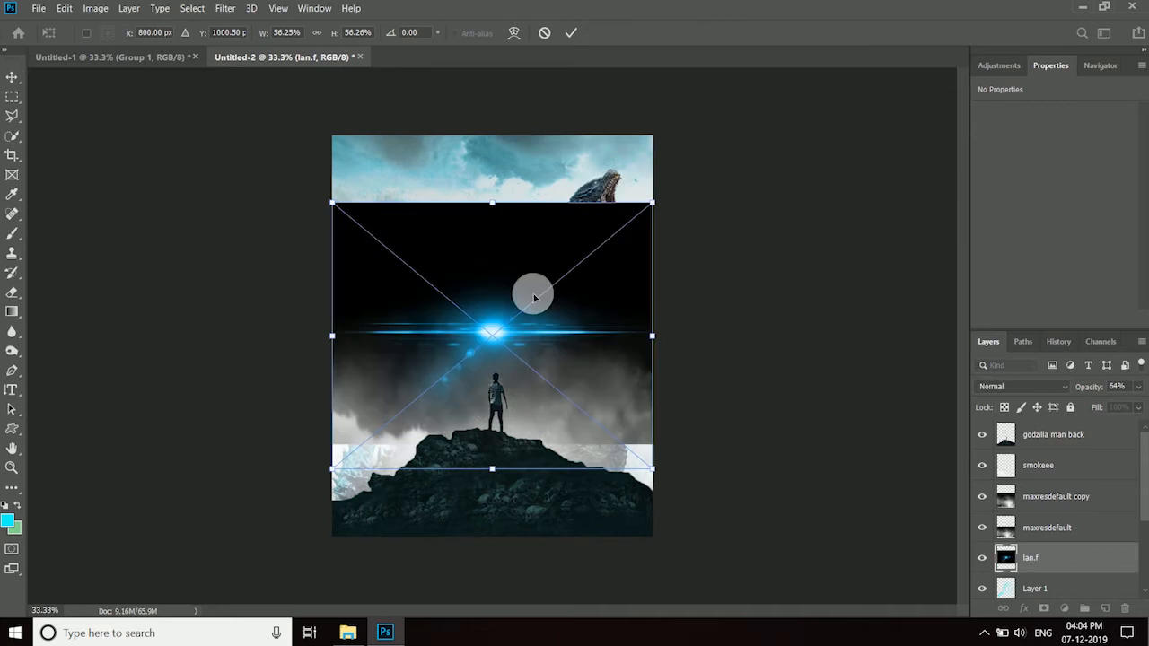
- Place the lan.f.png flare image over the creature's head, directly above the cyan paint layer
{"action": "mouse_move", "coordinate": [333, 205]}
{"action": "left_mouse_down"}
{"action": "mouse_move", "coordinate": [395, 297]}
{"action": "mouse_move", "coordinate": [575, 446]}
{"action": "mouse_move", "coordinate": [624, 320]}
{"action": "mouse_move", "coordinate": [595, 185]}
{"action": "left_mouse_up"}
{"action": "left_click", "coordinate": [571, 33]}
{"action": "key", "text": "ctrl+1"}
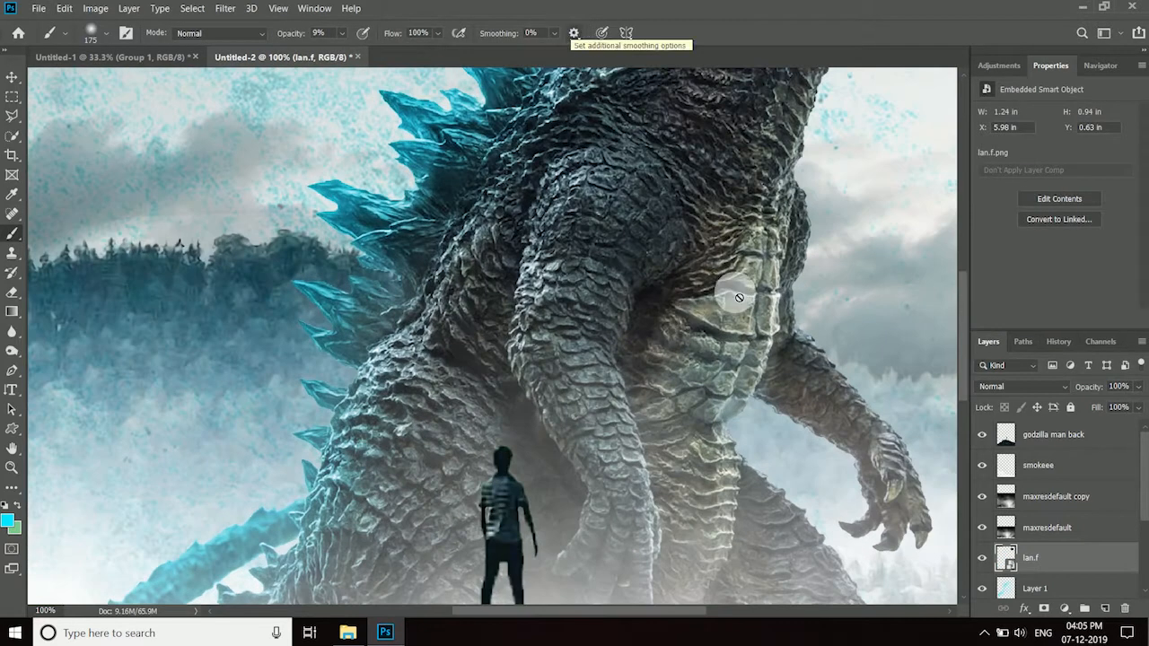
- Set the lan.f flare layer's blend mode to Screen and rasterize it
{"action": "left_click_drag", "start_coordinate": [965, 320], "coordinate": [982, 229]}
{"action": "left_click", "coordinate": [1055, 389]}
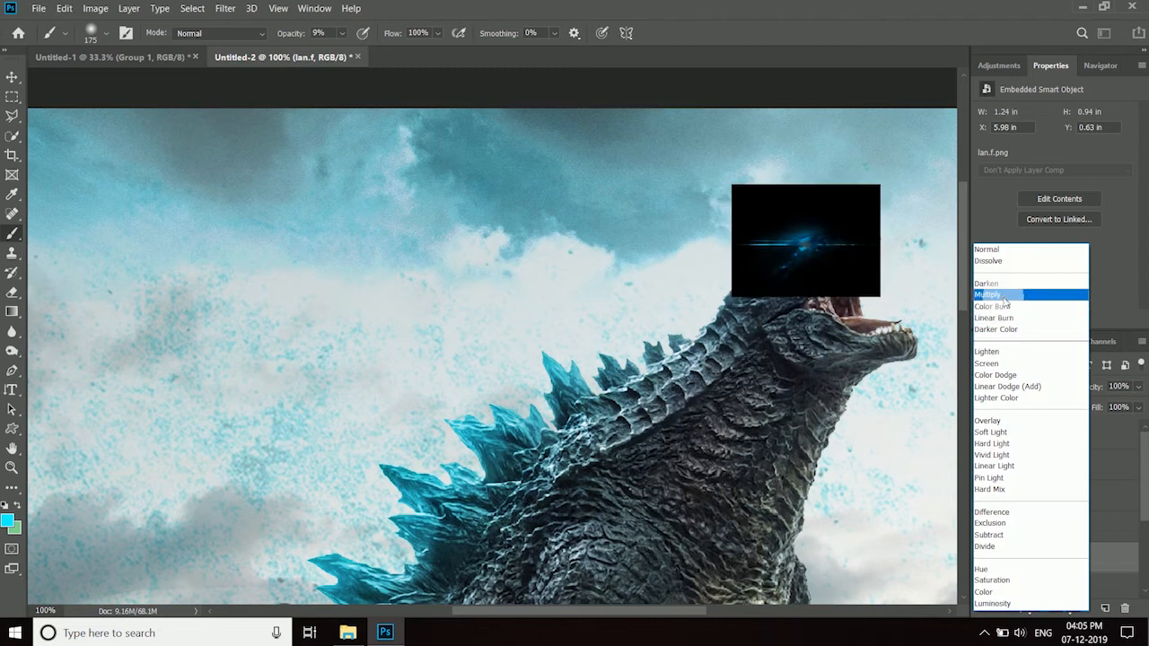
{"action": "left_click", "coordinate": [1024, 358]}
{"action": "right_click", "coordinate": [1072, 559]}
{"action": "left_click", "coordinate": [929, 253]}
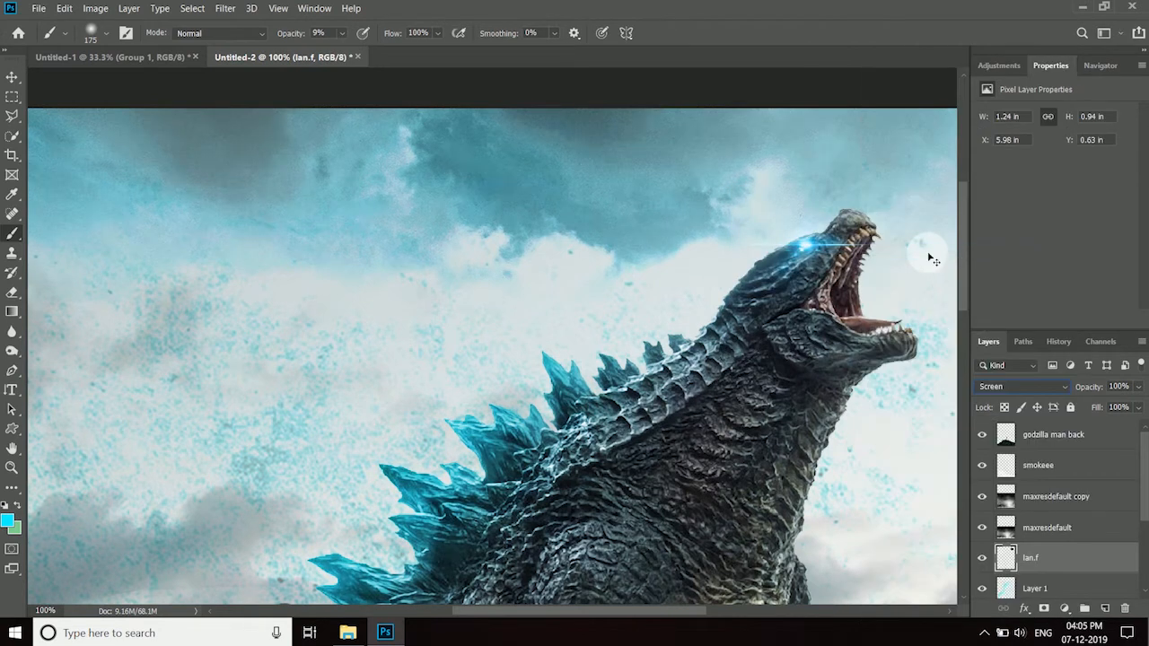
- Rotate the flare about -18° and scale it to about 98%, keeping it over the creature's eye
{"action": "key", "text": "v"}
{"action": "key", "text": "ctrl+t"}
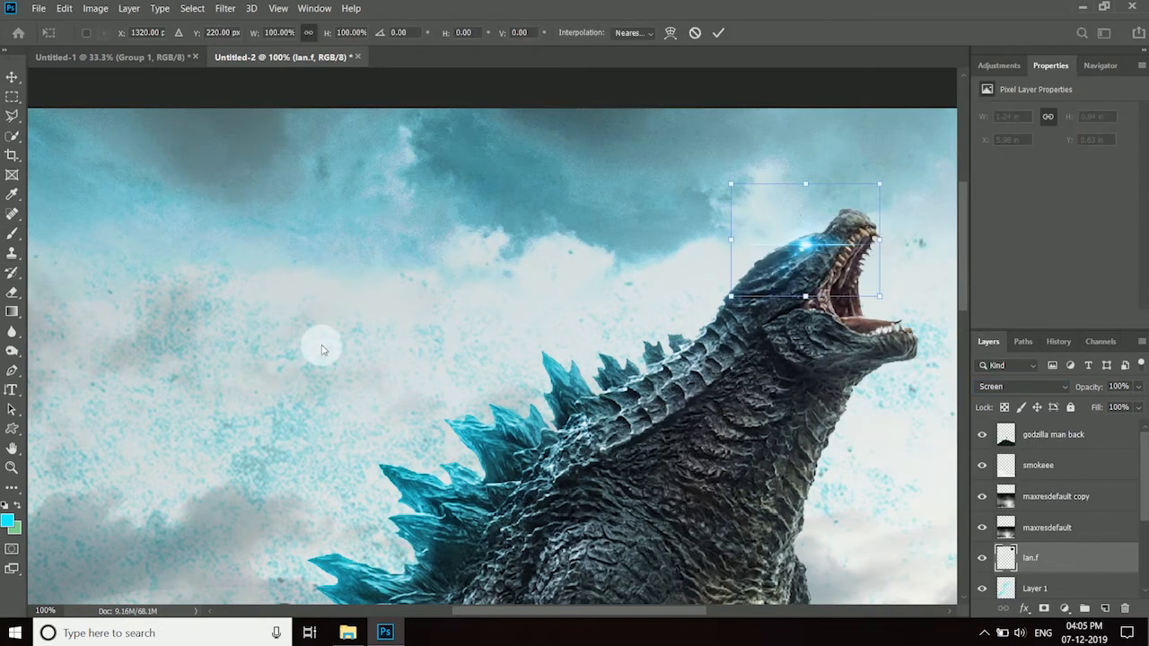
{"action": "left_click_drag", "start_coordinate": [875, 339], "coordinate": [909, 299]}
{"action": "left_click_drag", "start_coordinate": [713, 216], "coordinate": [717, 217]}
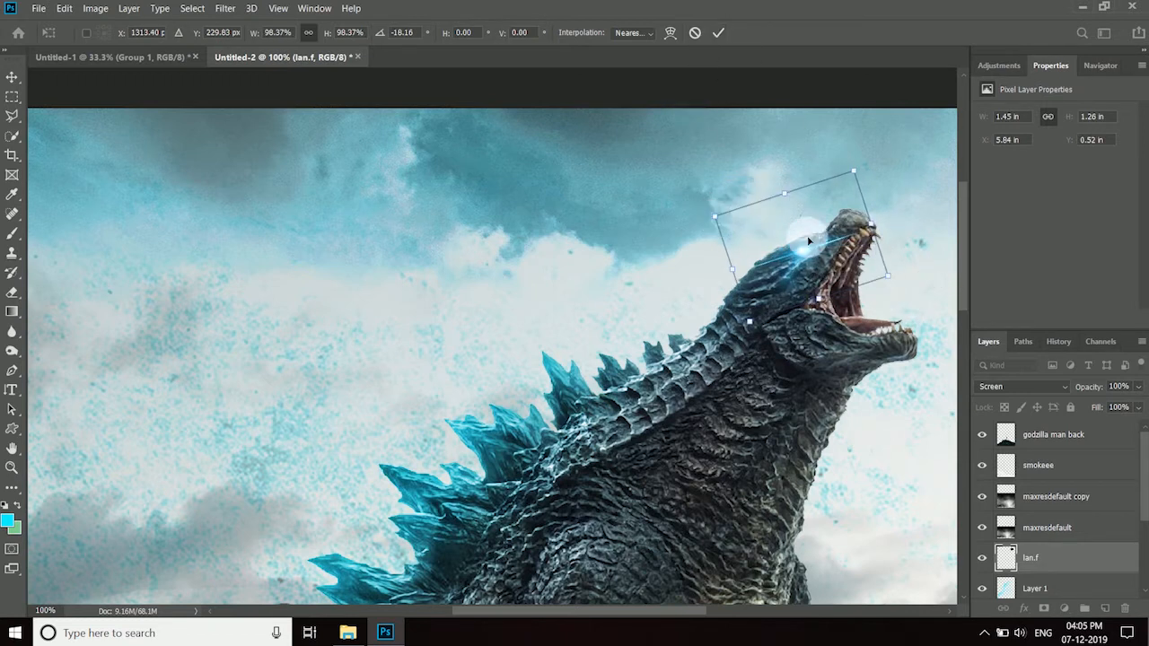
{"action": "left_click", "coordinate": [718, 32]}
- Apply a light Gaussian Blur to the eye flare
{"action": "left_click", "coordinate": [224, 8]}
{"action": "mouse_move", "coordinate": [269, 179]}
{"action": "left_click", "coordinate": [464, 234]}
{"action": "left_click_drag", "start_coordinate": [786, 150], "coordinate": [965, 183]}
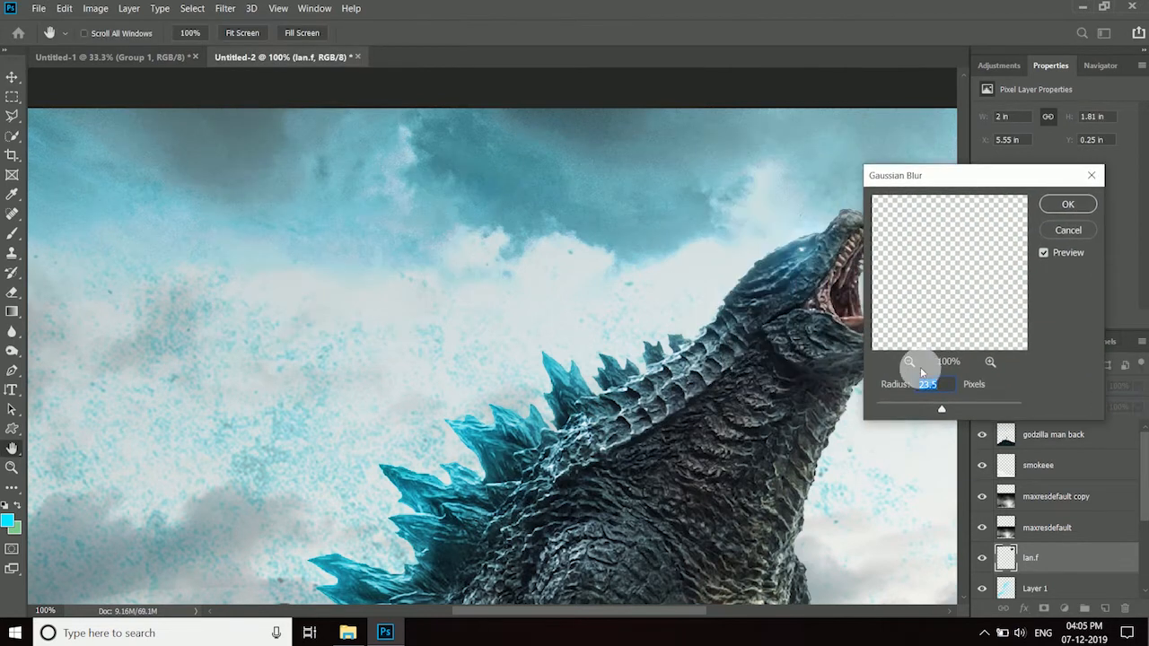
{"action": "left_click", "coordinate": [1054, 202]}
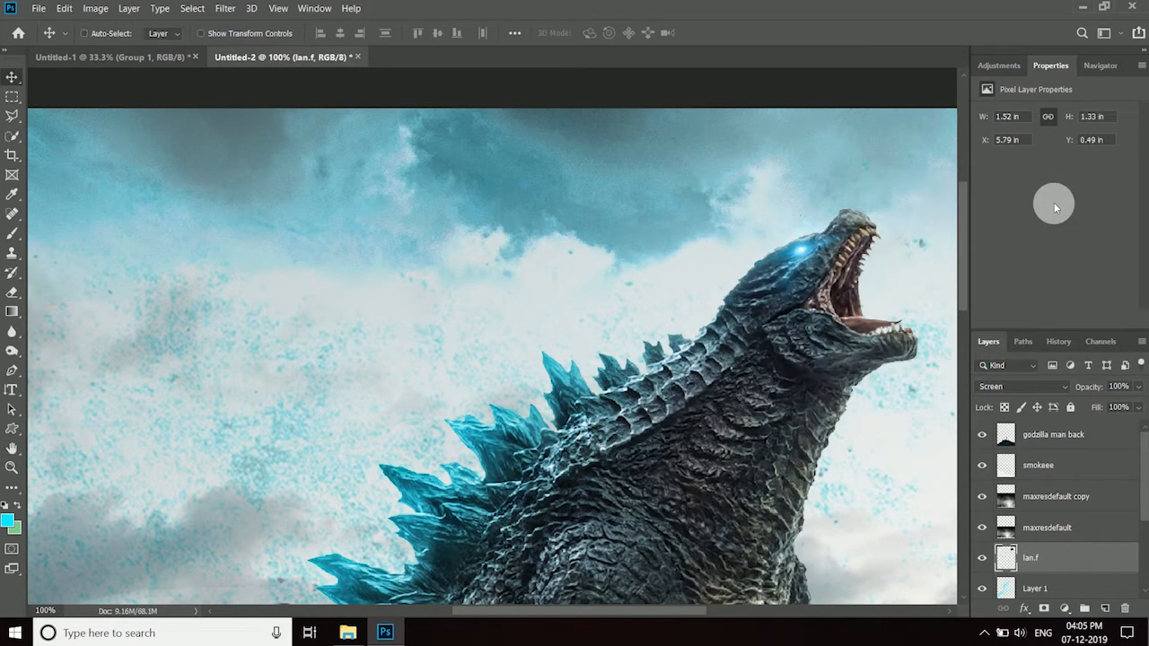
- Keep the flare layer in Screen mode and lower its opacity to about 78%
{"action": "key", "text": "ctrl+minus"}
{"action": "key", "text": "ctrl+minus"}
{"action": "key", "text": "ctrl+minus"}
{"action": "left_click", "coordinate": [1049, 389]}
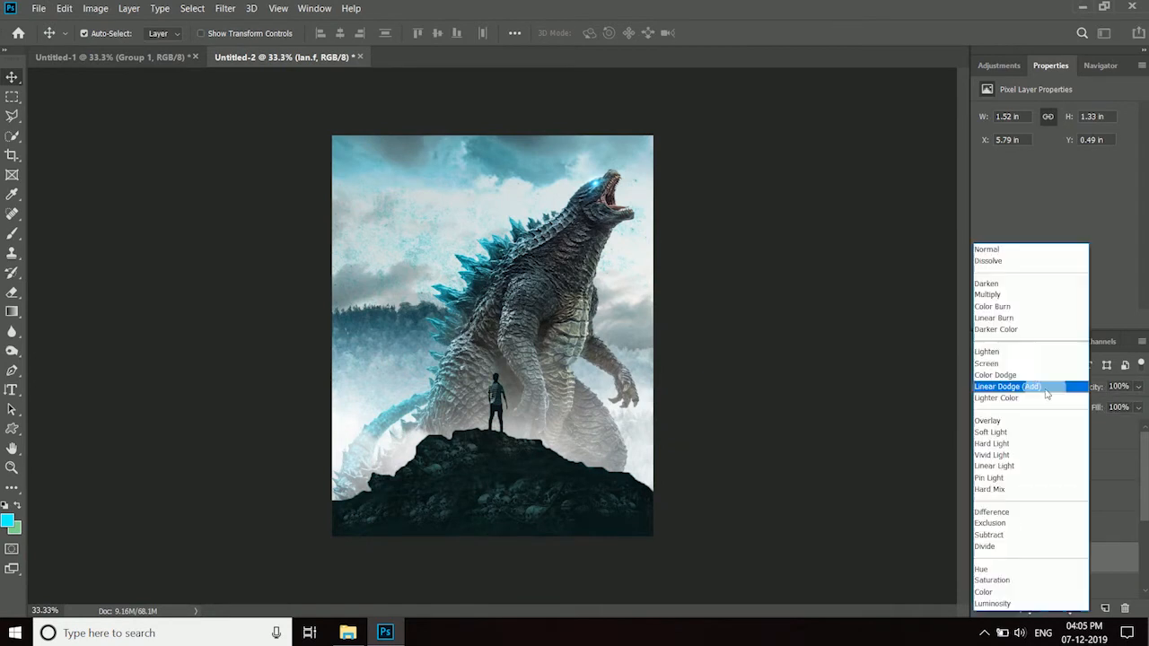
{"action": "left_click", "coordinate": [1013, 364]}
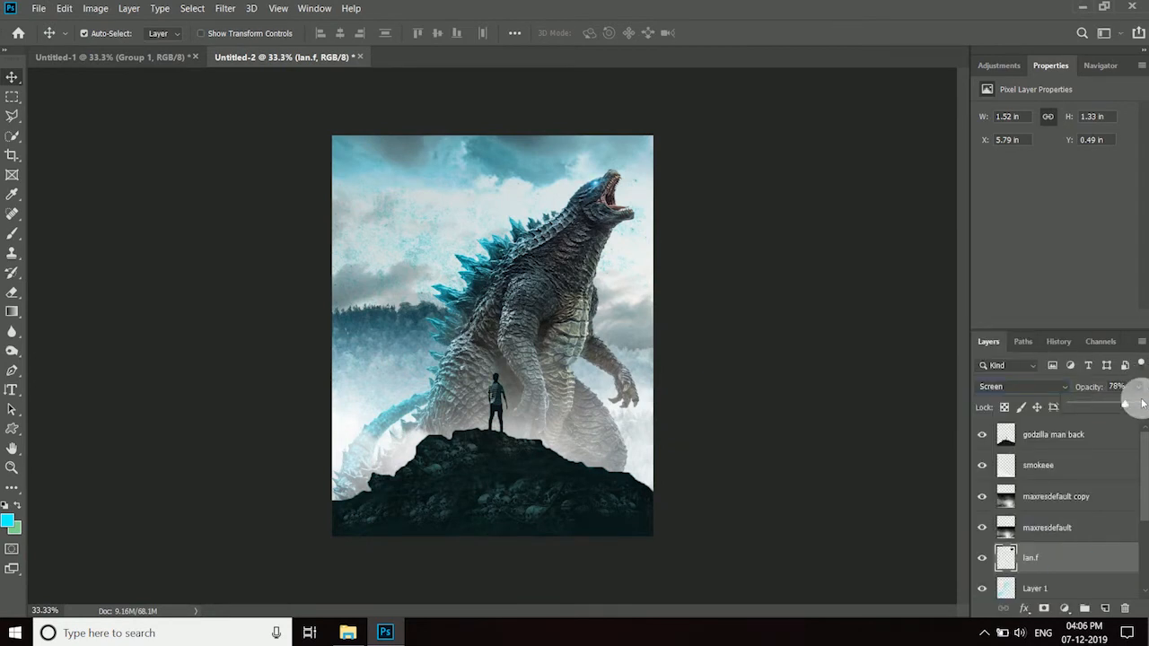
- On a new layer, make a beam-shaped pen selection from the creature's mouth past the canvas edge and fill it with cyan
{"action": "left_click", "coordinate": [1105, 609]}
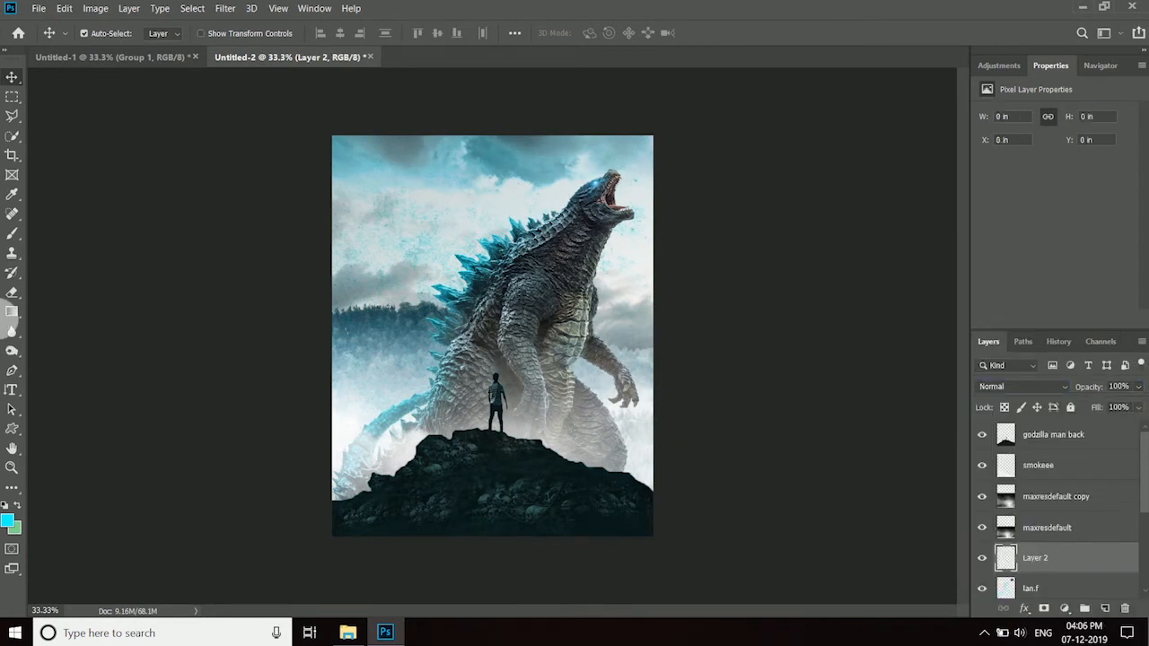
{"action": "left_click", "coordinate": [12, 370]}
{"action": "left_click", "coordinate": [605, 209]}
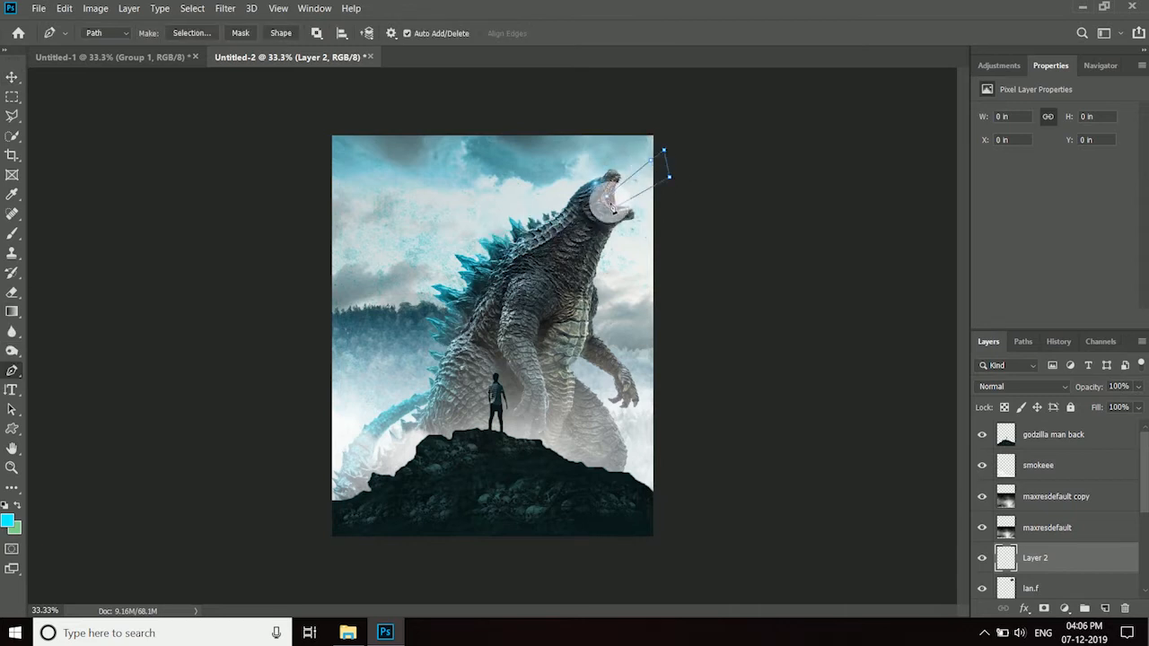
{"action": "right_click", "coordinate": [606, 195]}
{"action": "left_click", "coordinate": [692, 260]}
{"action": "key", "text": "Return"}
{"action": "left_click", "coordinate": [16, 505]}
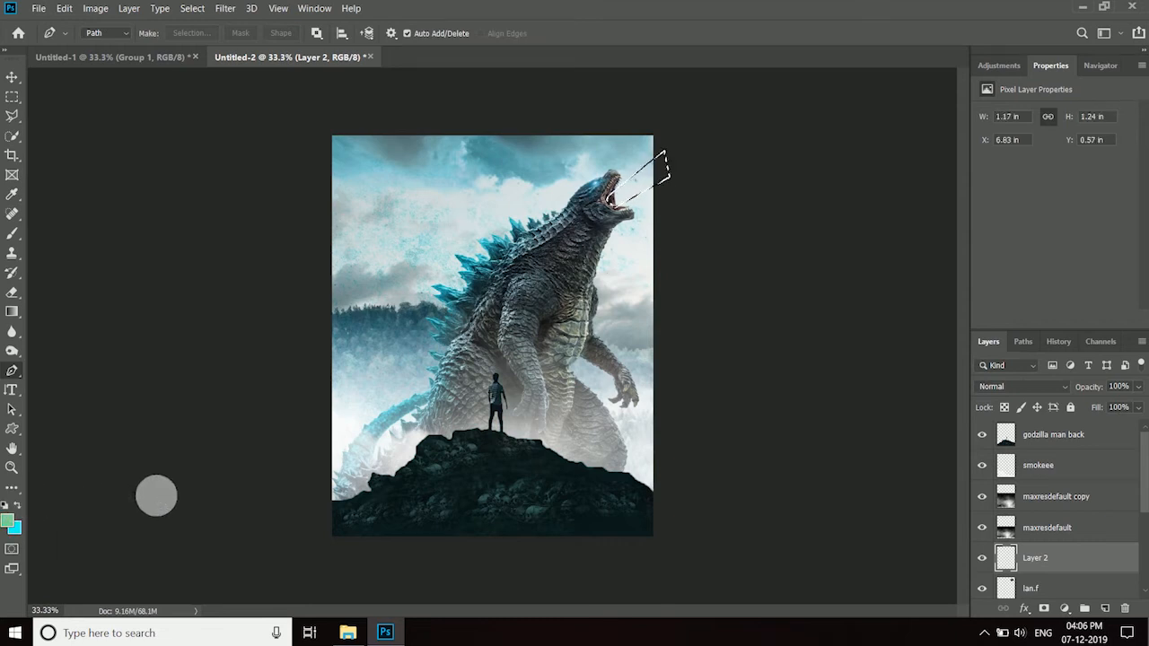
- Apply a Gaussian Blur with a radius of about 23.5 pixels to the cyan beam
{"action": "left_click", "coordinate": [226, 8]}
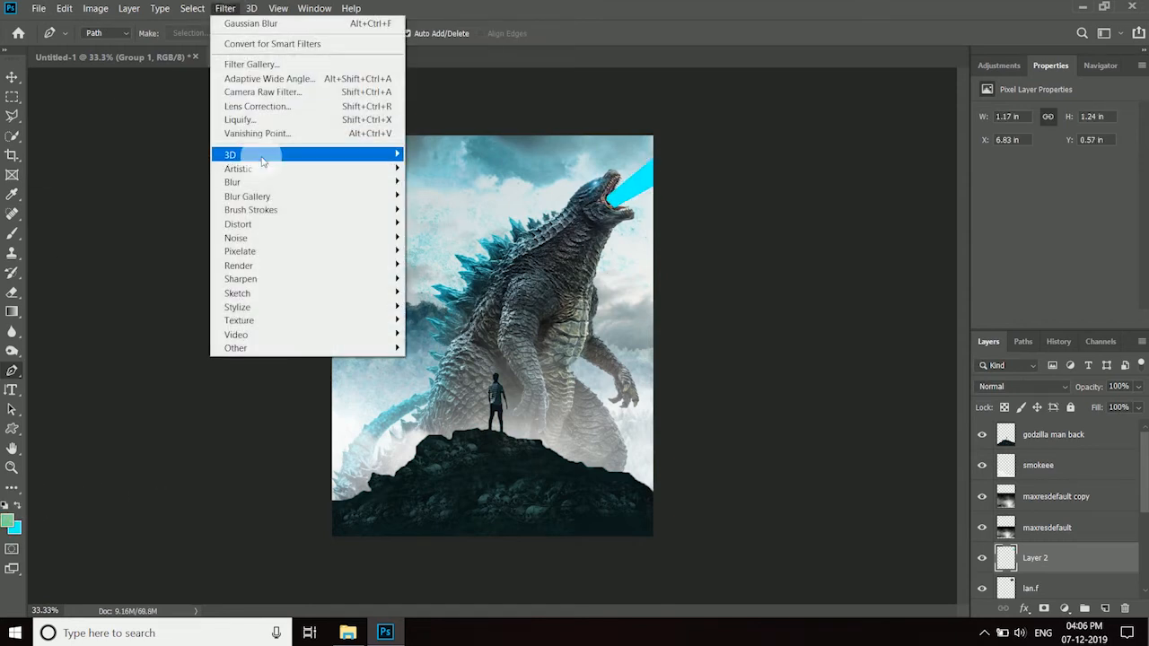
{"action": "mouse_move", "coordinate": [257, 180]}
{"action": "left_click", "coordinate": [465, 238]}
{"action": "mouse_move", "coordinate": [931, 407]}
{"action": "left_mouse_down"}
{"action": "mouse_move", "coordinate": [949, 405]}
{"action": "mouse_move", "coordinate": [940, 410]}
{"action": "left_mouse_up"}
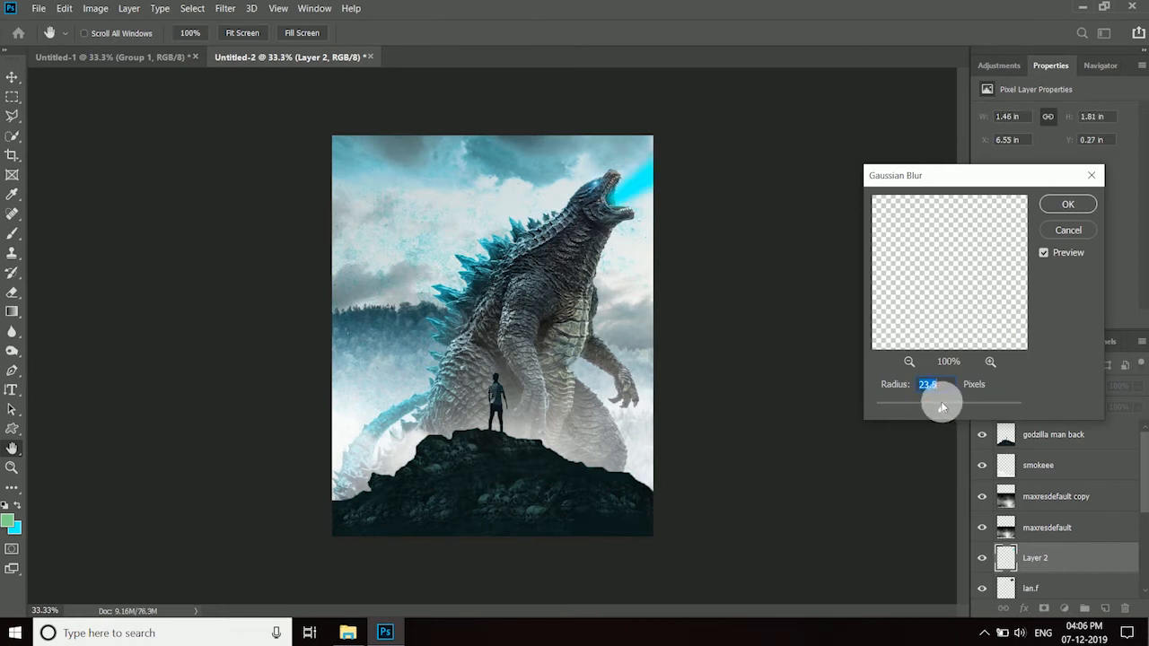
{"action": "left_click", "coordinate": [1068, 204]}
- Set the blurred beam's blend mode to Lighter Color and duplicate the beam layer twice
{"action": "left_click", "coordinate": [1017, 387]}
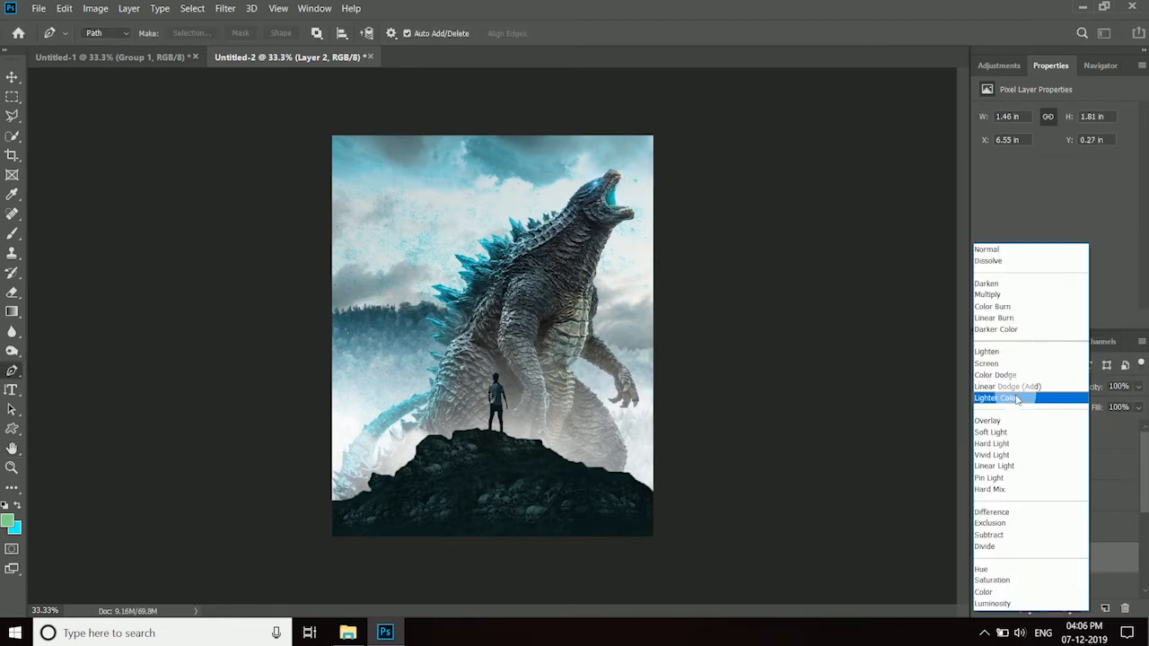
{"action": "left_click", "coordinate": [1011, 386]}
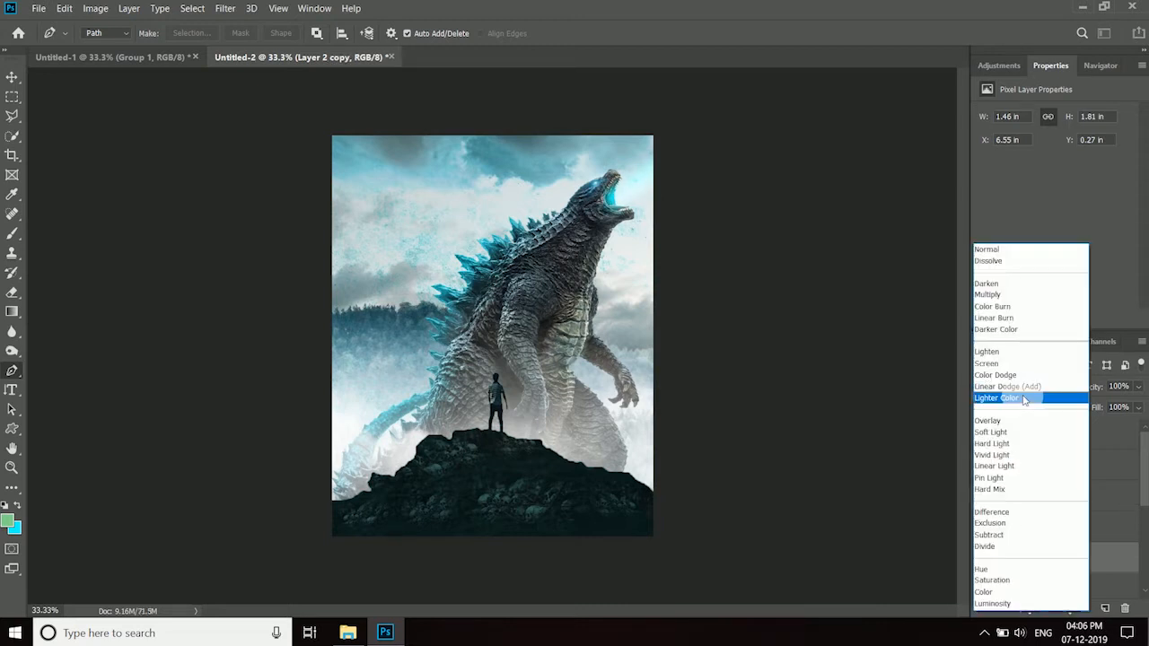
{"action": "left_click", "coordinate": [1023, 397]}
{"action": "key", "text": "ctrl+j"}
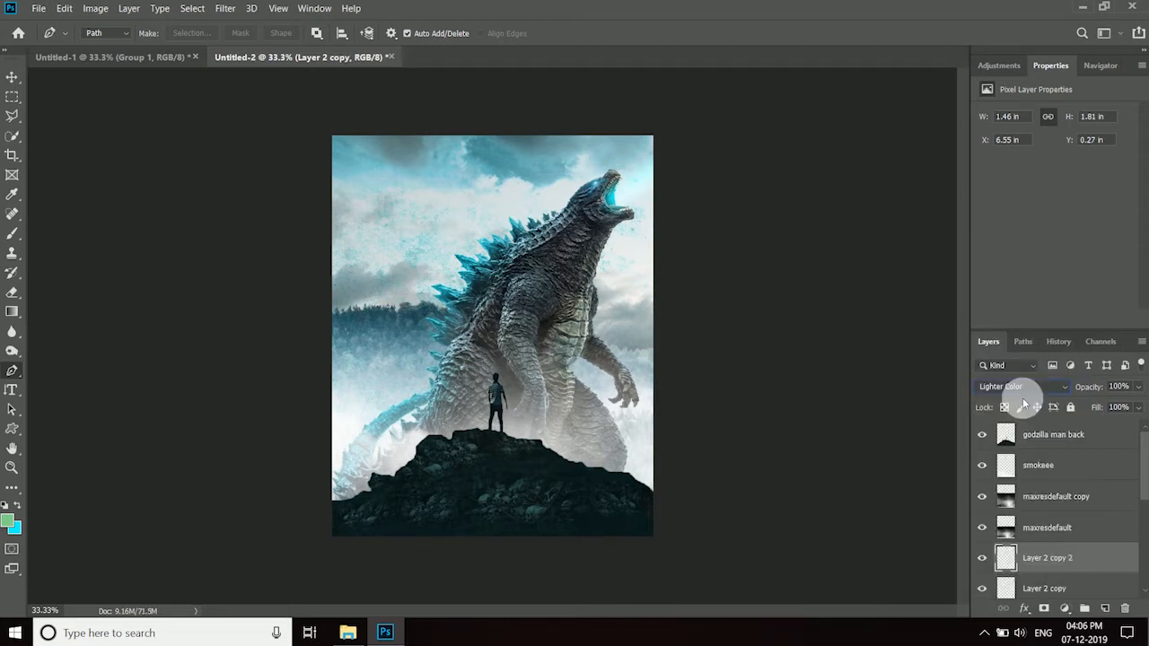
- Set the topmost beam copy's blend mode to Color and lower its fill to 75%
{"action": "left_click", "coordinate": [1059, 385]}
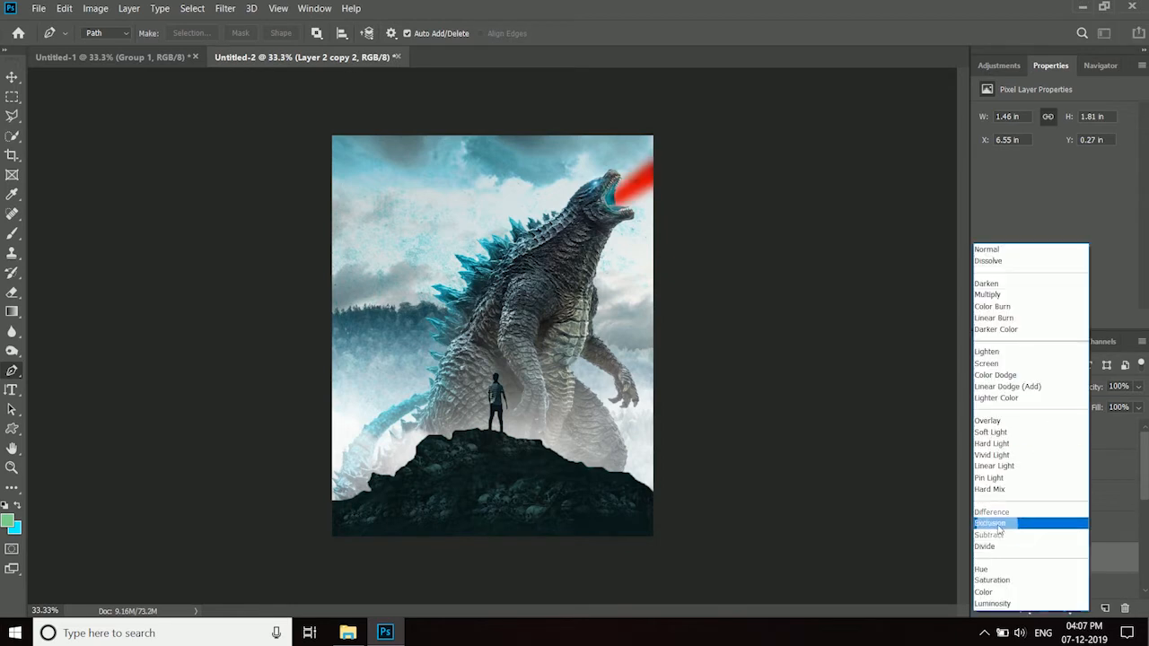
{"action": "left_click", "coordinate": [992, 589]}
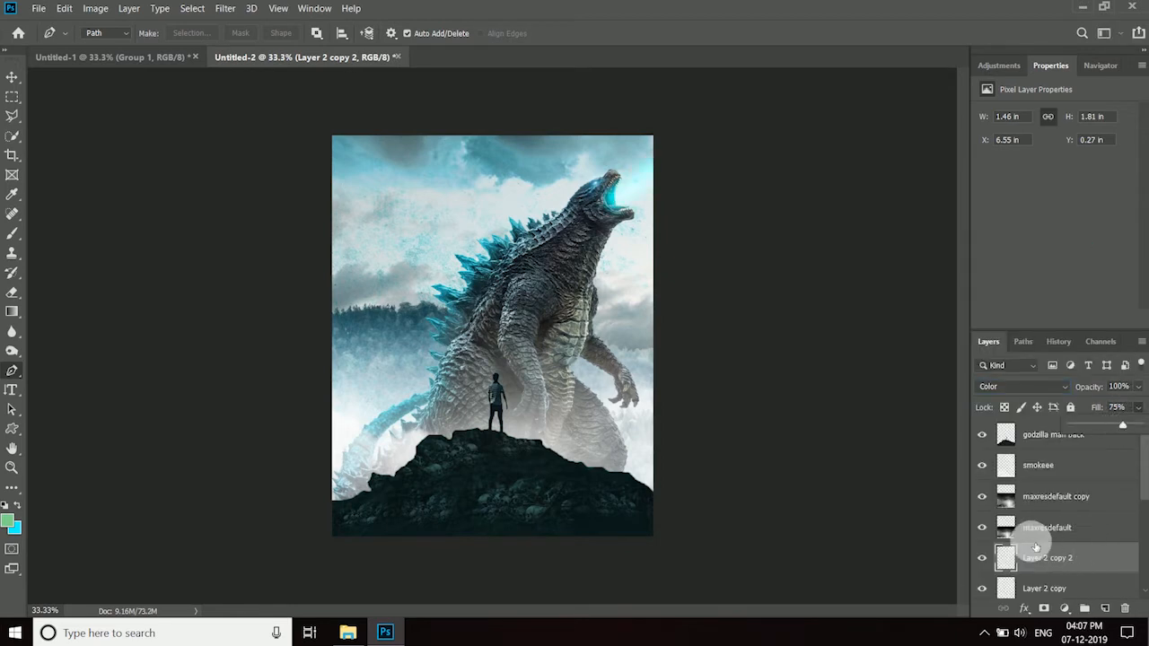
- Duplicate the lan.f flare layer, enlarge it to about 273%, rotate it about -12.6° and place it over the creature's open mouth
{"action": "scroll", "coordinate": [1104, 521], "scroll_direction": "down", "scroll_amount": 3}
{"action": "left_click", "coordinate": [1085, 542]}
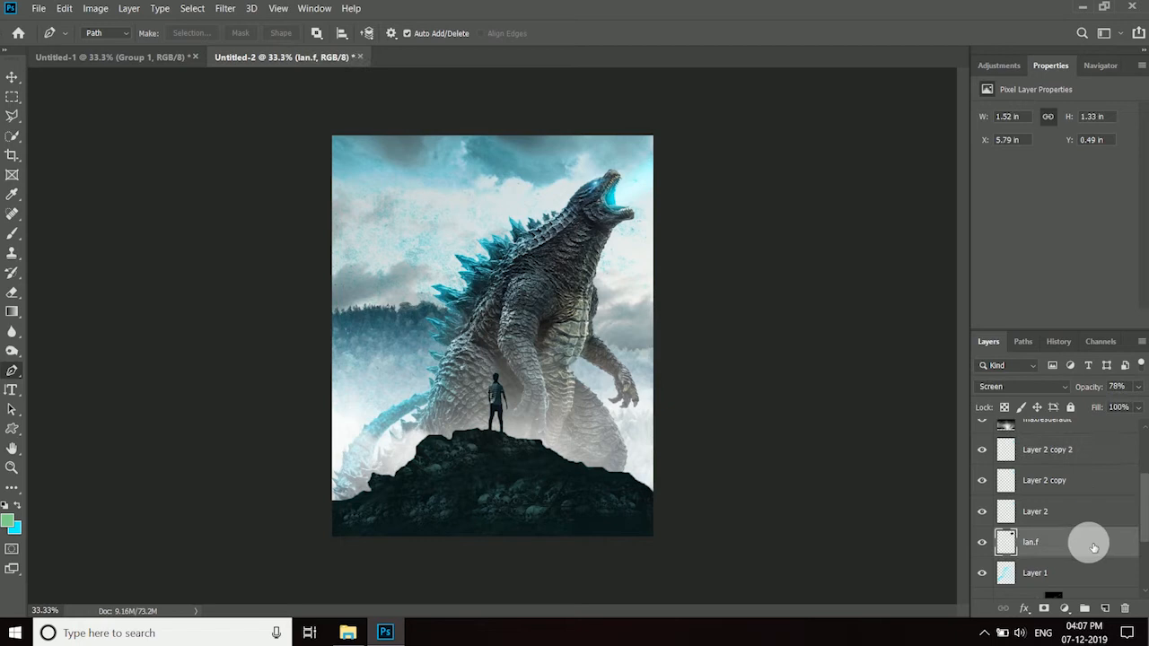
{"action": "key", "text": "ctrl+t"}
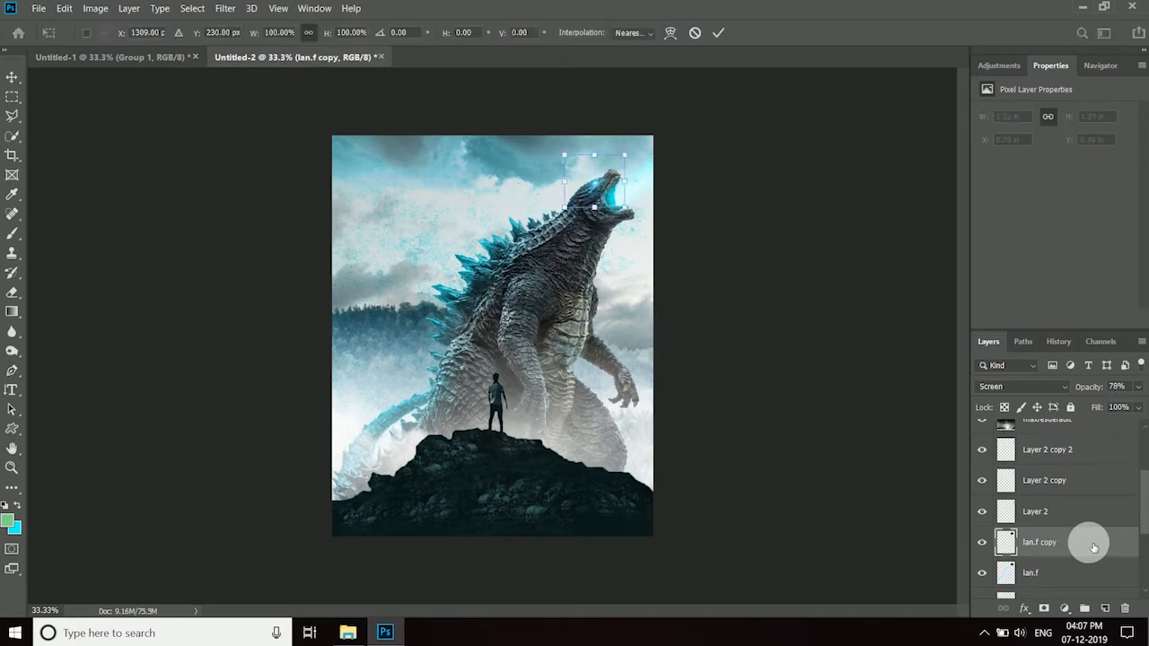
{"action": "left_click_drag", "start_coordinate": [629, 215], "coordinate": [774, 244]}
{"action": "left_click_drag", "start_coordinate": [692, 264], "coordinate": [654, 219]}
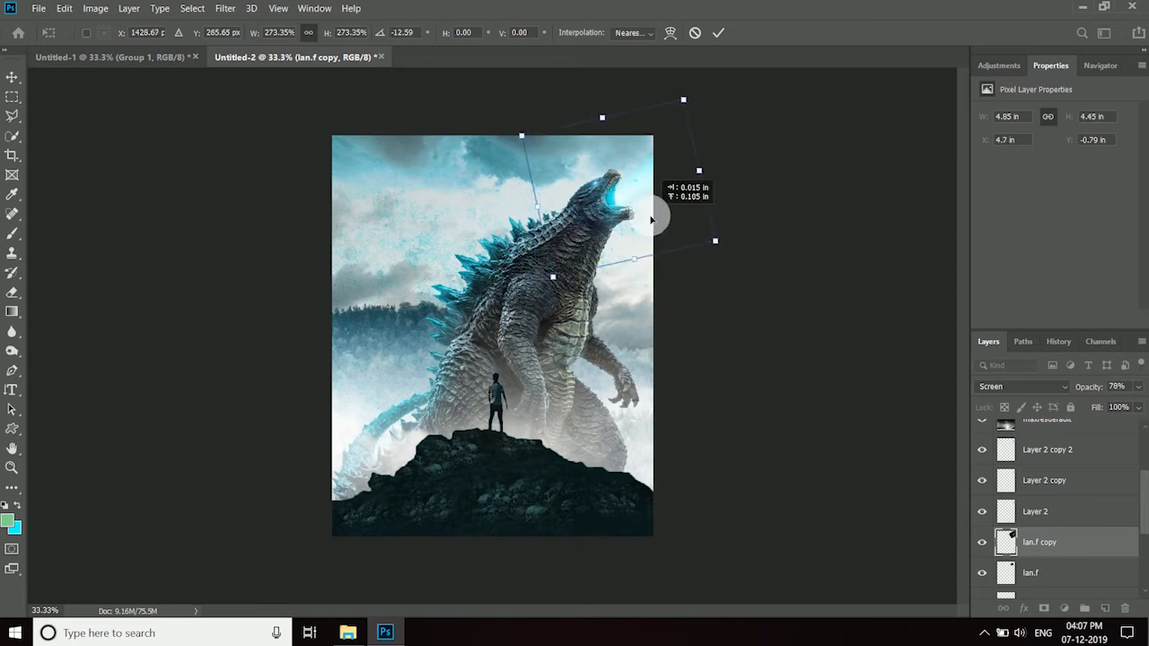
{"action": "left_click", "coordinate": [721, 33]}
- Raise the enlarged flare's opacity to 100% and shift it slightly left toward the creature's mouth
{"action": "key", "text": "p"}
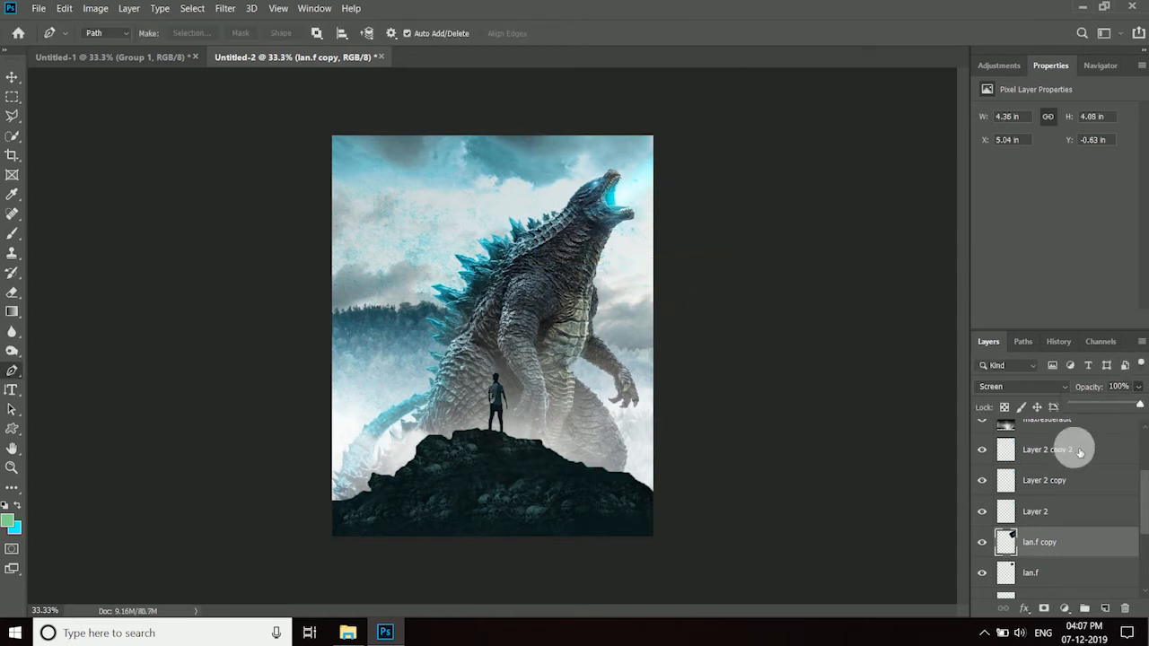
{"action": "key", "text": "ctrl+t"}
{"action": "left_click_drag", "start_coordinate": [612, 221], "coordinate": [608, 223]}
{"action": "left_click", "coordinate": [720, 33]}
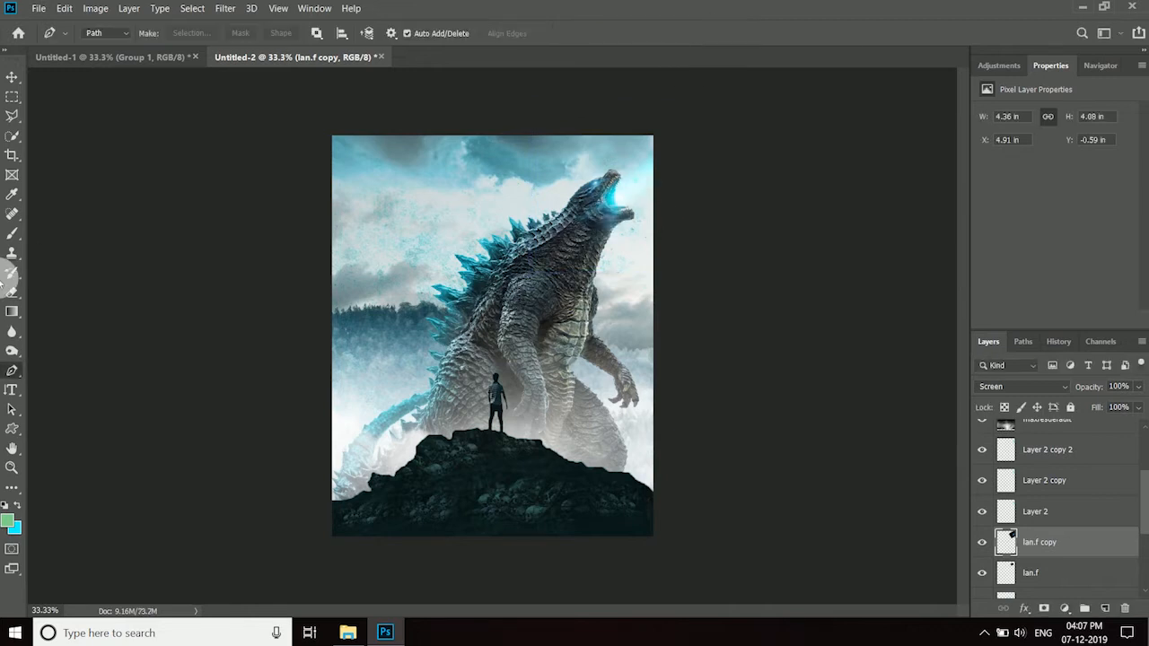
- Soften the enlarged flare around the mouth with an 800-pixel Eraser at 21% opacity
{"action": "left_click", "coordinate": [14, 300]}
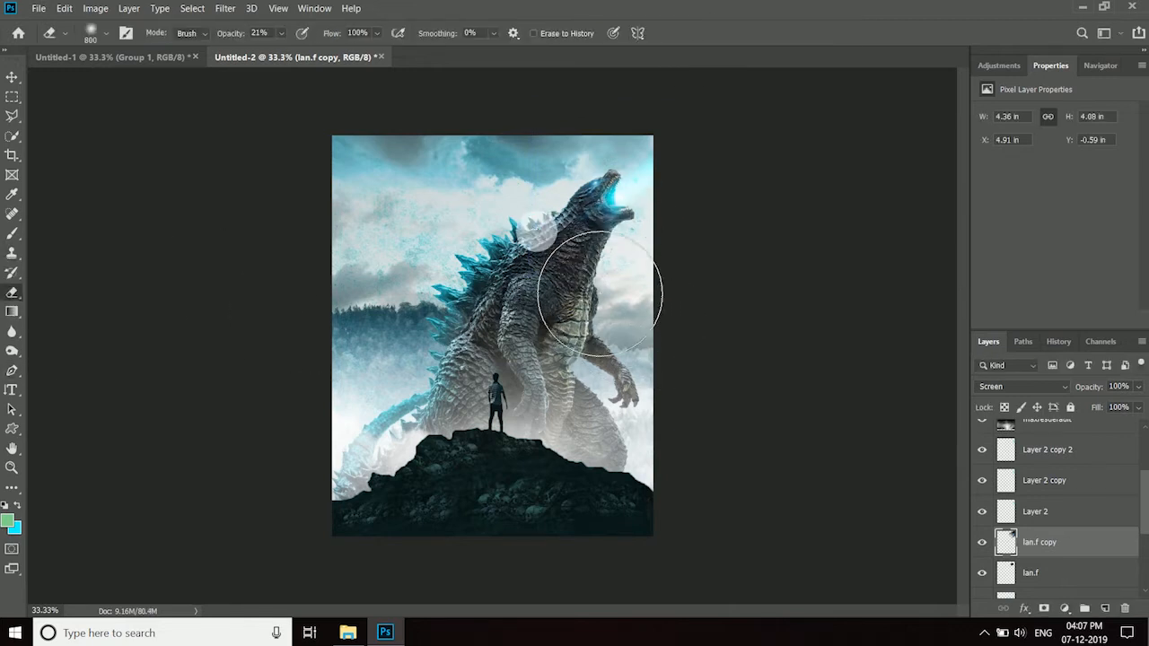
{"action": "key", "text": "v"}
- Duplicate the Godzilla bg layer to the top of the layer stack and apply a strong blur to the copy
{"action": "scroll", "coordinate": [1077, 539], "scroll_direction": "down", "scroll_amount": 3}
{"action": "left_click", "coordinate": [1071, 563]}
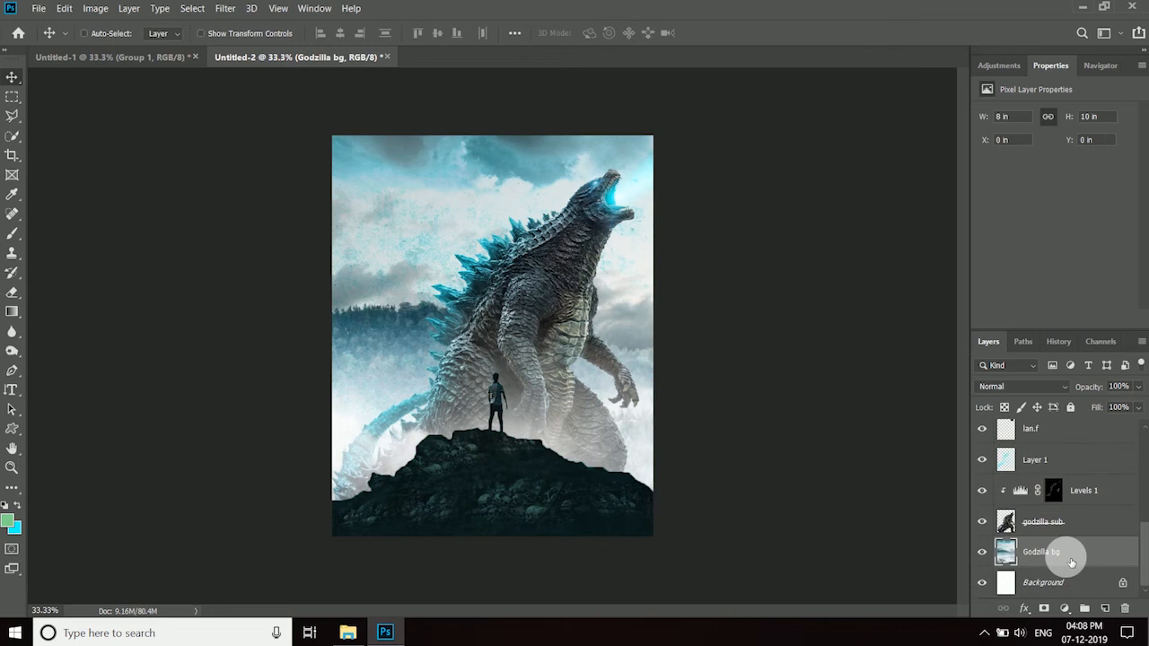
{"action": "left_click_drag", "start_coordinate": [1071, 562], "coordinate": [1062, 435]}
{"action": "left_click", "coordinate": [231, 8]}
{"action": "mouse_move", "coordinate": [296, 171]}
{"action": "left_click", "coordinate": [449, 260]}
{"action": "left_click", "coordinate": [998, 406]}
{"action": "left_click", "coordinate": [1005, 408]}
{"action": "left_click", "coordinate": [1068, 205]}
- Set the blurred background copy's blend mode to Color and reduce its opacity to 23%
{"action": "left_click", "coordinate": [1032, 387]}
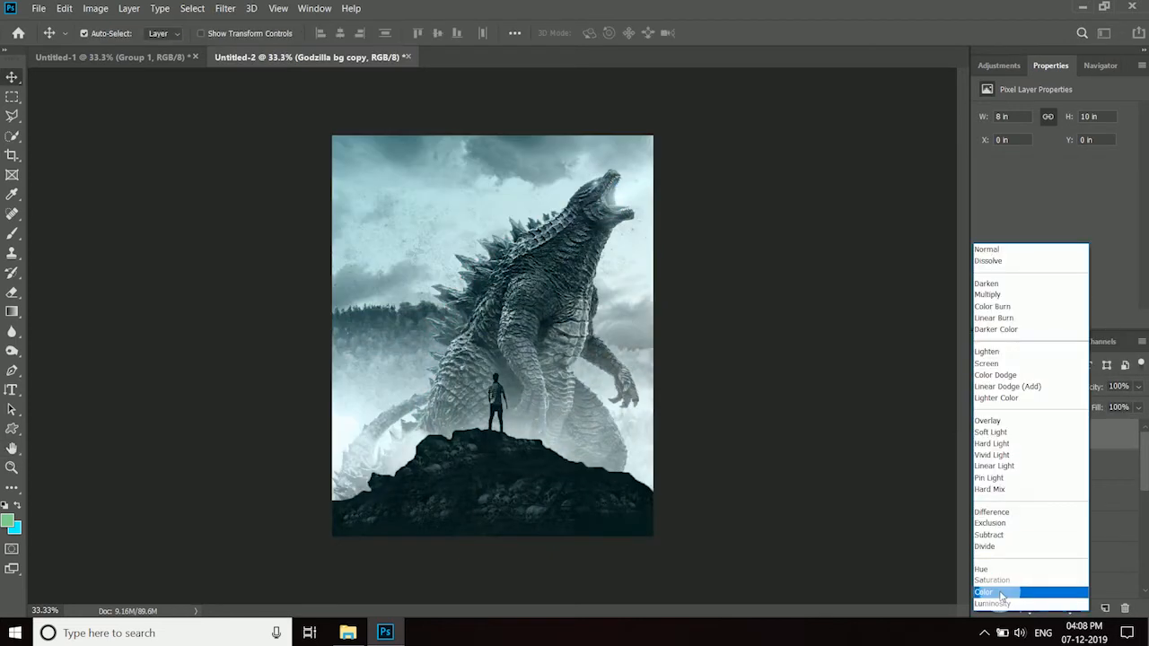
{"action": "left_click", "coordinate": [988, 591]}
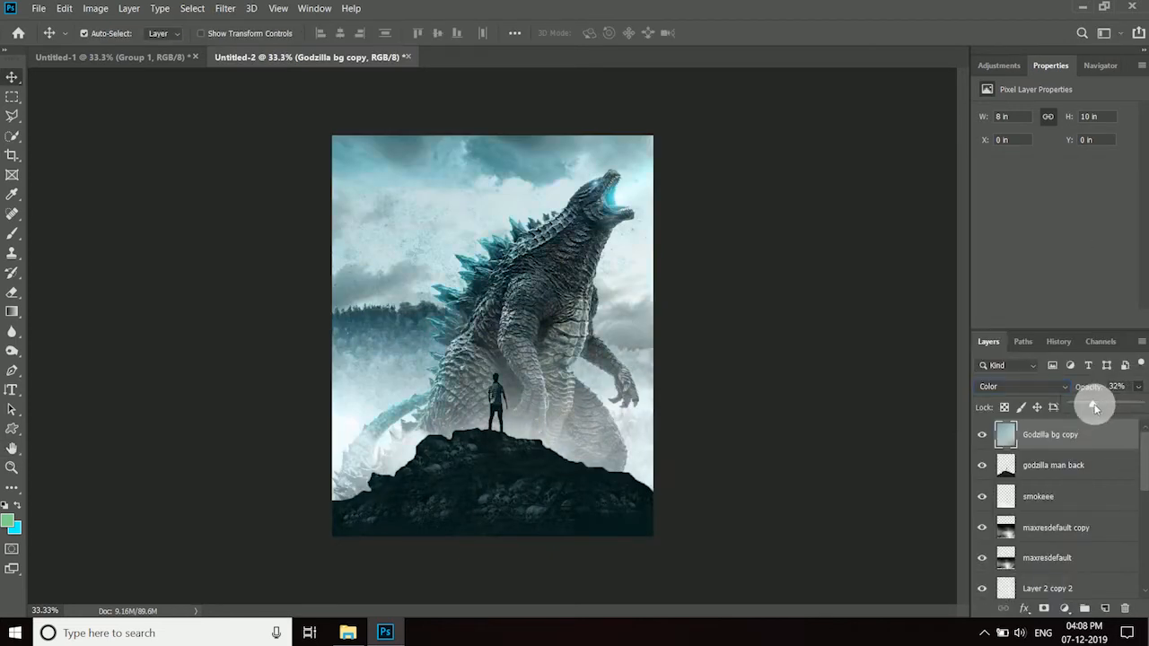
- Mask the blurred background copy with the outline of the godzilla sub layer and set its opacity to 22%
{"action": "scroll", "coordinate": [1123, 443], "scroll_direction": "down", "scroll_amount": 8}
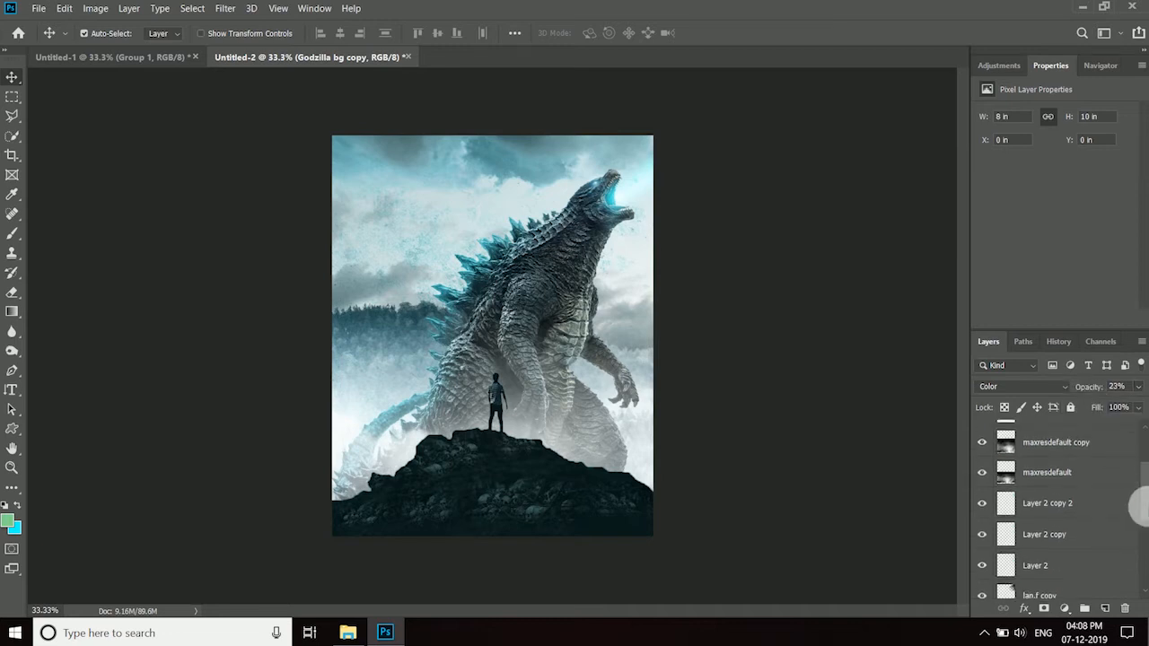
{"action": "scroll", "coordinate": [1037, 548], "scroll_direction": "up", "scroll_amount": 5}
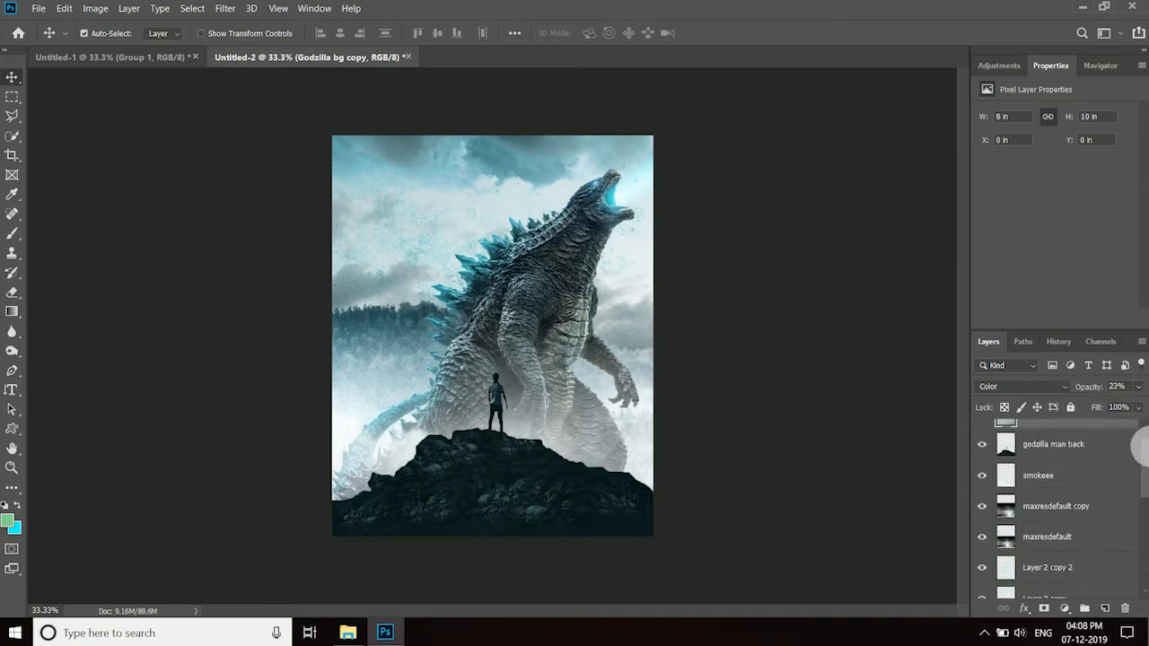
{"action": "left_click_drag", "start_coordinate": [1148, 514], "coordinate": [1145, 410]}
{"action": "left_click", "coordinate": [1005, 576], "text": "ctrl"}
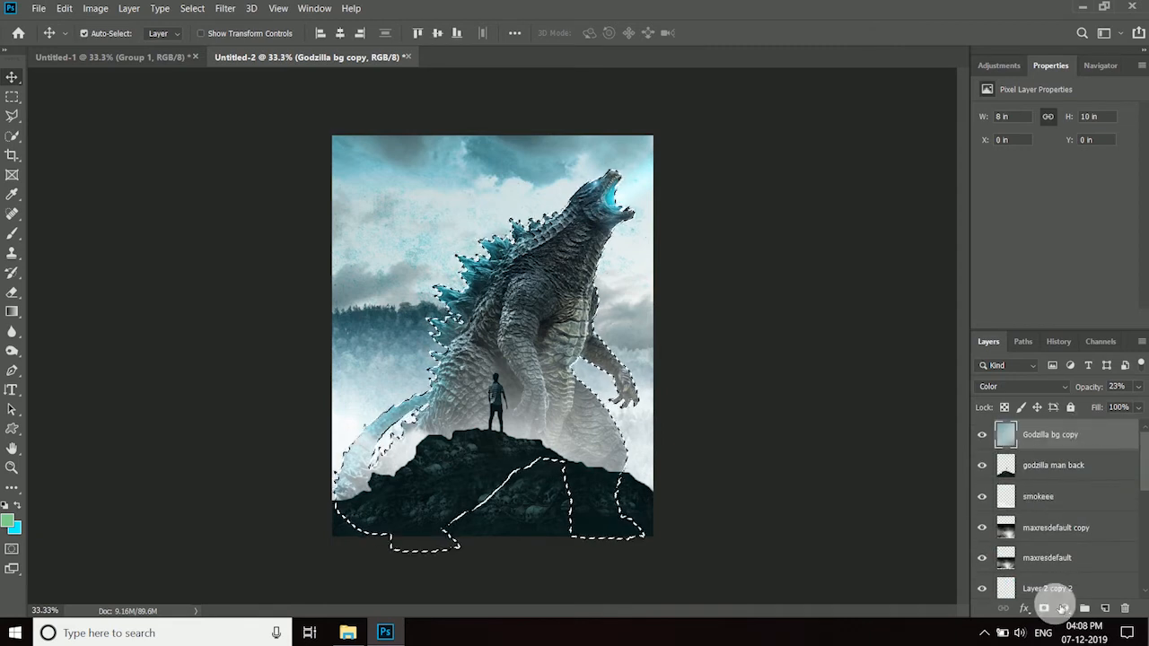
{"action": "left_click", "coordinate": [1044, 609]}
{"action": "left_click", "coordinate": [1005, 435]}
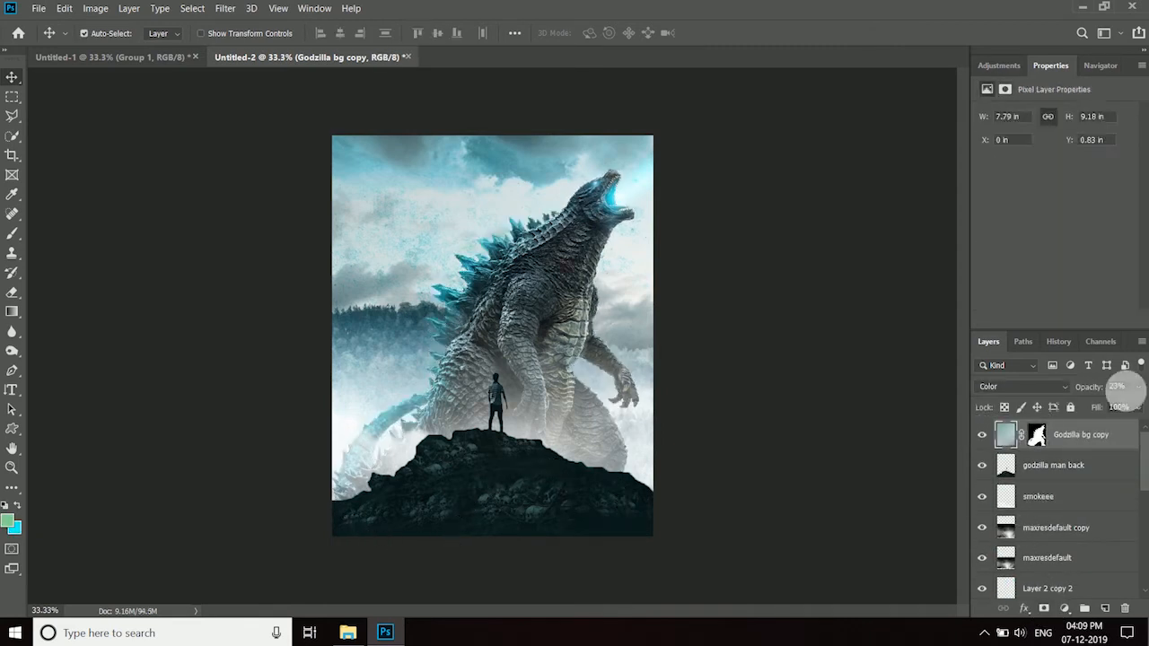
{"action": "mouse_move", "coordinate": [1110, 410]}
{"action": "left_mouse_down"}
{"action": "mouse_move", "coordinate": [1041, 399]}
{"action": "mouse_move", "coordinate": [984, 431]}
{"action": "mouse_move", "coordinate": [1120, 415]}
{"action": "mouse_move", "coordinate": [1097, 407]}
{"action": "left_mouse_up"}
{"action": "left_click", "coordinate": [988, 429]}
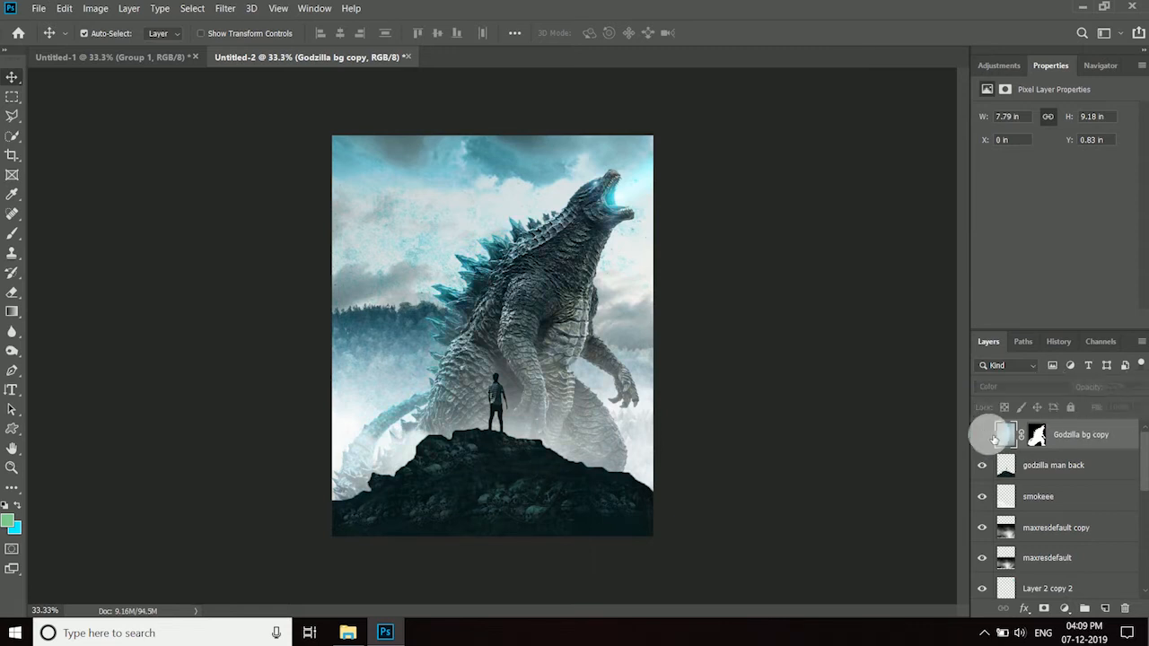
- Duplicate the masked background copy, set the duplicate to Overlay and compare the image with and without it
{"action": "key", "text": "ctrl+j"}
{"action": "left_click", "coordinate": [1062, 390]}
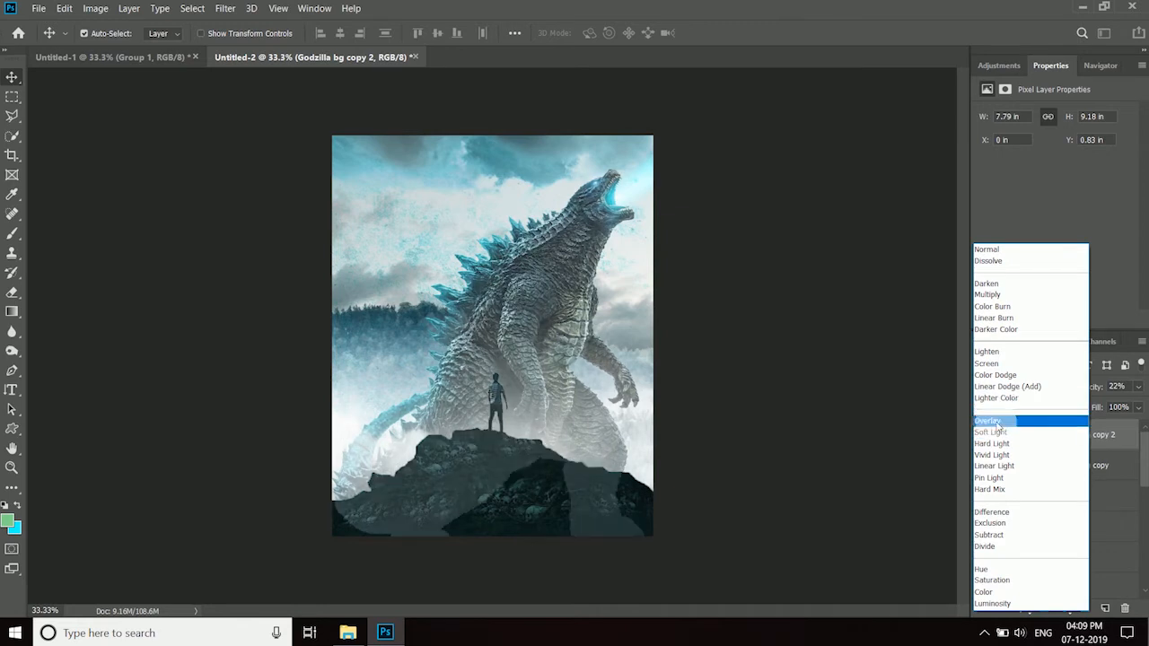
{"action": "left_click", "coordinate": [1003, 420]}
{"action": "left_click", "coordinate": [983, 435]}
{"action": "left_click", "coordinate": [983, 435]}
{"action": "left_click", "coordinate": [983, 435]}
{"action": "left_click", "coordinate": [983, 435]}
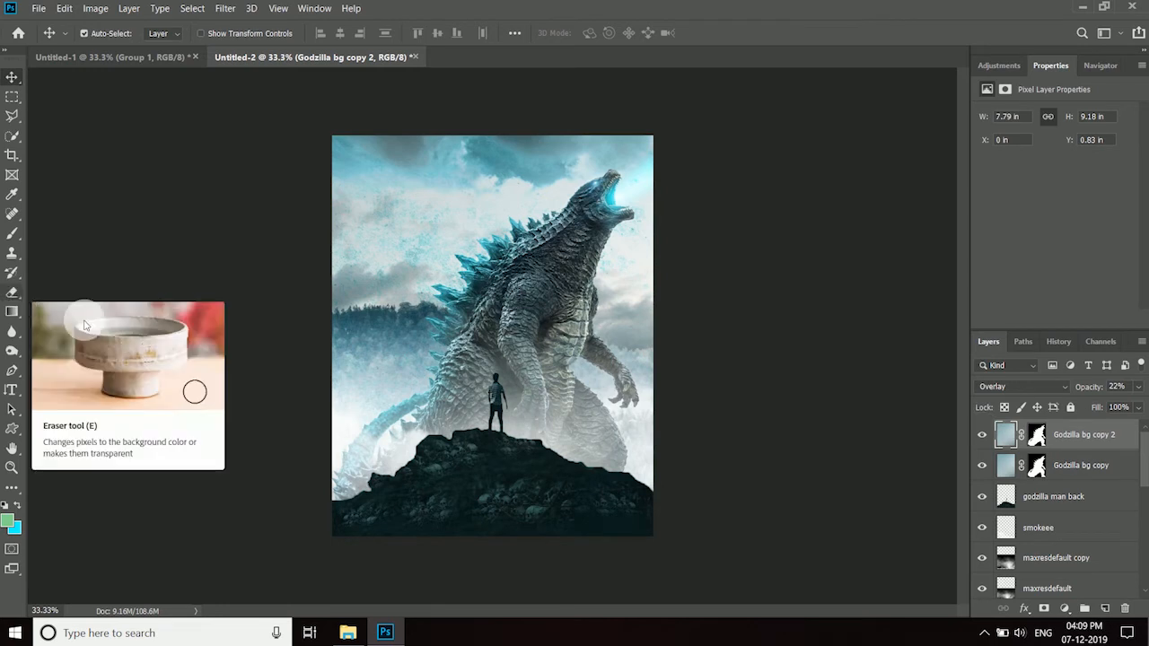
- Fade the lower part of both blurred copies' masks with a linear foreground-to-transparent gradient at 100% opacity
{"action": "left_click", "coordinate": [11, 307]}
{"action": "left_click", "coordinate": [136, 34]}
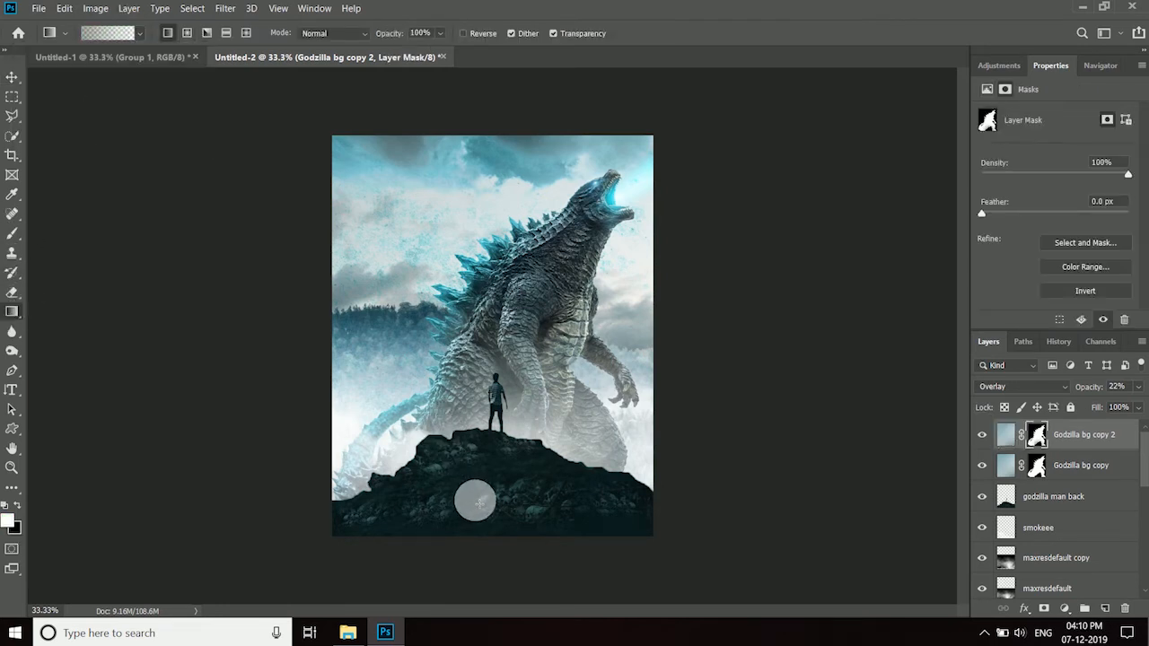
{"action": "left_click_drag", "start_coordinate": [488, 526], "coordinate": [488, 382]}
{"action": "left_click", "coordinate": [1038, 463]}
{"action": "left_click_drag", "start_coordinate": [527, 547], "coordinate": [523, 359]}
- Add a layer mask to godzilla sub and fade the creature's lower body with a gradient running up from below the canvas
{"action": "left_click_drag", "start_coordinate": [1145, 474], "coordinate": [1138, 579]}
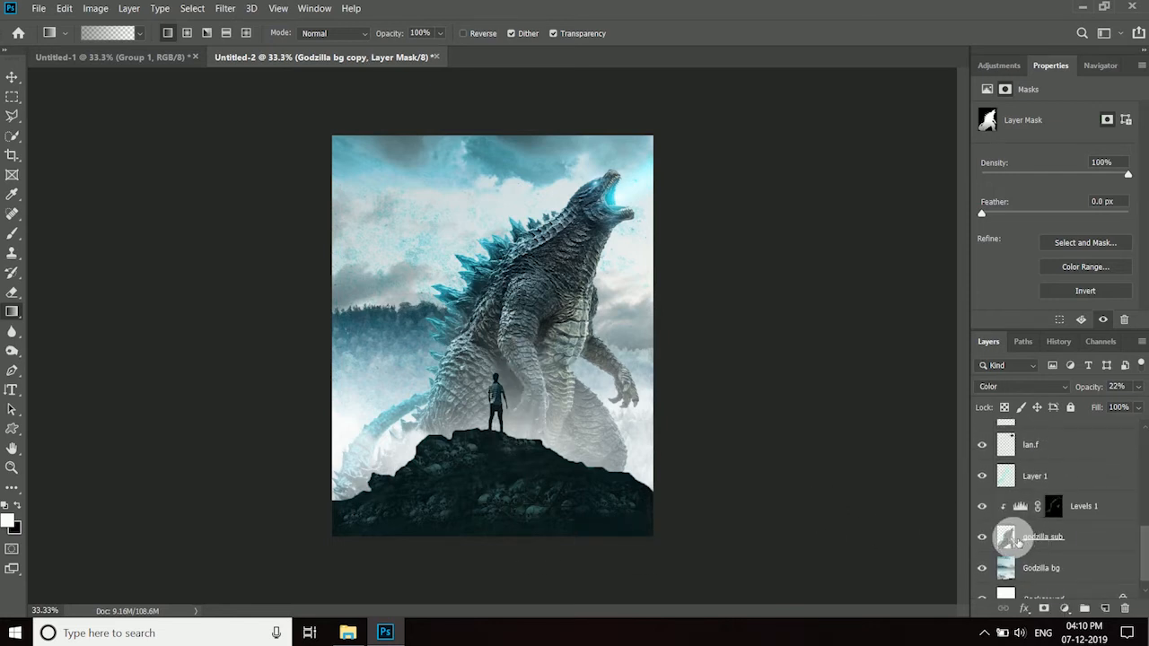
{"action": "left_click", "coordinate": [1020, 541]}
{"action": "left_click", "coordinate": [1045, 609]}
{"action": "left_click_drag", "start_coordinate": [451, 492], "coordinate": [454, 364]}
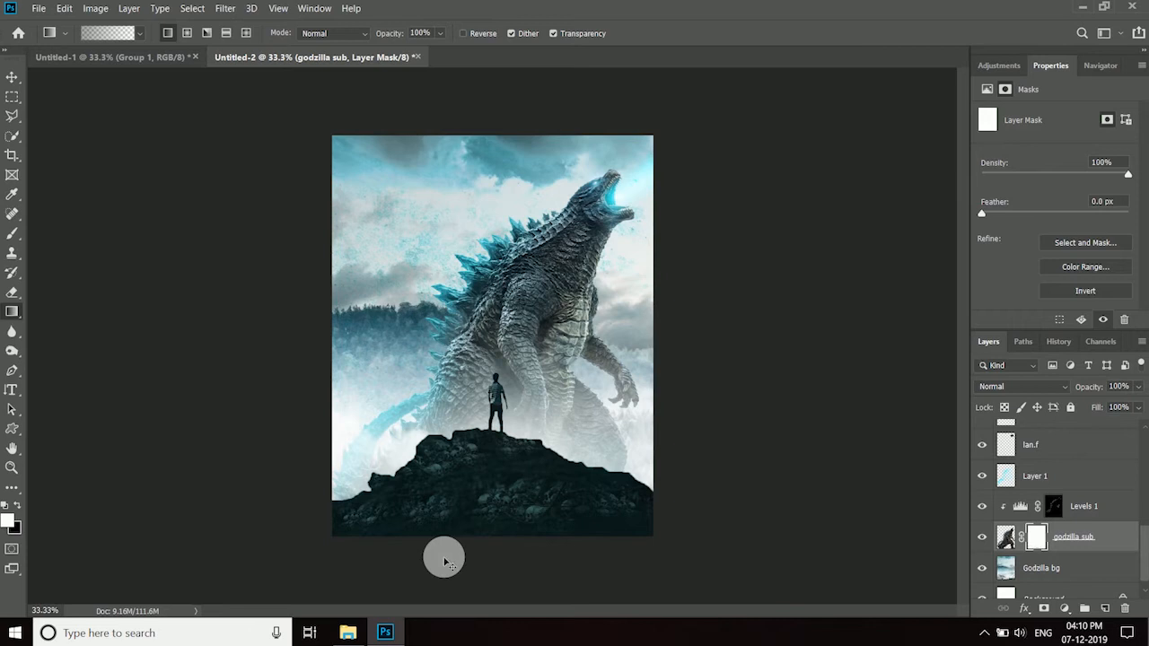
{"action": "key", "text": "ctrl+z"}
{"action": "left_click_drag", "start_coordinate": [454, 569], "coordinate": [440, 379]}
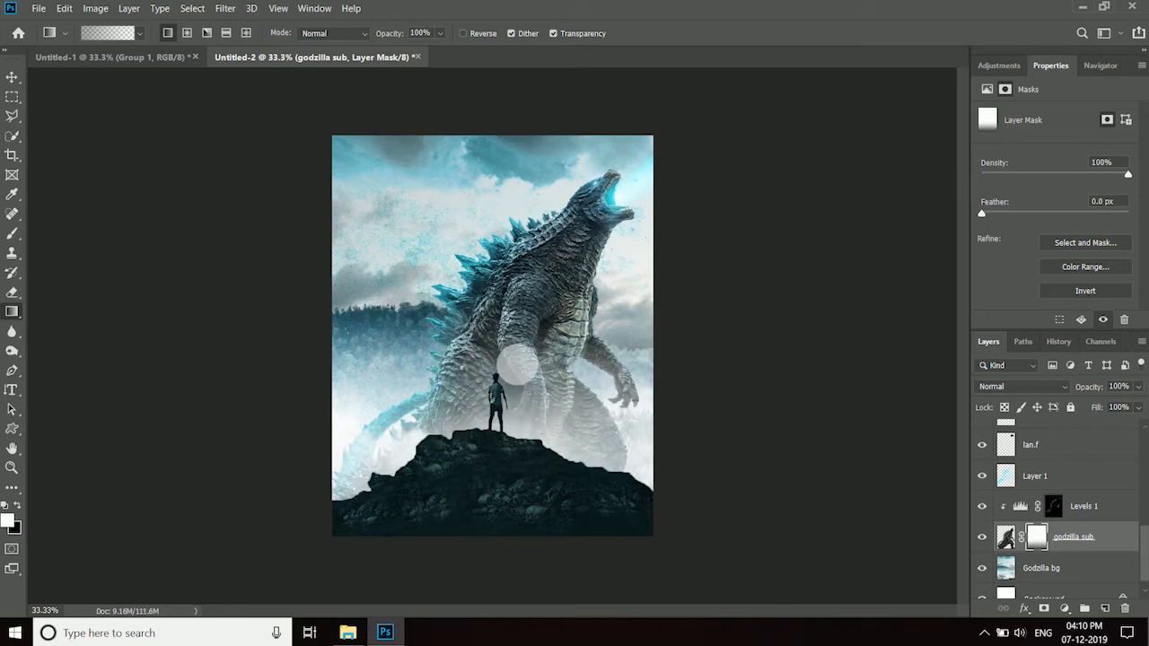
- Duplicate the Overlay background copy at the top of the stack and delete the duplicate's layer mask
{"action": "left_click_drag", "start_coordinate": [1144, 543], "coordinate": [1145, 416]}
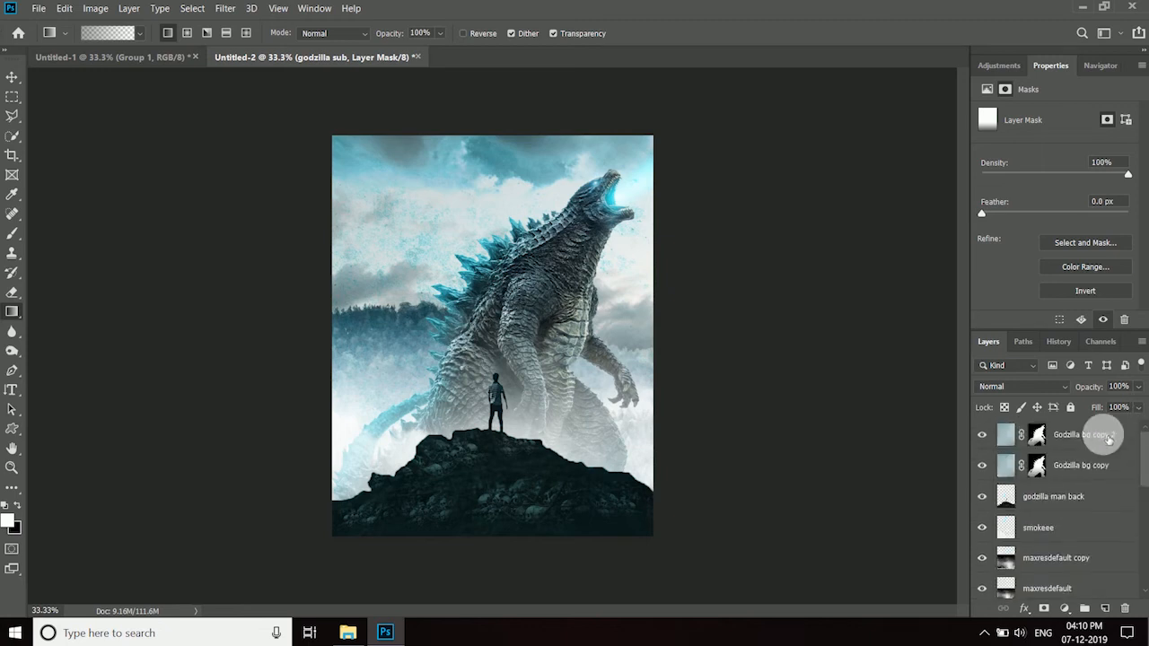
{"action": "left_click", "coordinate": [1116, 443]}
{"action": "key", "text": "ctrl+j"}
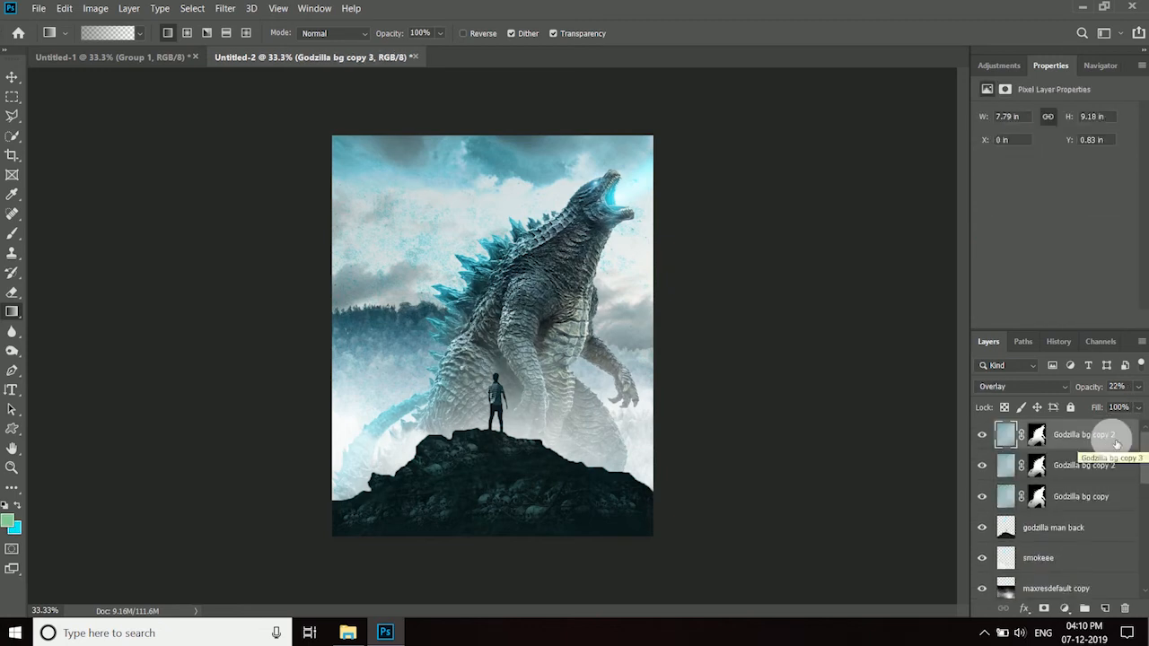
{"action": "right_click", "coordinate": [1037, 438]}
{"action": "left_click", "coordinate": [1055, 470]}
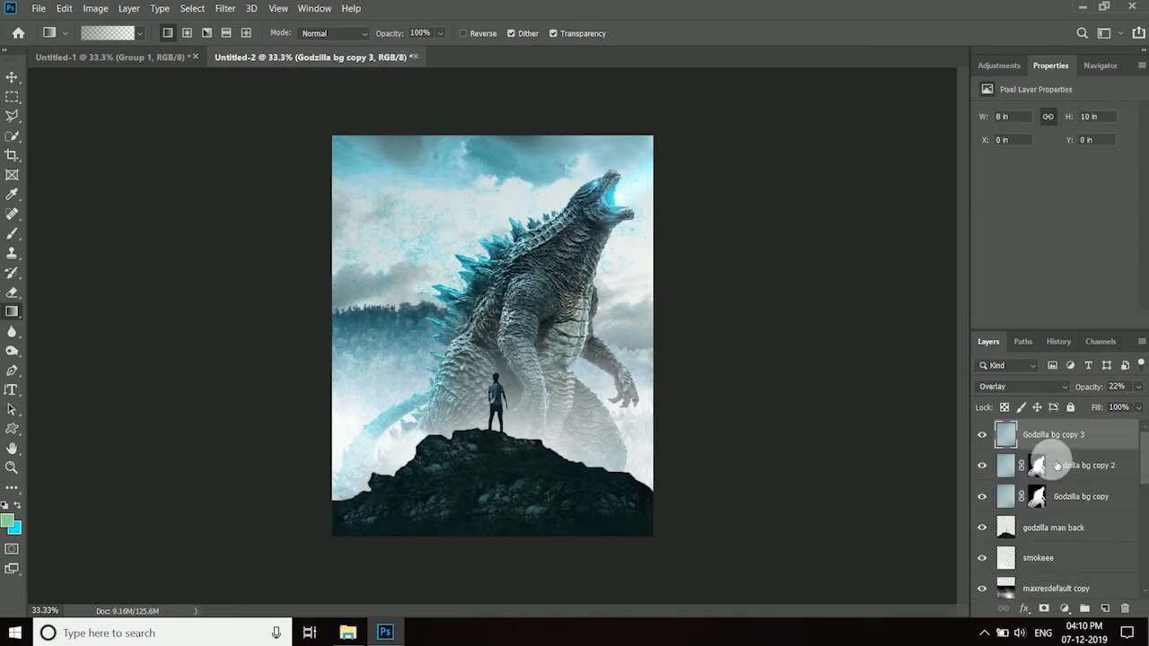
- Lower the unmasked background copy's opacity to 10% and set its blend mode to Soft Light
{"action": "left_click", "coordinate": [983, 436]}
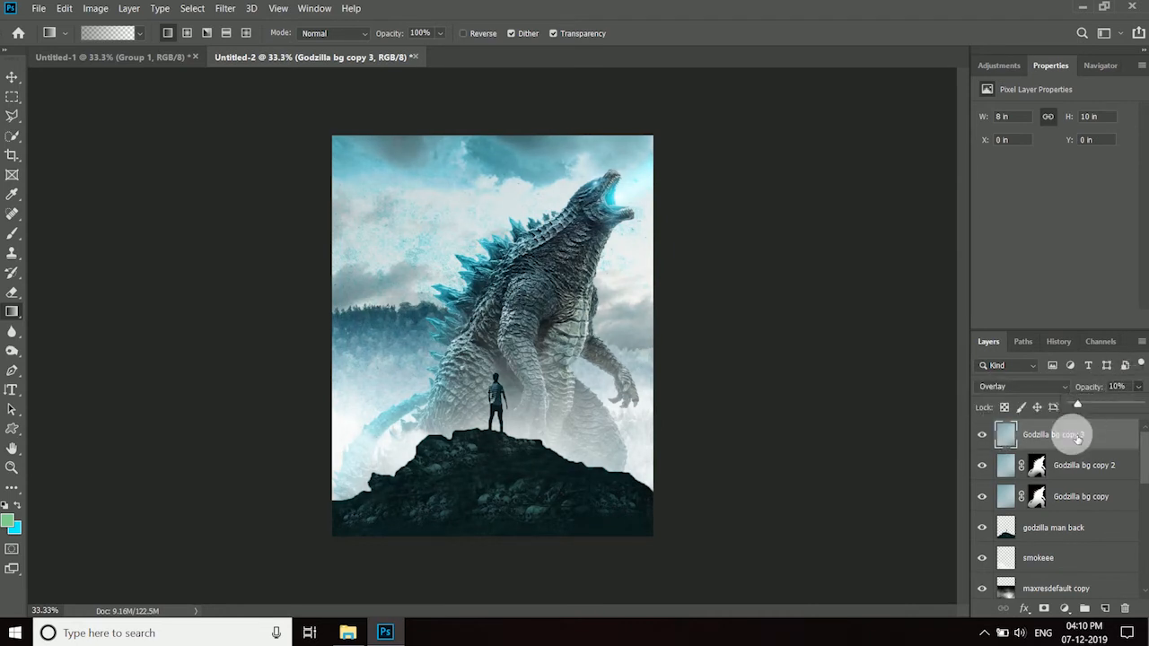
{"action": "left_click", "coordinate": [1048, 388]}
{"action": "left_click", "coordinate": [1005, 430]}
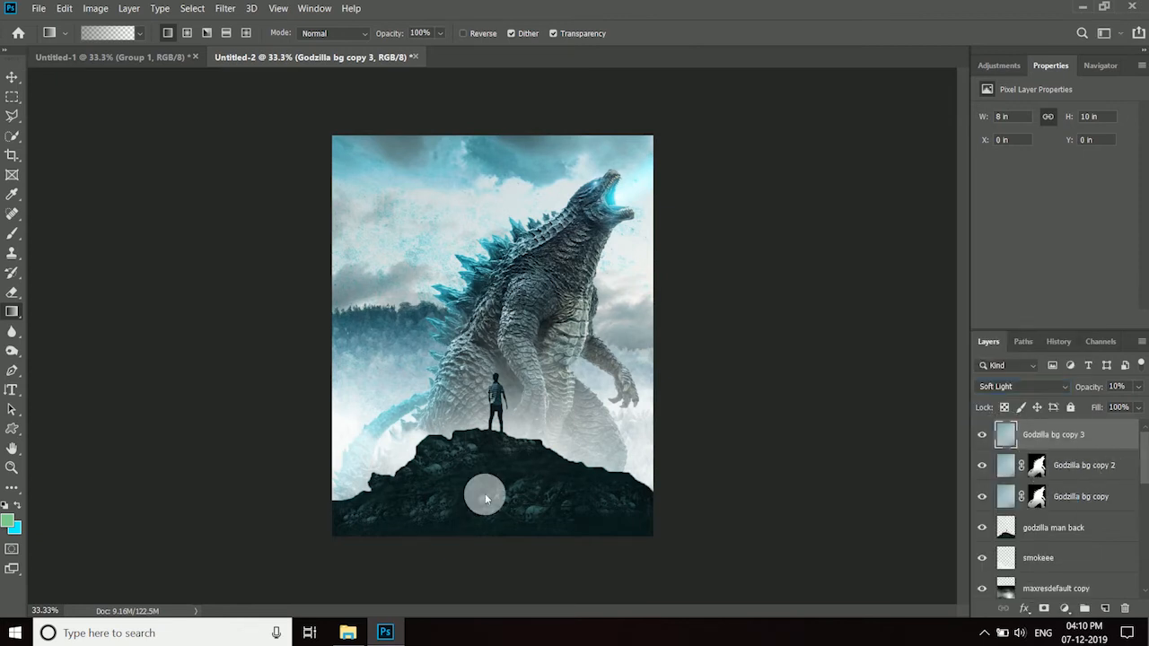
- Place the godzilla text image on the lower part of the hill, scaled to about 3.64 by 1.43 inches
{"action": "left_click_drag", "start_coordinate": [332, 136], "coordinate": [462, 376]}
{"action": "left_click_drag", "start_coordinate": [574, 475], "coordinate": [498, 531]}
{"action": "left_click", "coordinate": [570, 32]}
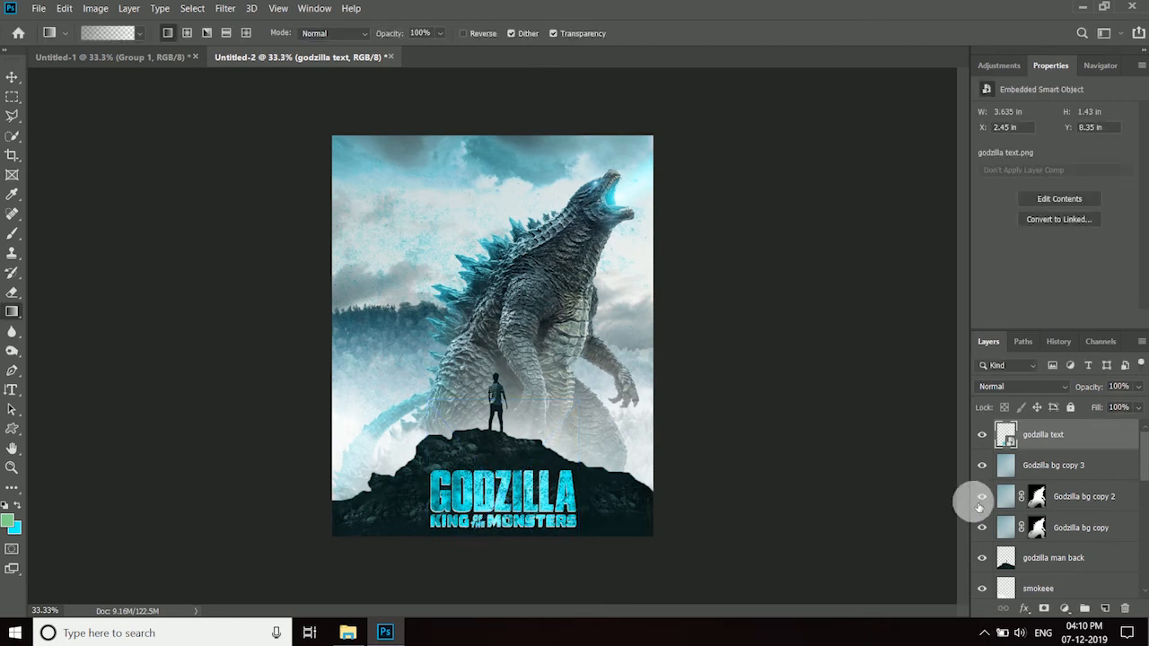
- Center the title horizontally on the whole canvas and clear the selection
{"action": "key", "text": "ctrl+a"}
{"action": "left_click", "coordinate": [13, 77]}
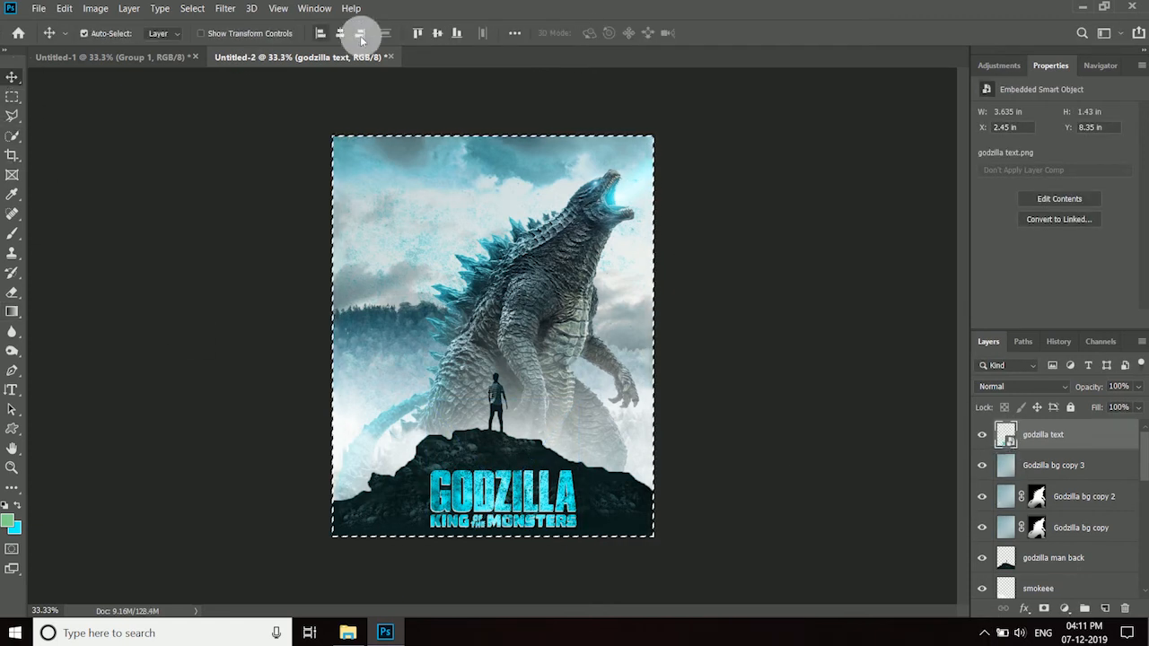
{"action": "left_click", "coordinate": [342, 34]}
{"action": "key", "text": "ctrl+d"}
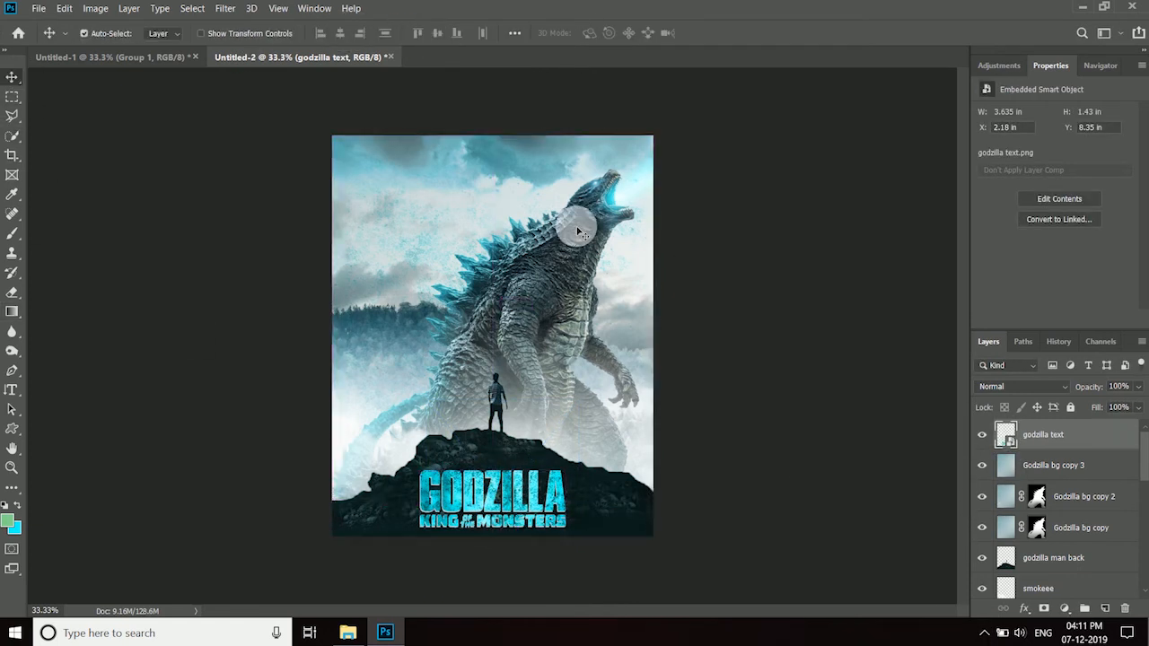
- Nudge the title up by about 0.2 inches and rasterize its layer
{"action": "key", "text": "Up"}
{"action": "key", "text": "Up"}
{"action": "key", "text": "Up"}
{"action": "key", "text": "Up"}
{"action": "key", "text": "Up"}
{"action": "key", "text": "Up"}
{"action": "key", "text": "Up"}
{"action": "key", "text": "Up"}
{"action": "key", "text": "Up"}
{"action": "key", "text": "Up"}
{"action": "key", "text": "Up"}
{"action": "key", "text": "Up"}
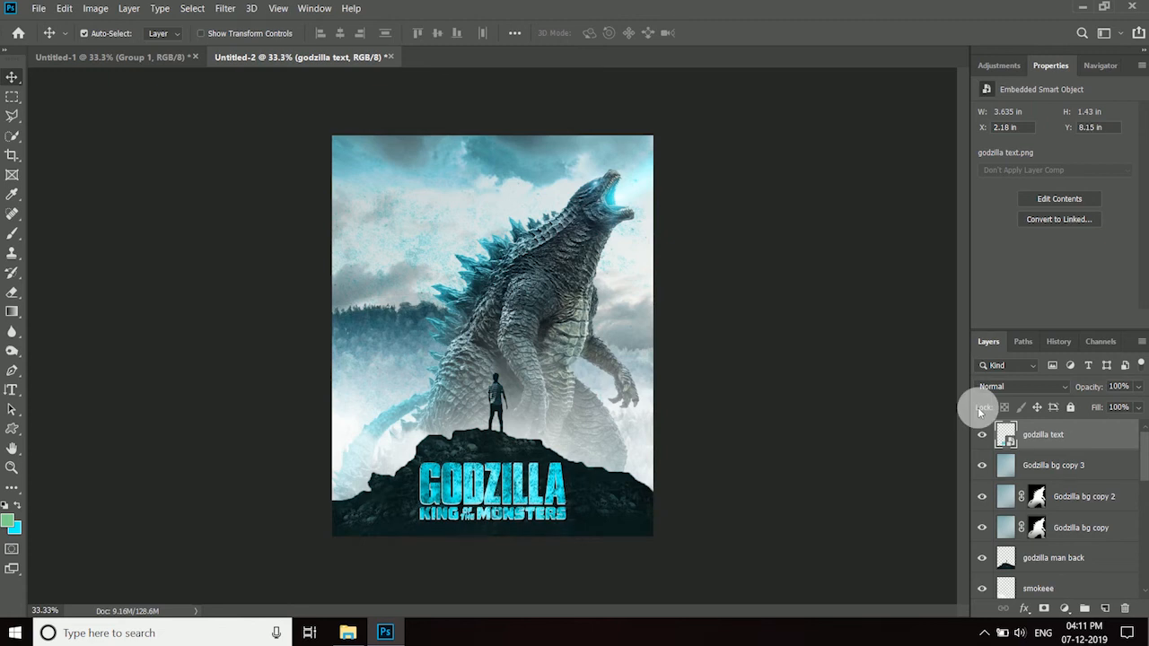
{"action": "right_click", "coordinate": [1056, 438]}
{"action": "left_click", "coordinate": [988, 250]}
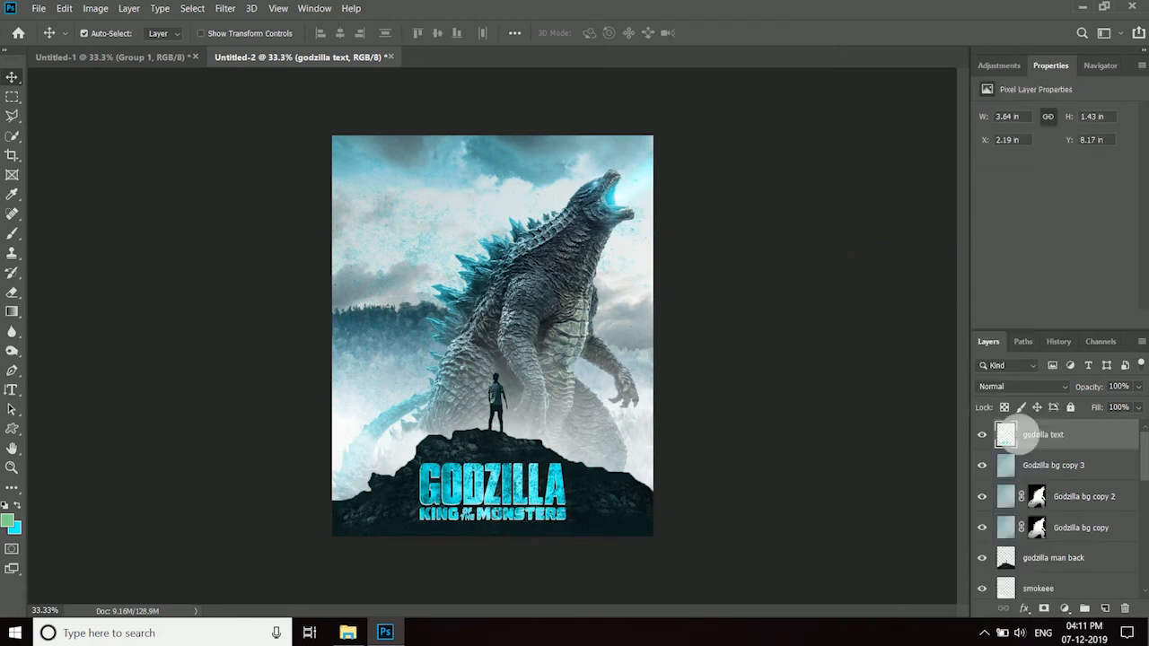
- Add a Color Lookup adjustment above the title using the 2Strip.look 3DLUT and set its blend mode to Color
{"action": "left_click", "coordinate": [1065, 609]}
{"action": "left_click", "coordinate": [1077, 529]}
{"action": "left_click", "coordinate": [1114, 120]}
{"action": "left_click", "coordinate": [1049, 172]}
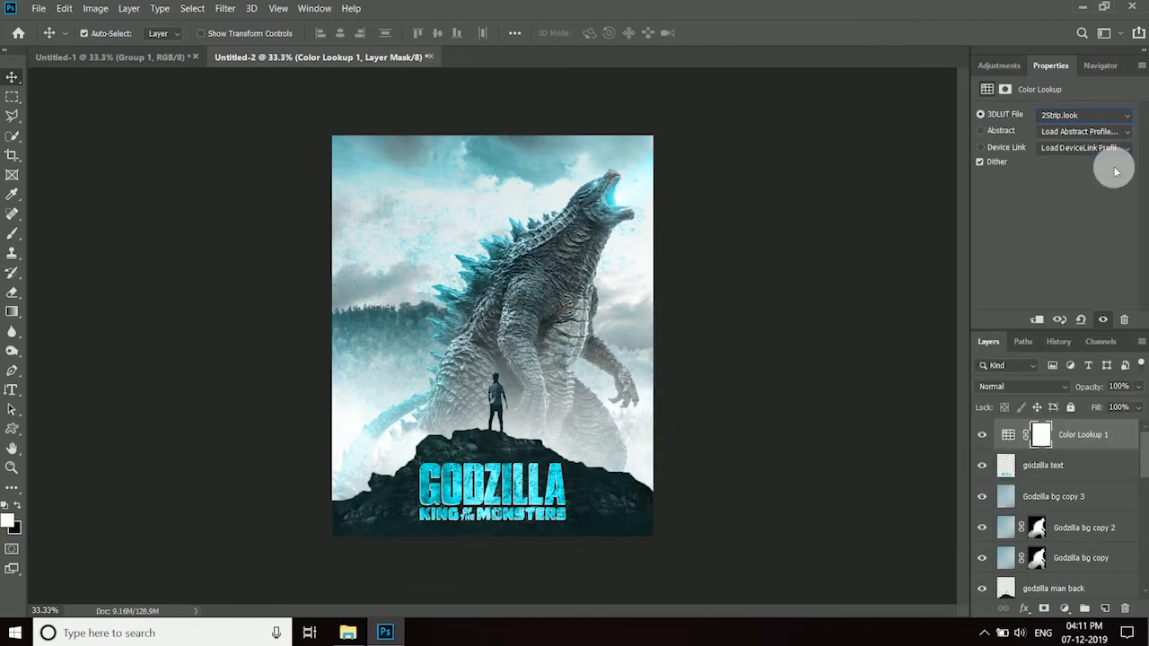
{"action": "left_click", "coordinate": [1024, 386]}
{"action": "left_click", "coordinate": [997, 593]}
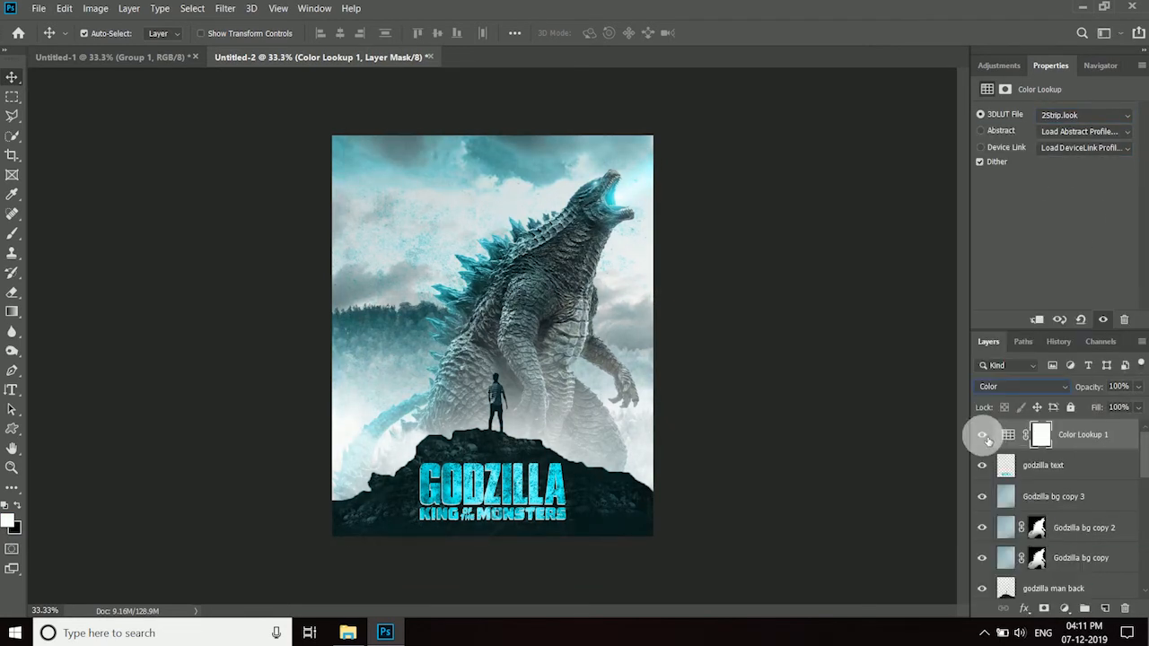
- Add a second Color Lookup adjustment using the Crisp_Warm.look 3DLUT, keep its blend mode Normal and lower its fill
{"action": "left_click", "coordinate": [1065, 609]}
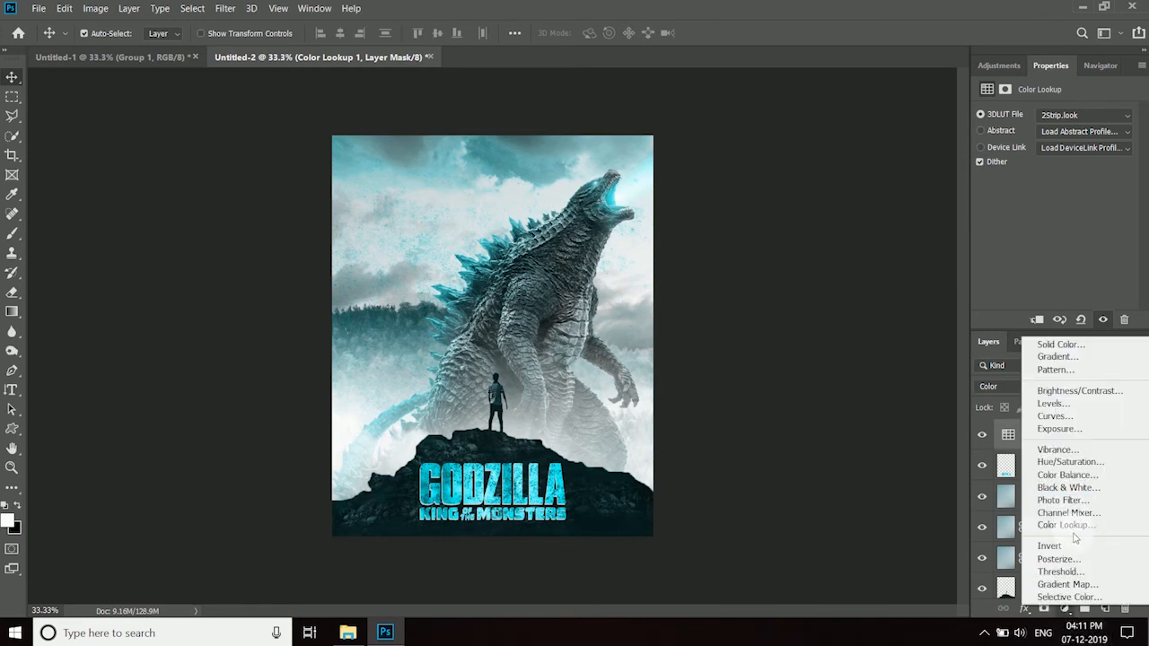
{"action": "left_click", "coordinate": [1078, 528]}
{"action": "left_click", "coordinate": [1119, 120]}
{"action": "left_click", "coordinate": [1028, 213]}
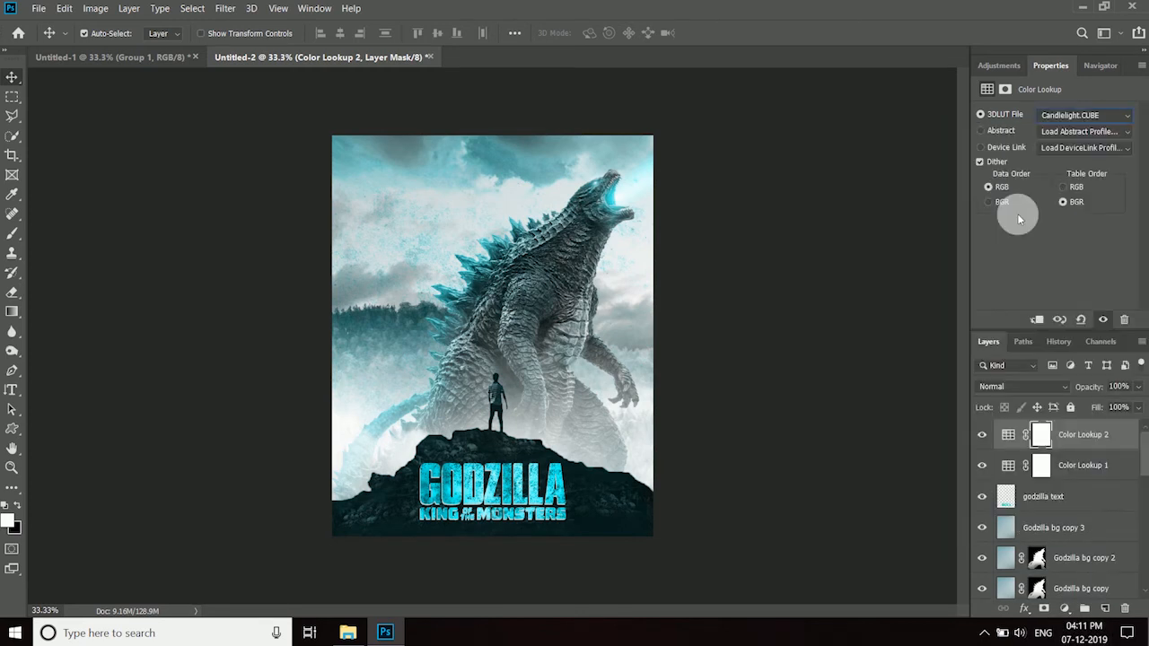
{"action": "scroll", "coordinate": [1126, 120], "scroll_direction": "down", "scroll_amount": 1}
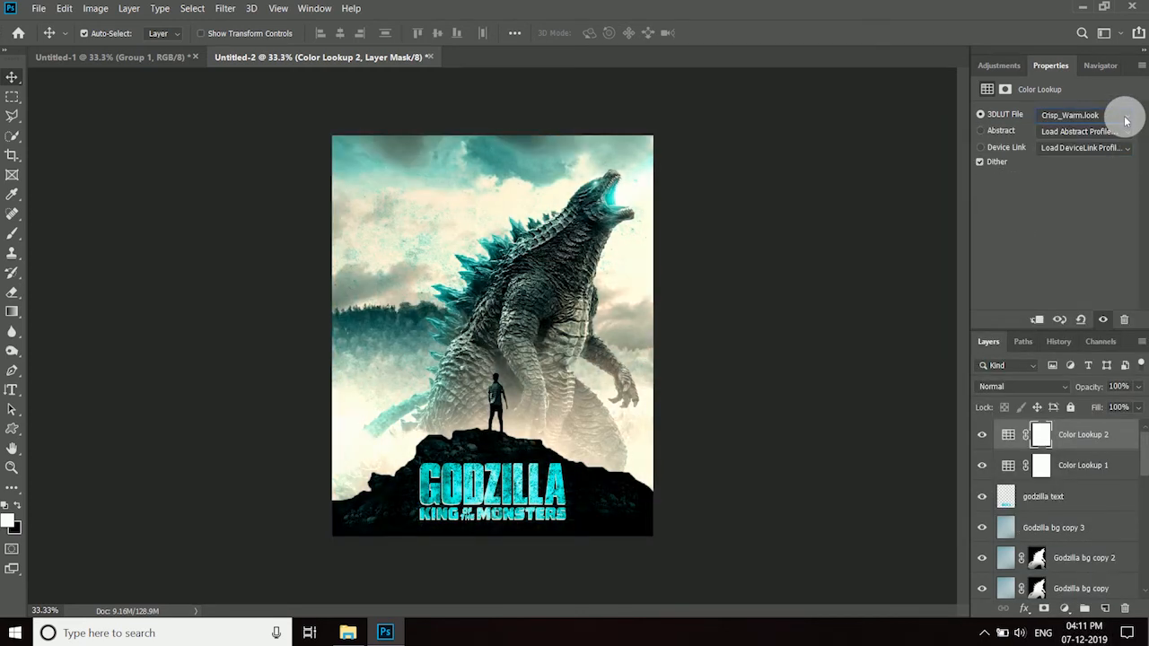
{"action": "left_click", "coordinate": [1024, 386]}
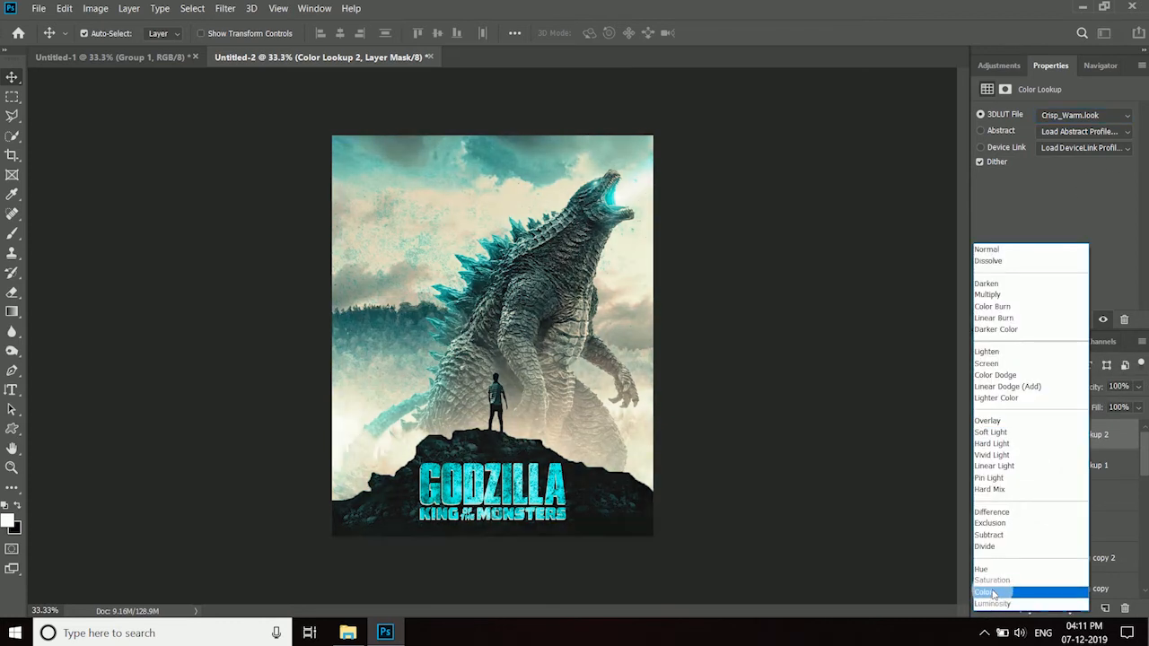
{"action": "left_click", "coordinate": [987, 249]}
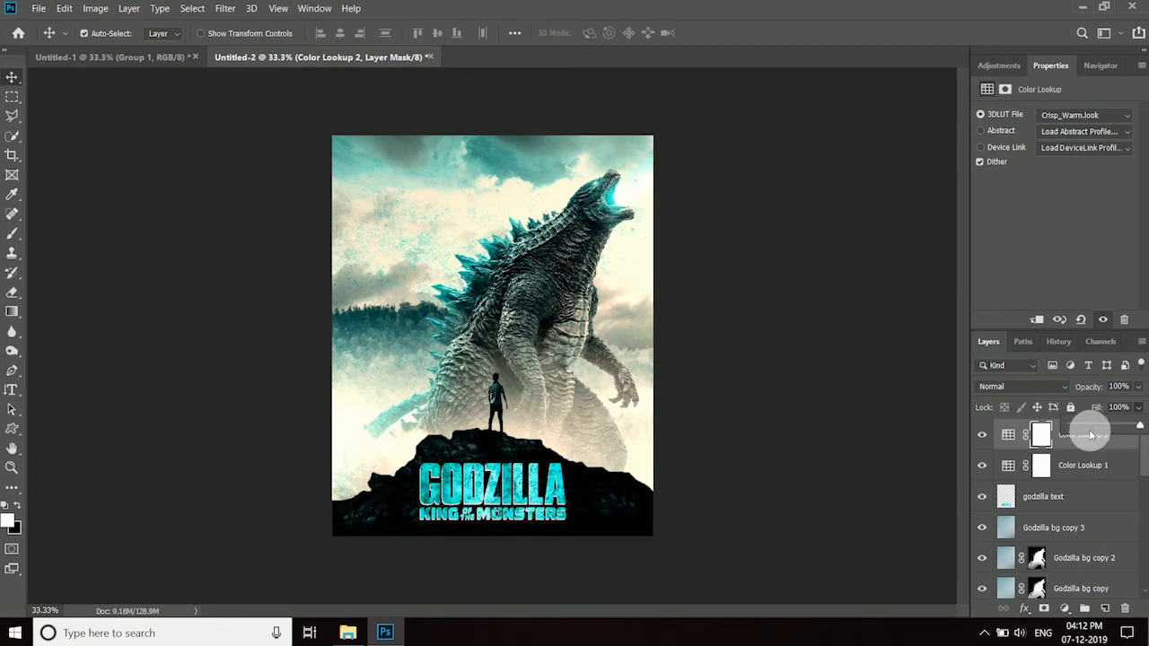
- Add a third Color Lookup adjustment using the colour.cube 3DLUT, with blend mode Hue and fill 27%
{"action": "left_click", "coordinate": [1064, 609]}
{"action": "left_click", "coordinate": [1067, 529]}
{"action": "left_click", "coordinate": [1113, 115]}
{"action": "left_click", "coordinate": [1068, 175]}
{"action": "left_click", "coordinate": [1023, 386]}
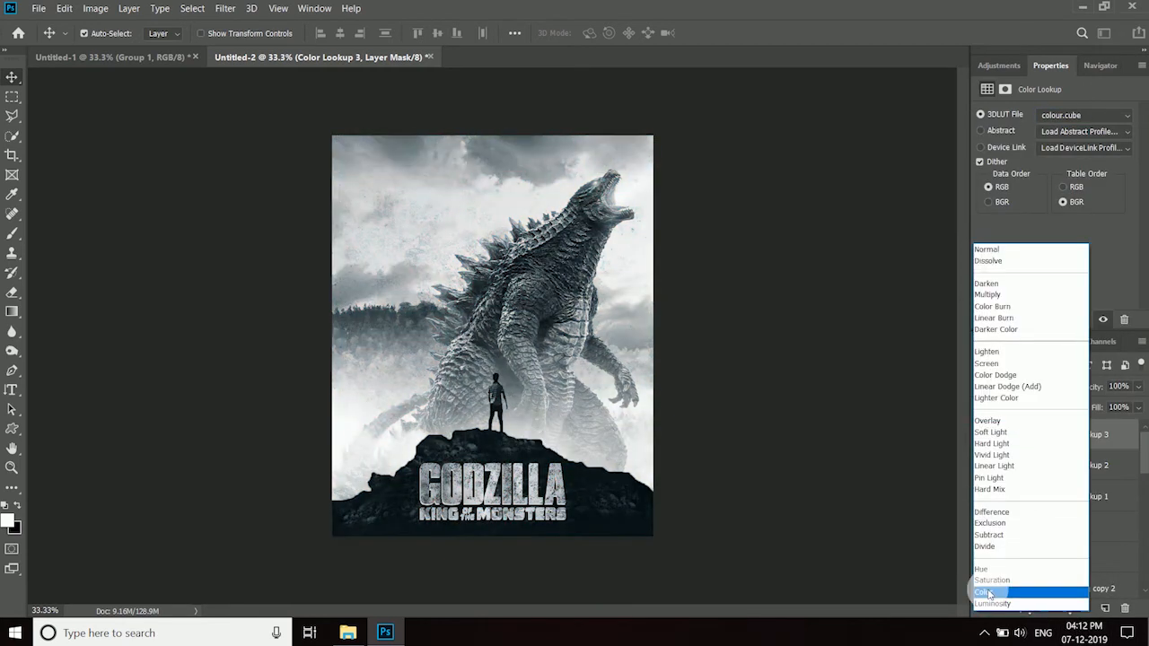
{"action": "left_click", "coordinate": [988, 569]}
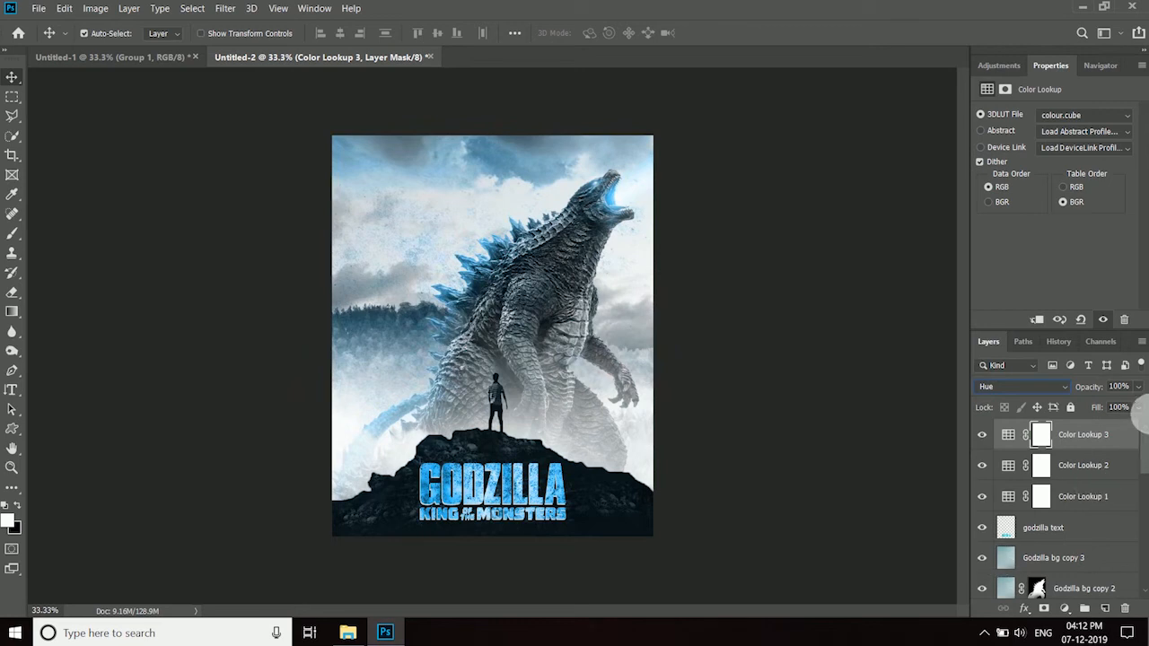
{"action": "left_click", "coordinate": [980, 435]}
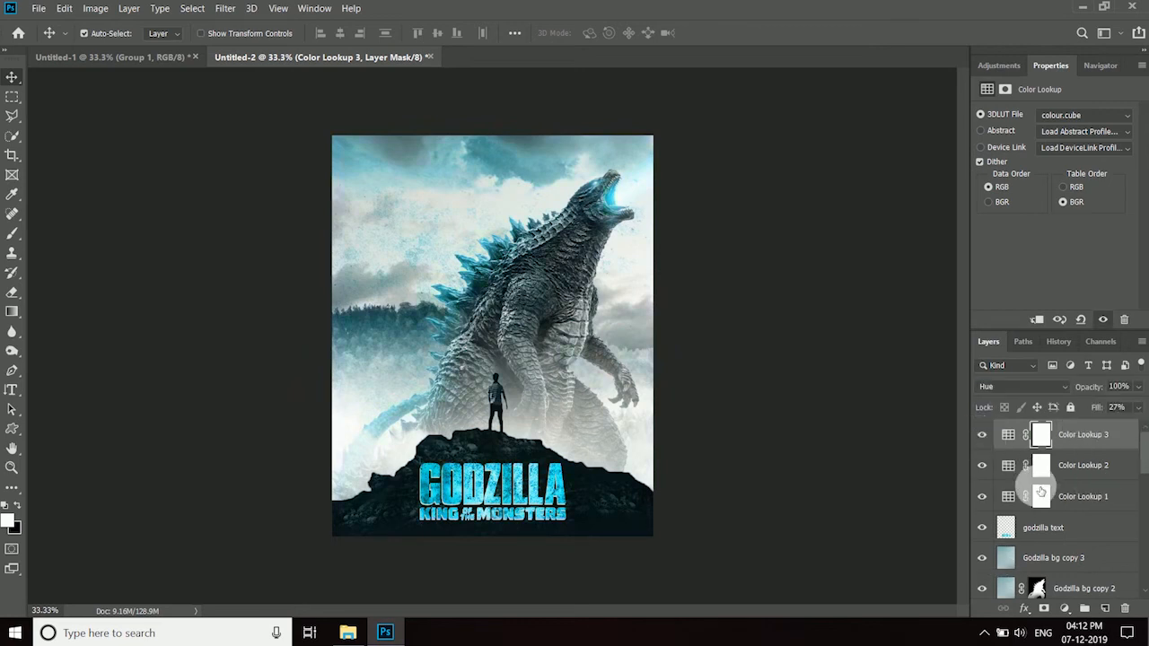
- Add a fourth Color Lookup adjustment using the Crisp_Winter.look 3DLUT, with blend mode Color and fill 18%
{"action": "left_click", "coordinate": [1061, 601]}
{"action": "left_click", "coordinate": [1041, 513]}
{"action": "left_click", "coordinate": [1085, 114]}
{"action": "left_click", "coordinate": [1004, 247]}
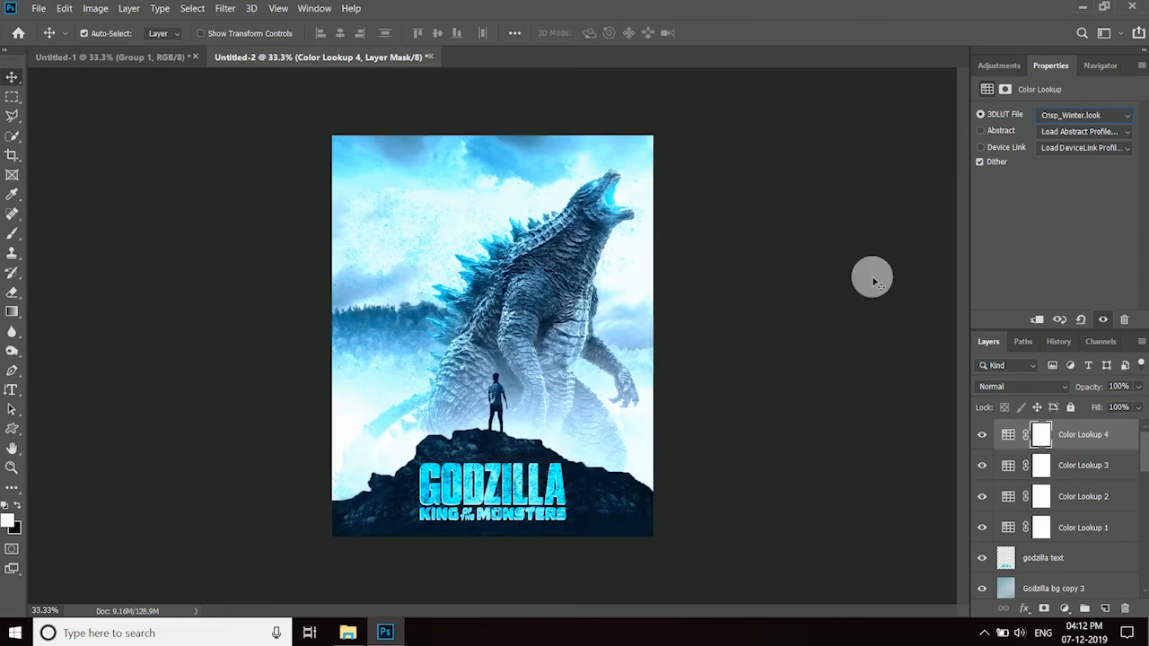
{"action": "left_click", "coordinate": [1023, 386]}
{"action": "left_click", "coordinate": [1000, 595]}
{"action": "left_click_drag", "start_coordinate": [1138, 408], "coordinate": [1084, 420]}
{"action": "left_click", "coordinate": [1115, 446]}
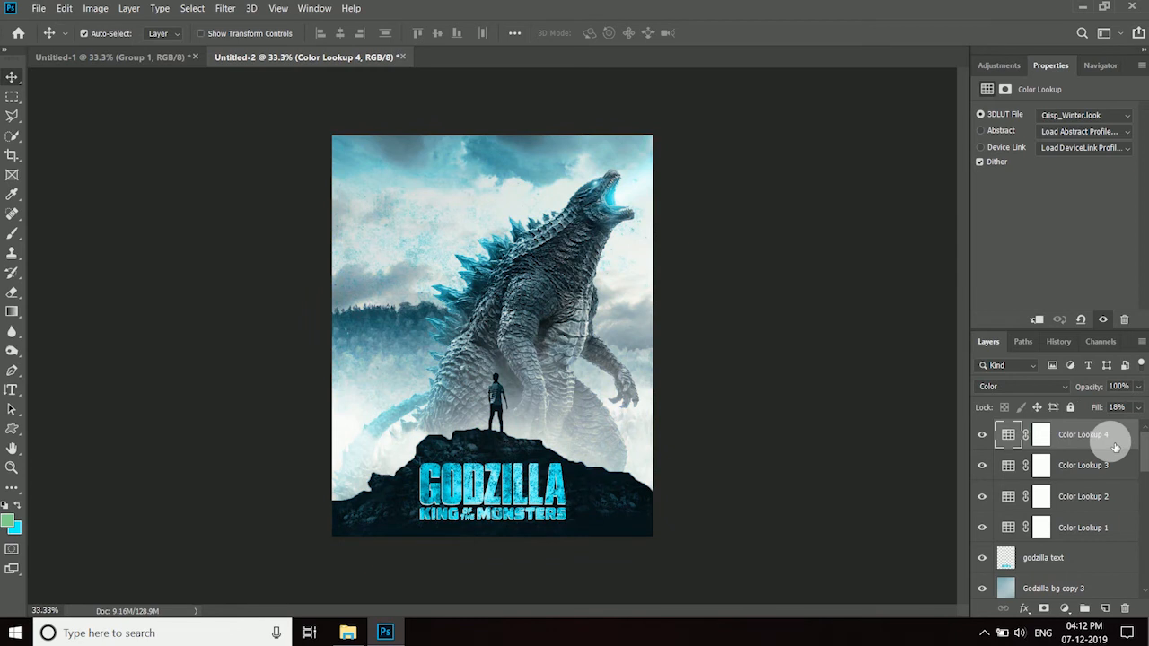
- Stamp all visible layers into a new layer and set Camera Raw clarity +29, dehaze +3, saturation +9, temperature -1 and tint +6
{"action": "key", "text": "ctrl+shift+alt+e"}
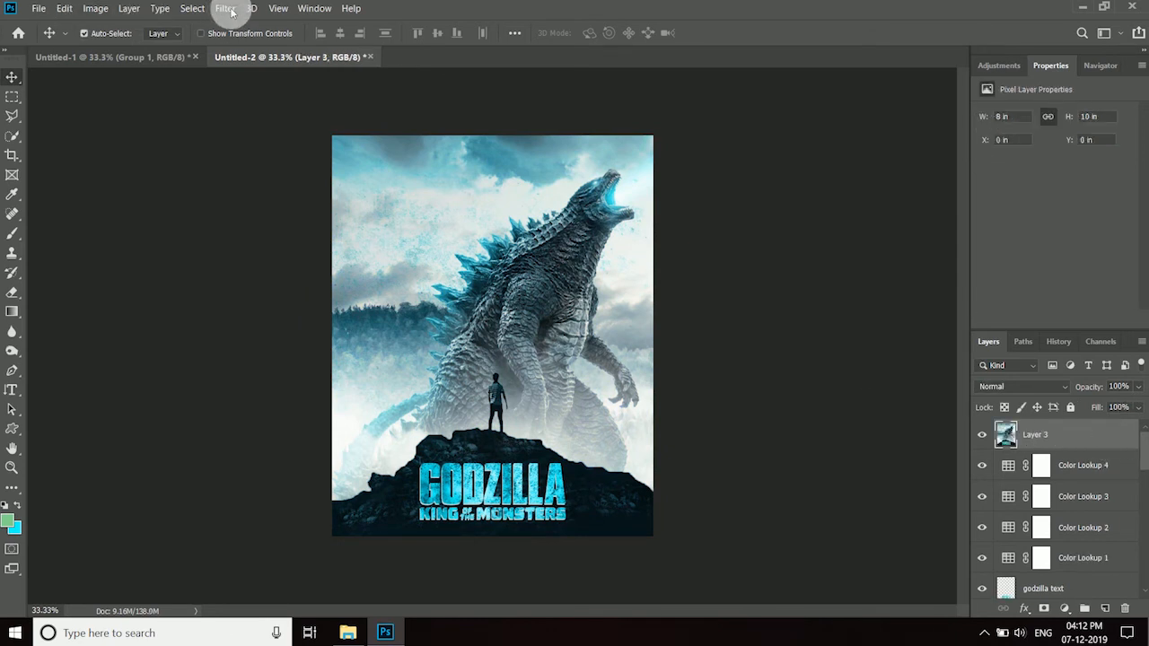
{"action": "left_click", "coordinate": [226, 8]}
{"action": "left_click", "coordinate": [259, 92]}
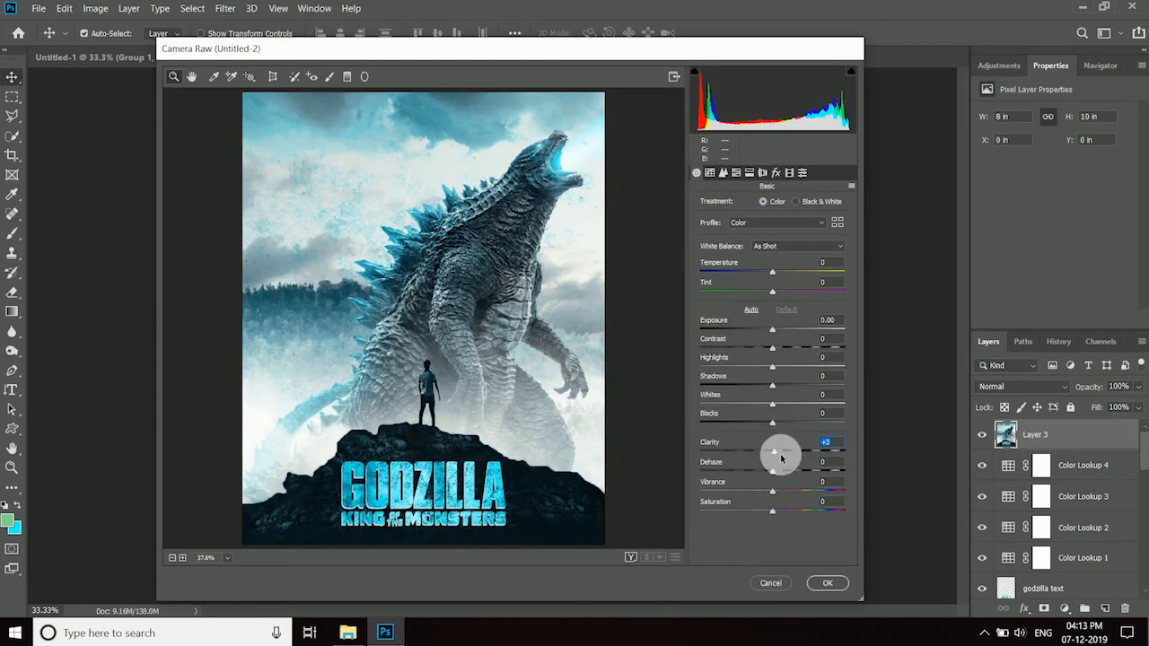
{"action": "left_click_drag", "start_coordinate": [781, 459], "coordinate": [792, 467]}
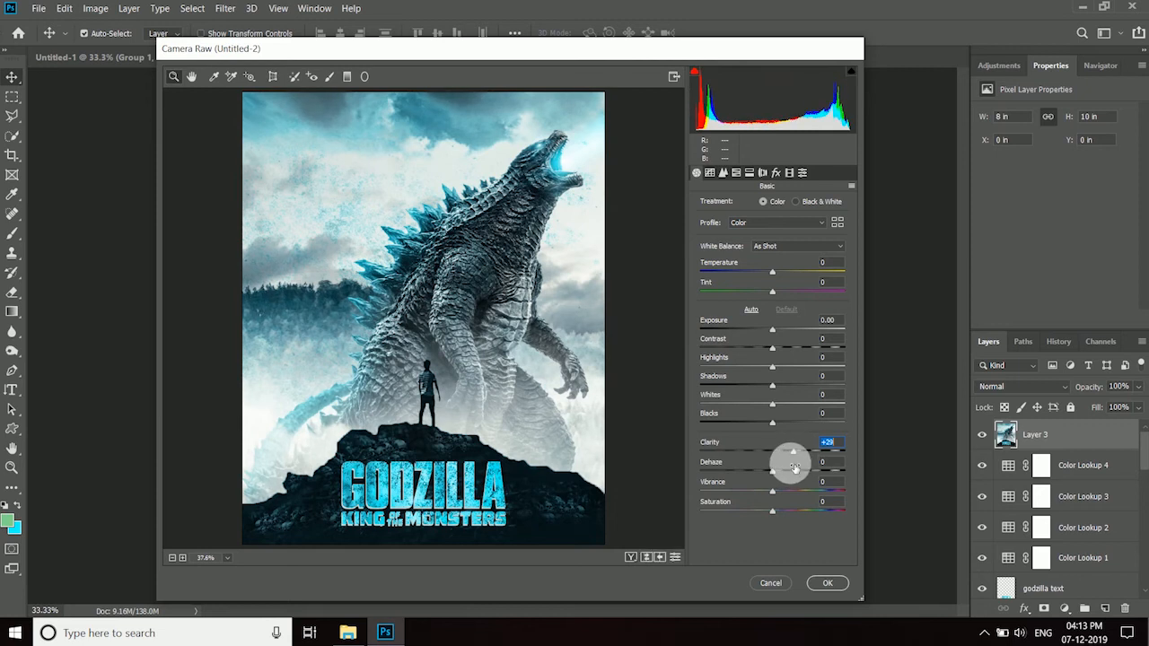
{"action": "left_click_drag", "start_coordinate": [773, 513], "coordinate": [780, 479]}
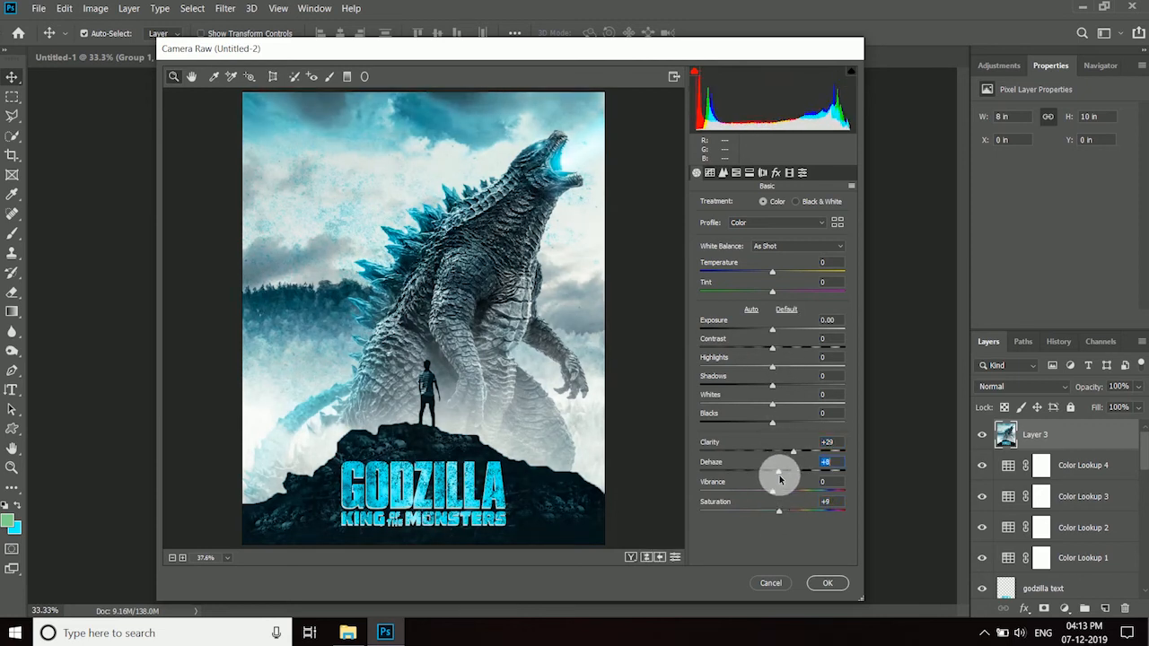
{"action": "left_click", "coordinate": [773, 274]}
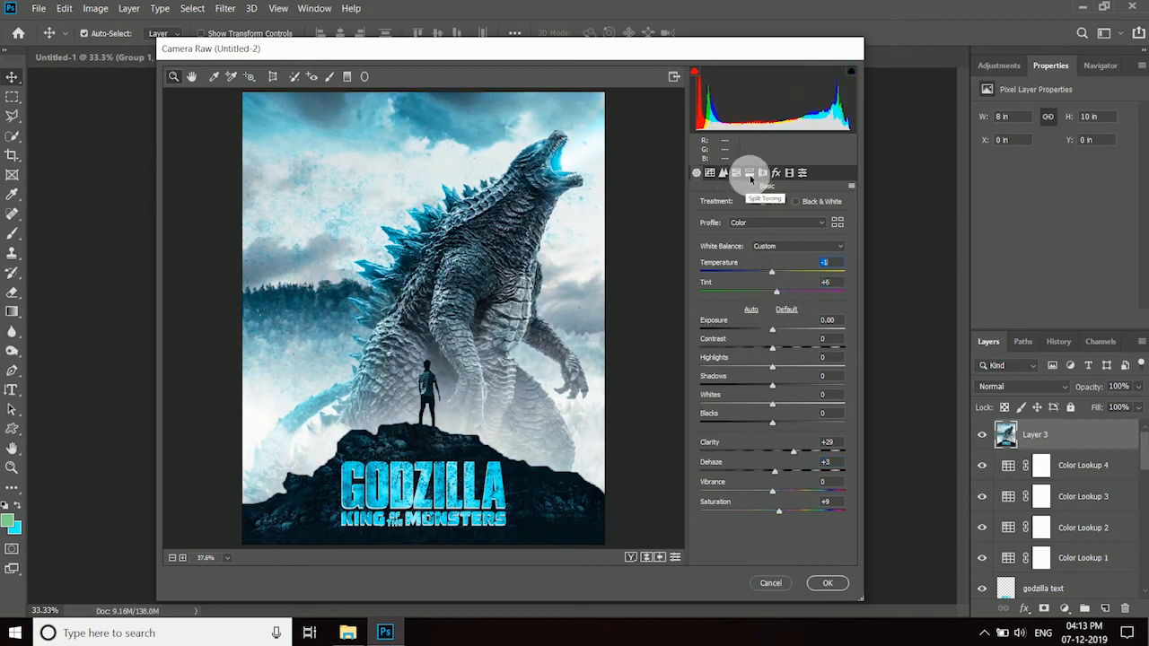
- Adjust the blues' luminance, set the aquas hue to +4 and blues hue to -21, apply the Camera Raw filter and compare before and after
{"action": "left_click", "coordinate": [736, 173]}
{"action": "left_click", "coordinate": [796, 205]}
{"action": "left_click_drag", "start_coordinate": [769, 343], "coordinate": [801, 357]}
{"action": "left_click", "coordinate": [747, 204]}
{"action": "left_click", "coordinate": [706, 206]}
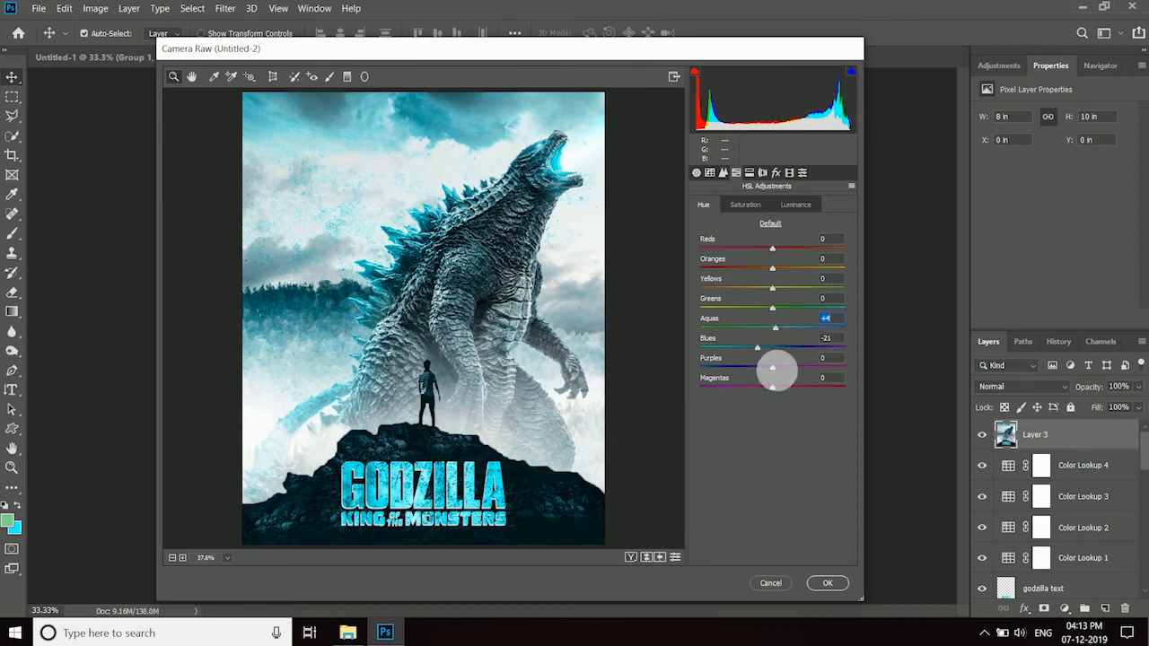
{"action": "left_click", "coordinate": [826, 581]}
{"action": "left_click", "coordinate": [982, 437]}
{"action": "left_click", "coordinate": [982, 437]}
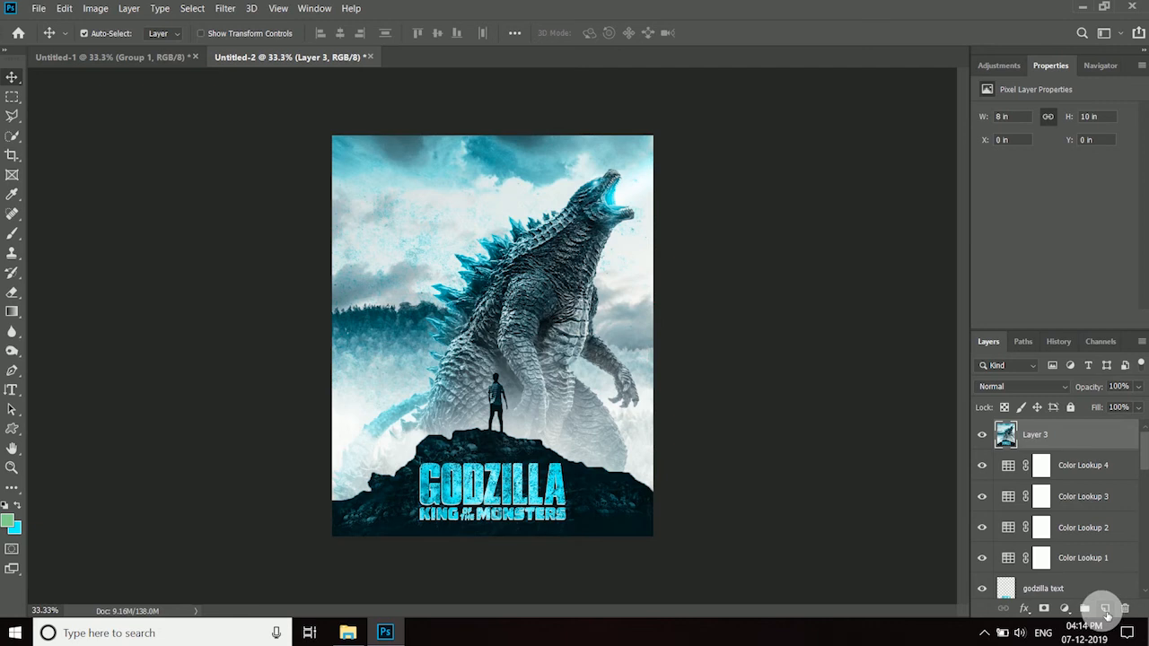
- On a new layer, select a large ellipse over the poster, invert the selection, fill it with black and deselect
{"action": "left_click", "coordinate": [1106, 611]}
{"action": "right_click", "coordinate": [12, 97]}
{"action": "left_click", "coordinate": [72, 106]}
{"action": "left_click_drag", "start_coordinate": [364, 152], "coordinate": [637, 522]}
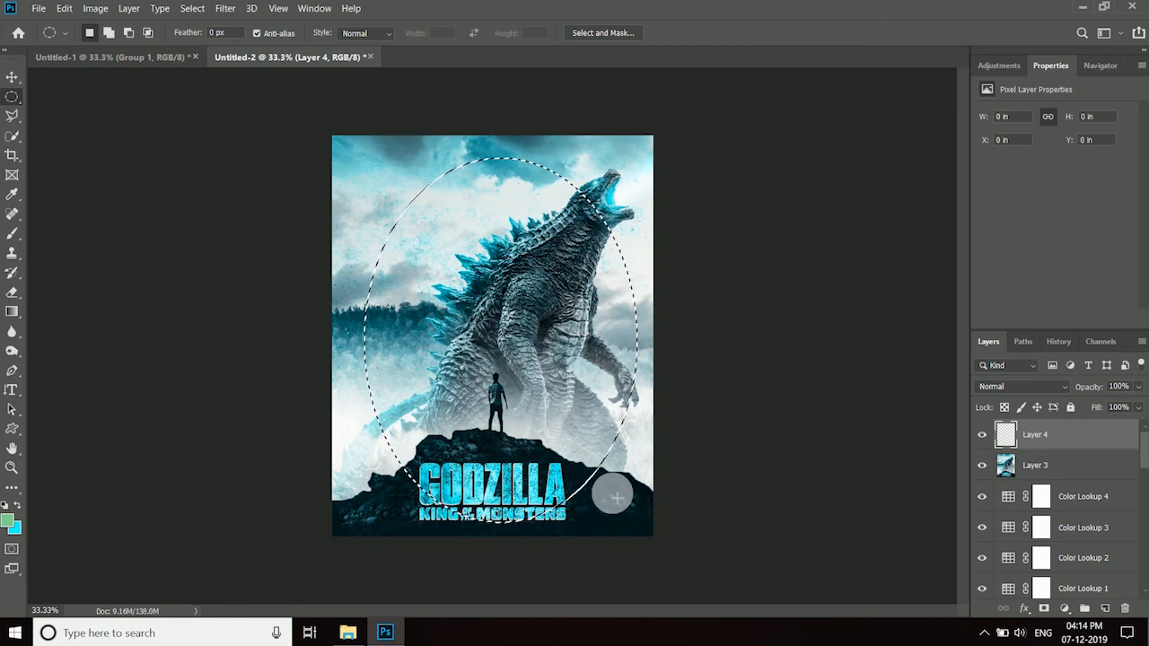
{"action": "left_click", "coordinate": [192, 8]}
{"action": "left_click", "coordinate": [219, 67]}
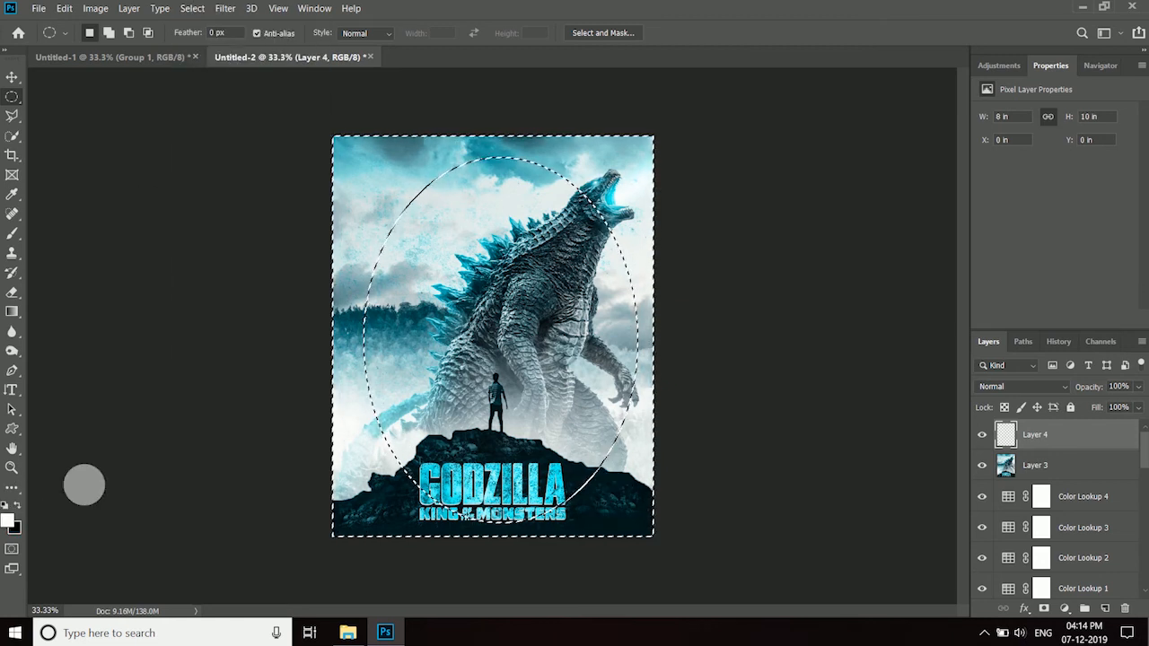
{"action": "key", "text": "ctrl+BackSpace"}
{"action": "key", "text": "ctrl+d"}
- Enlarge and distort the black frame beyond the canvas edges to about 12.3 by 13.1 inches, leaving black only in the corners
{"action": "key", "text": "ctrl+t"}
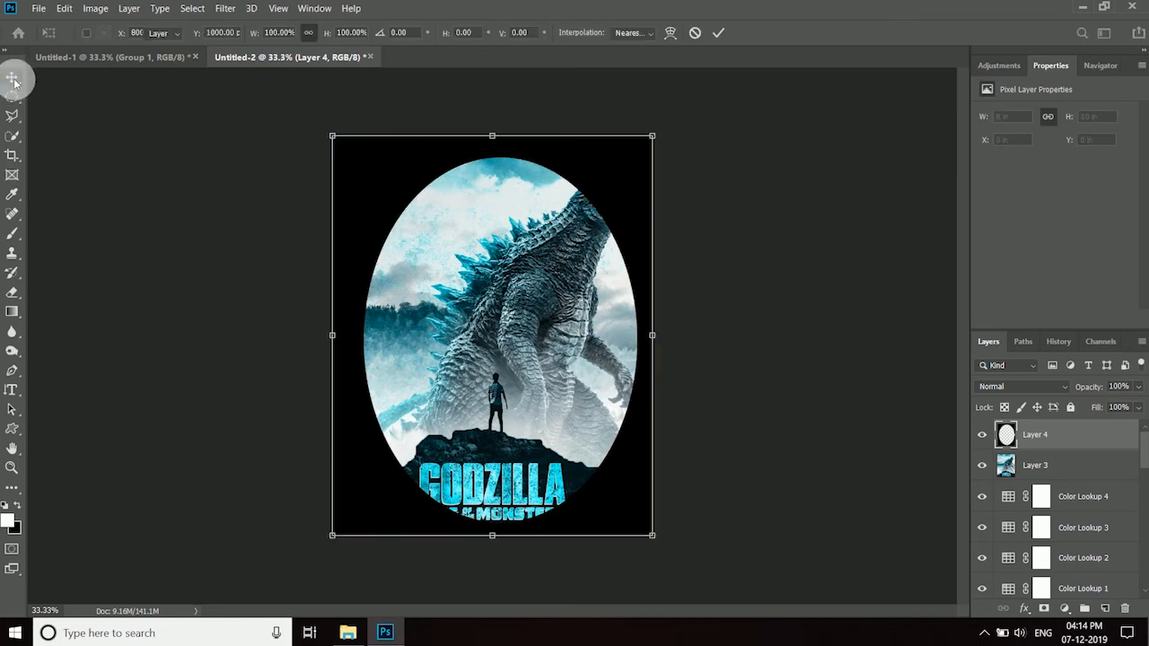
{"action": "left_click_drag", "start_coordinate": [332, 135], "coordinate": [316, 115]}
{"action": "left_click_drag", "start_coordinate": [653, 536], "coordinate": [664, 552]}
{"action": "left_click_drag", "start_coordinate": [316, 549], "coordinate": [261, 577]}
{"action": "left_click_drag", "start_coordinate": [662, 552], "coordinate": [751, 580]}
{"action": "left_click_drag", "start_coordinate": [665, 114], "coordinate": [680, 54]}
{"action": "left_click_drag", "start_coordinate": [314, 114], "coordinate": [282, 69]}
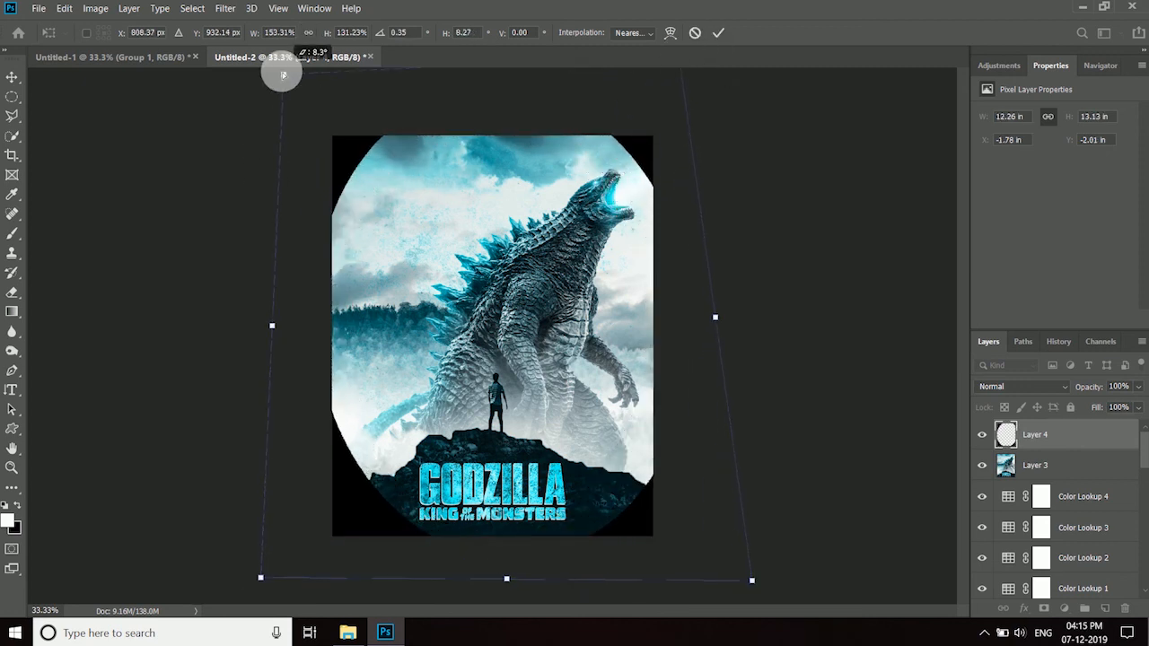
{"action": "left_click", "coordinate": [719, 32]}
- Apply a strong Gaussian Blur to the black frame to soften it into a vignette
{"action": "left_click", "coordinate": [225, 8]}
{"action": "mouse_move", "coordinate": [270, 182]}
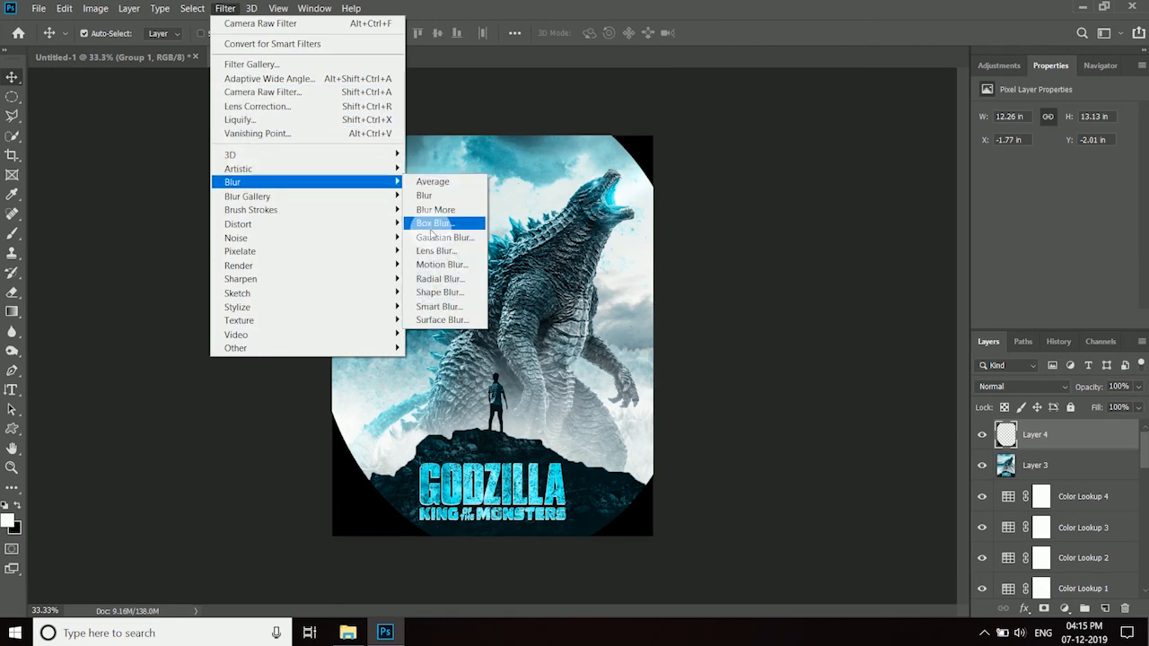
{"action": "left_click", "coordinate": [449, 237]}
{"action": "left_click_drag", "start_coordinate": [944, 406], "coordinate": [983, 405]}
{"action": "left_click", "coordinate": [1067, 204]}
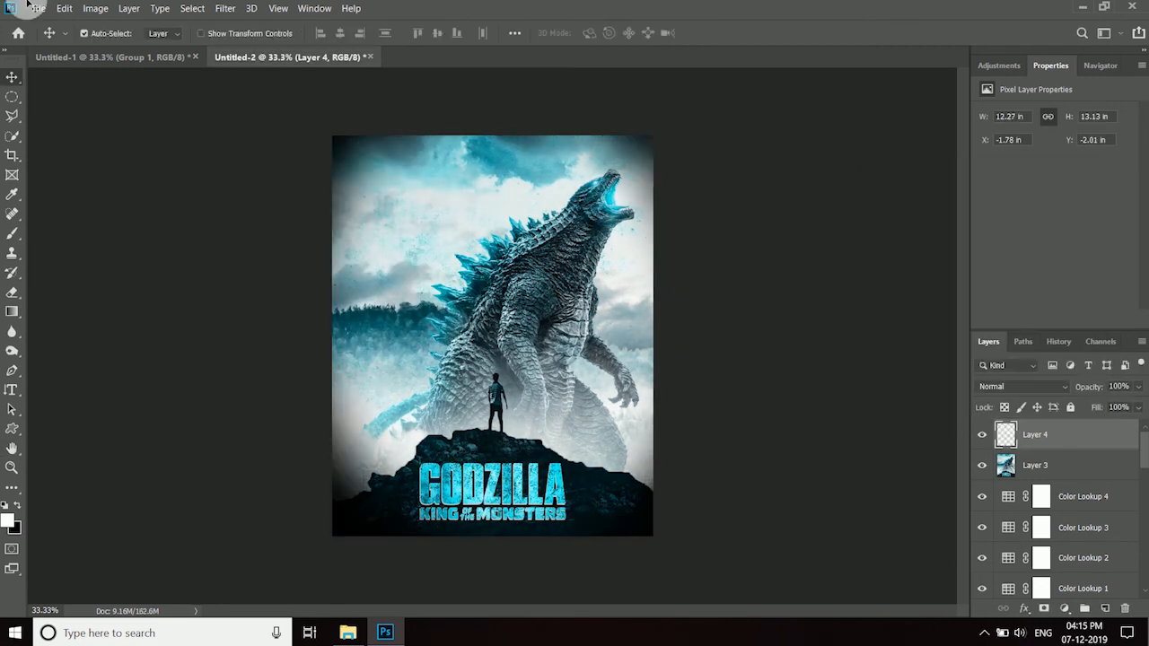
- Lower the vignette layer's opacity to 28%, comparing the poster with and without it
{"action": "left_click", "coordinate": [1100, 407]}
{"action": "left_click", "coordinate": [981, 436]}
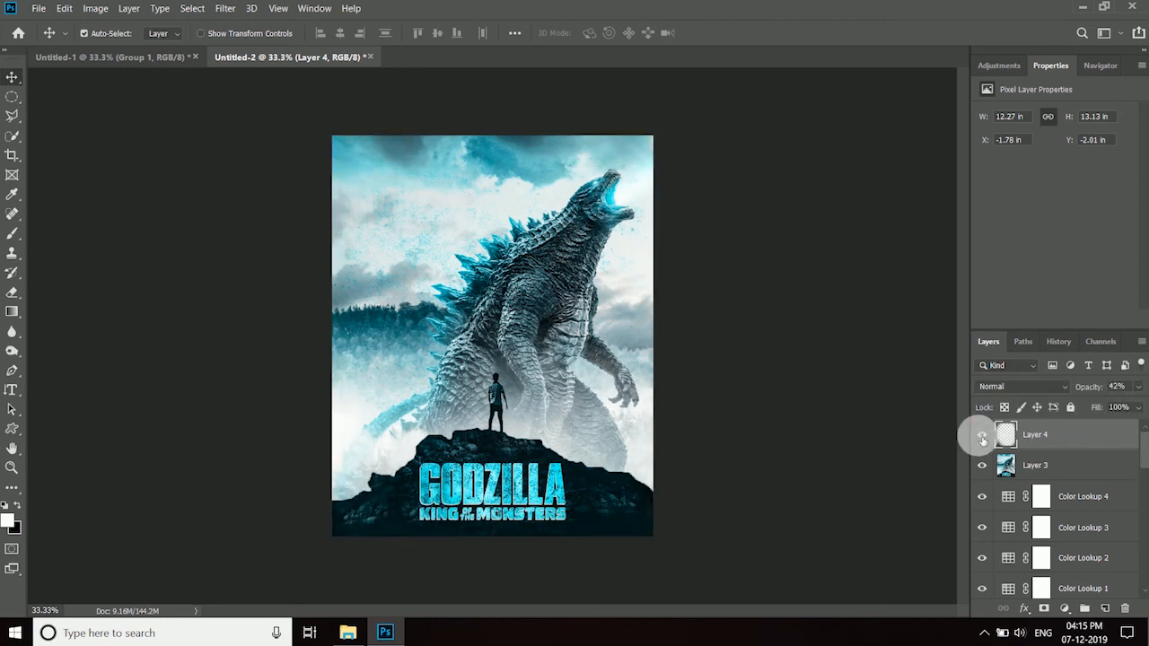
{"action": "left_click", "coordinate": [980, 437]}
{"action": "left_click_drag", "start_coordinate": [1092, 404], "coordinate": [1076, 446]}
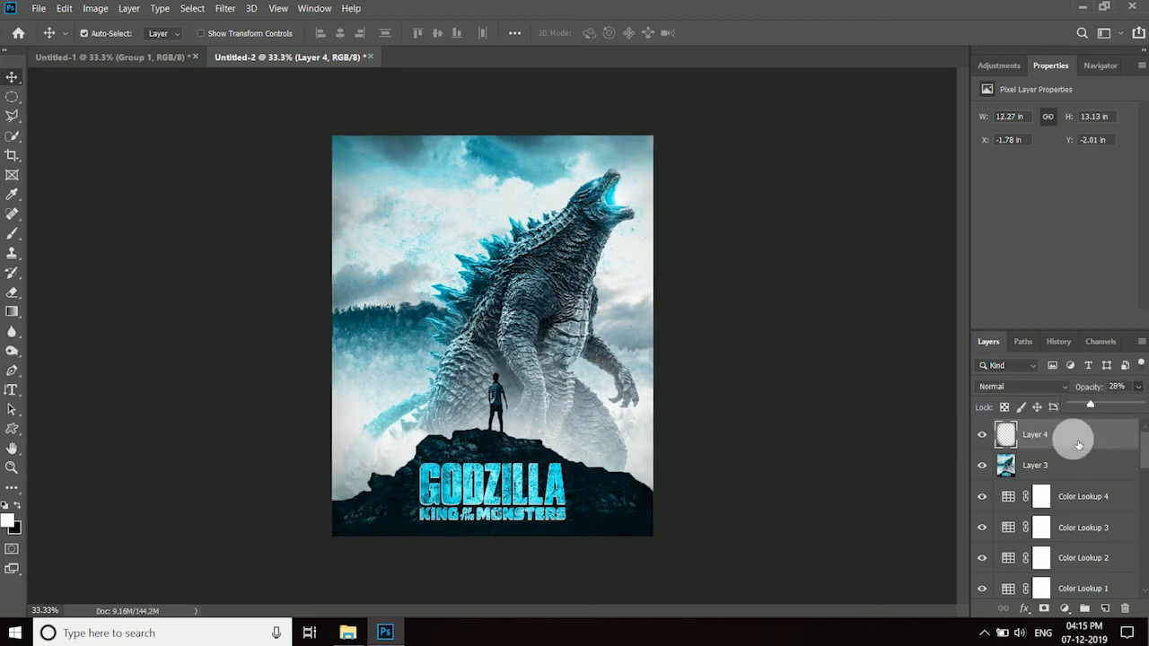
- Stamp all visible layers into a new top layer and apply a High Pass filter to it
{"action": "key", "text": "ctrl+shift+alt+e"}
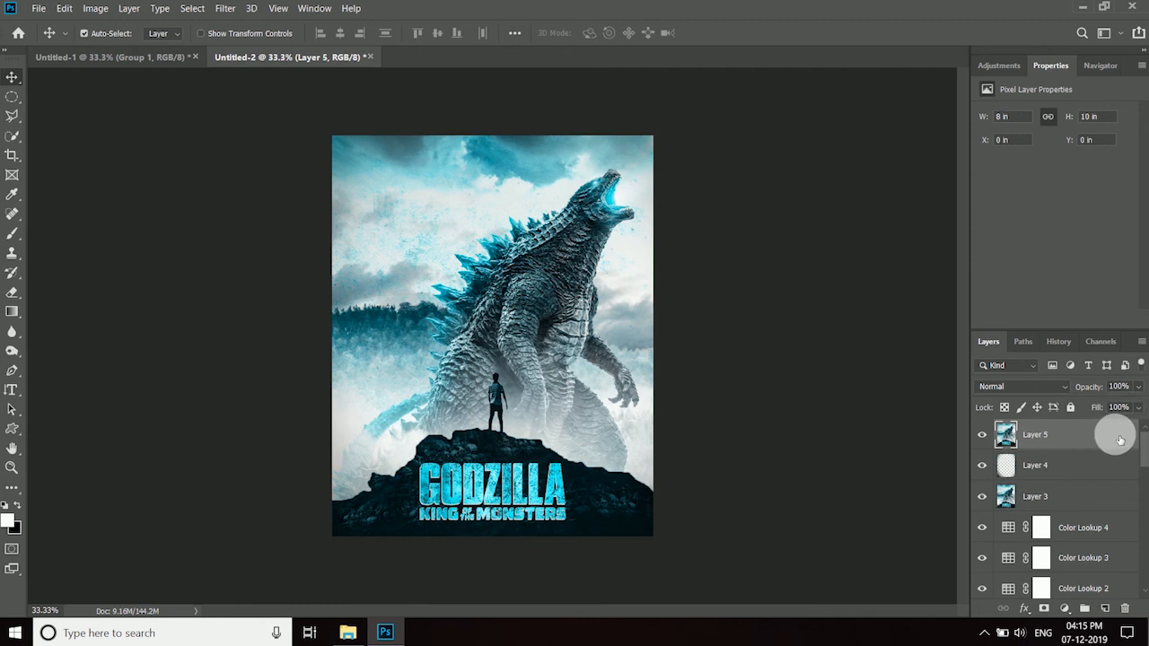
{"action": "left_click", "coordinate": [224, 8]}
{"action": "mouse_move", "coordinate": [236, 348]}
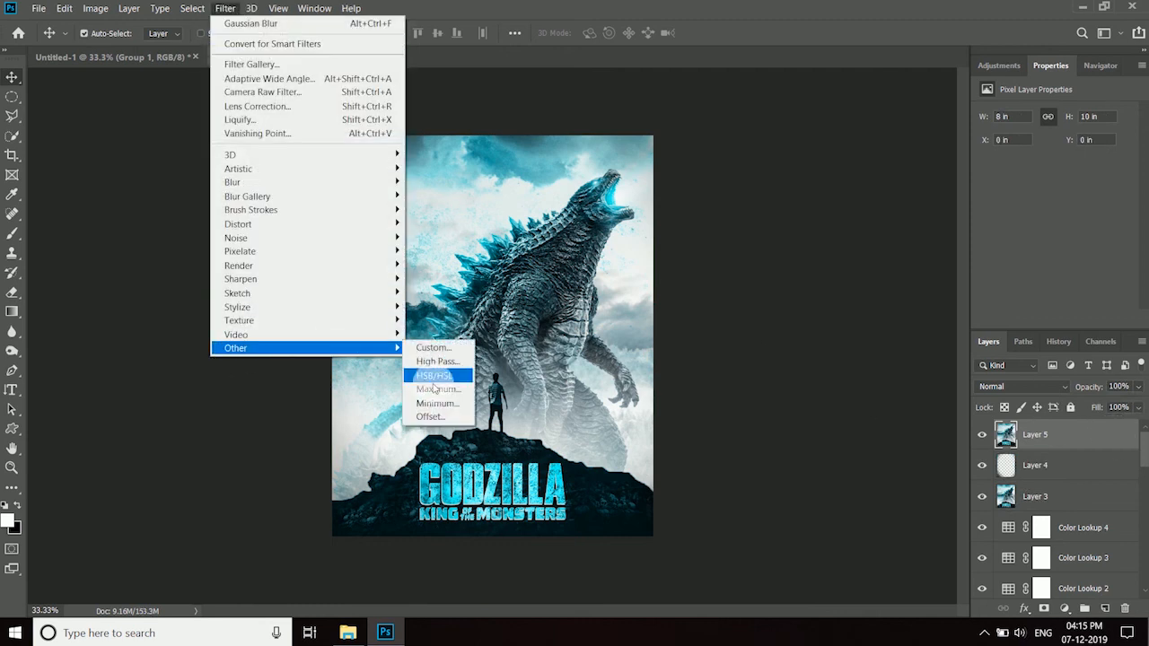
{"action": "left_click", "coordinate": [440, 362]}
{"action": "left_click", "coordinate": [652, 135]}
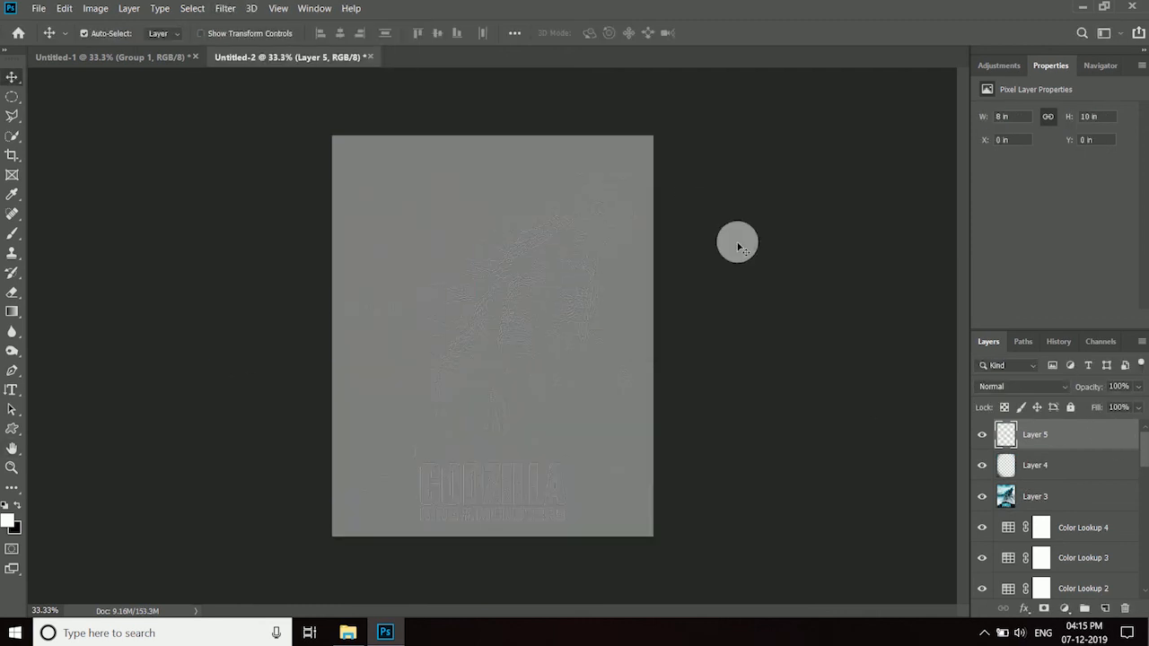
- Set the High Pass layer to Overlay blend mode at 54% opacity and deselect the layer
{"action": "left_click", "coordinate": [1023, 386]}
{"action": "left_click", "coordinate": [1032, 428]}
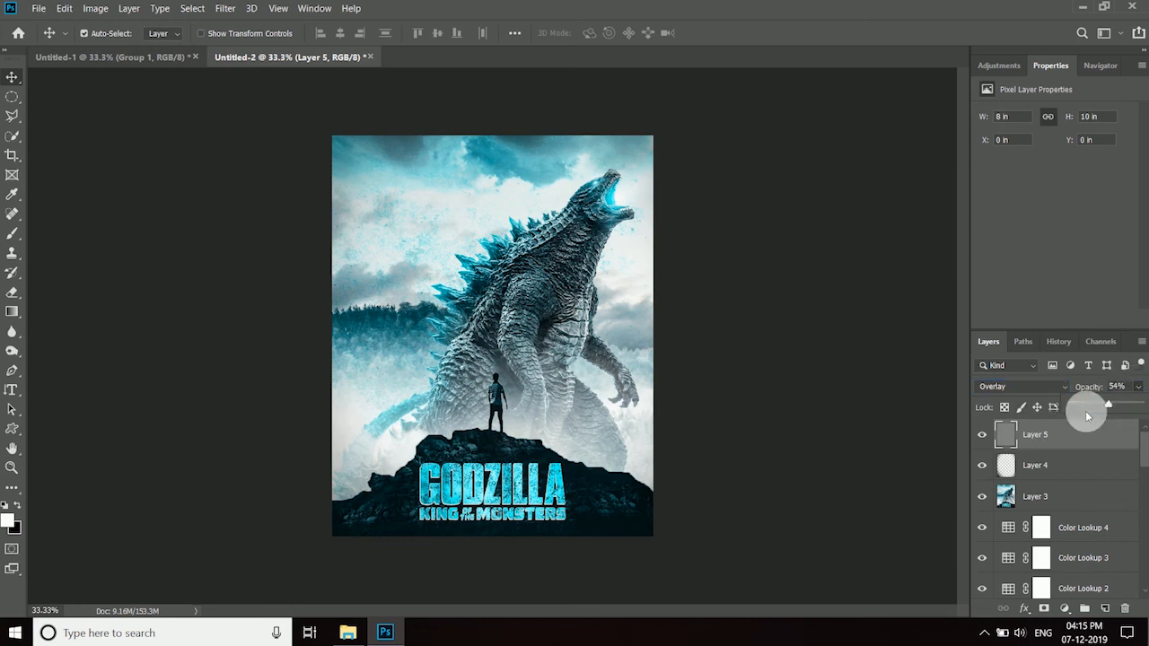
{"action": "left_click", "coordinate": [894, 443]}
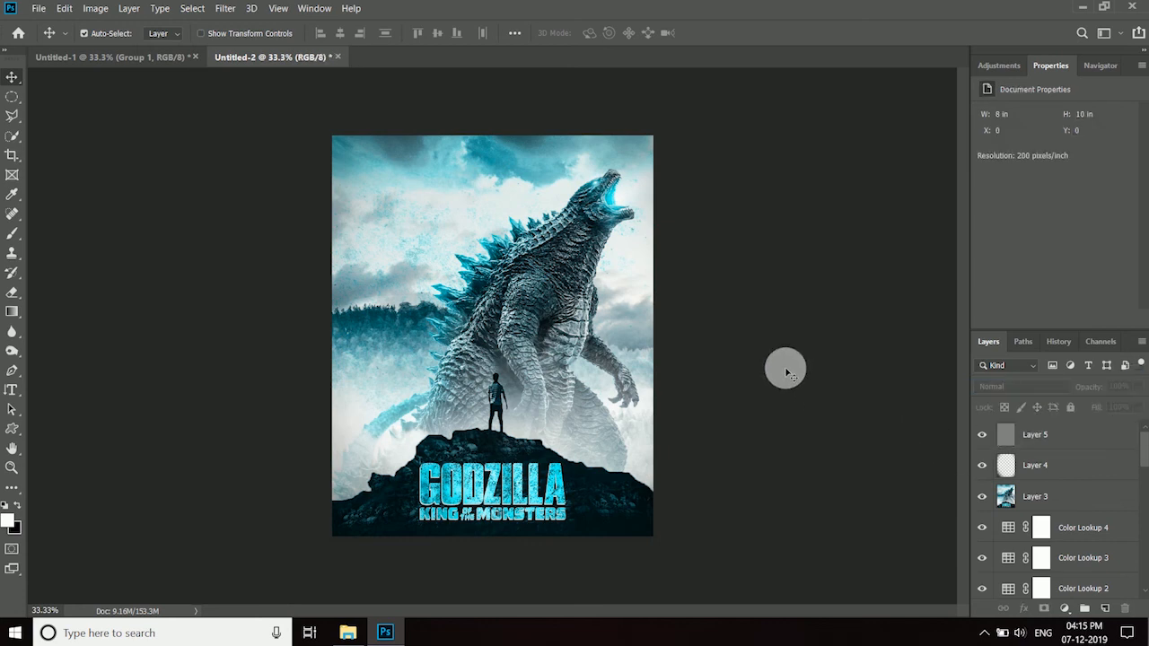